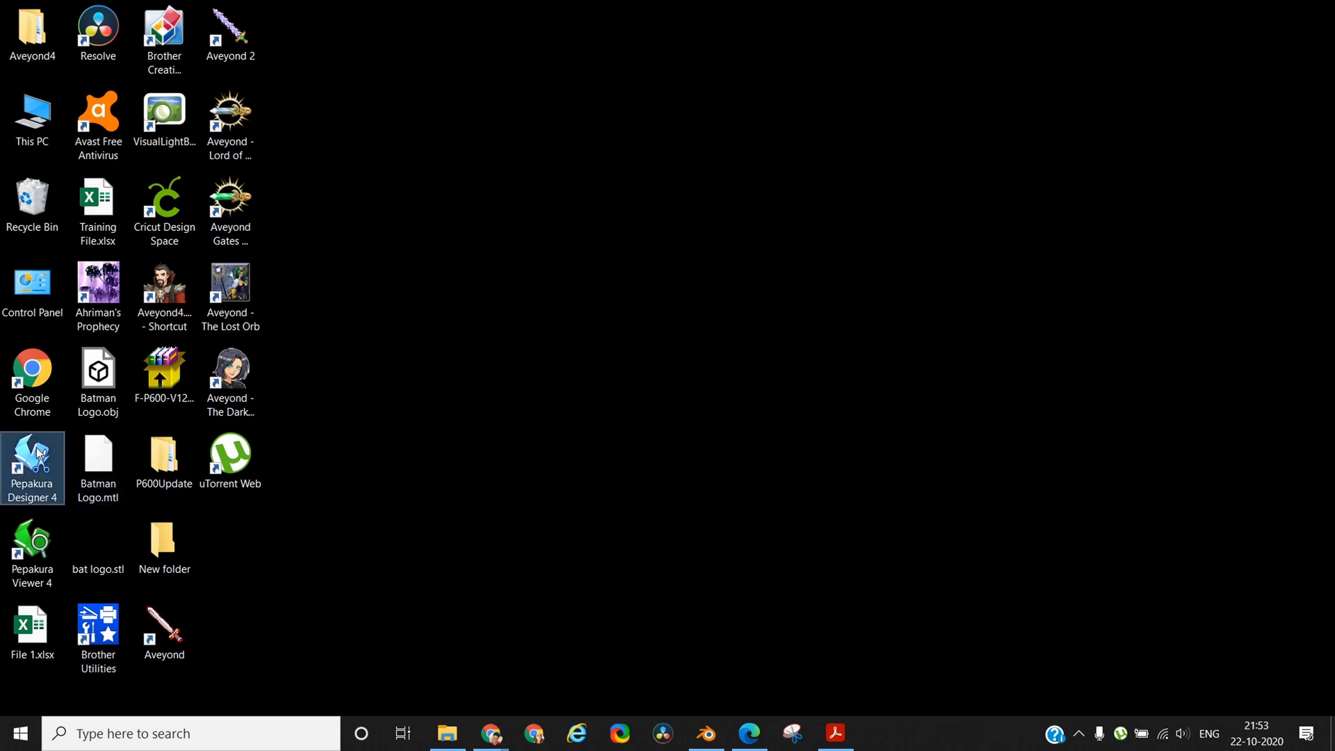
Start Pepakura Designer 4 and load the Scream Skull.obj model into it
{"action": "double_click", "coordinate": [37, 454]}
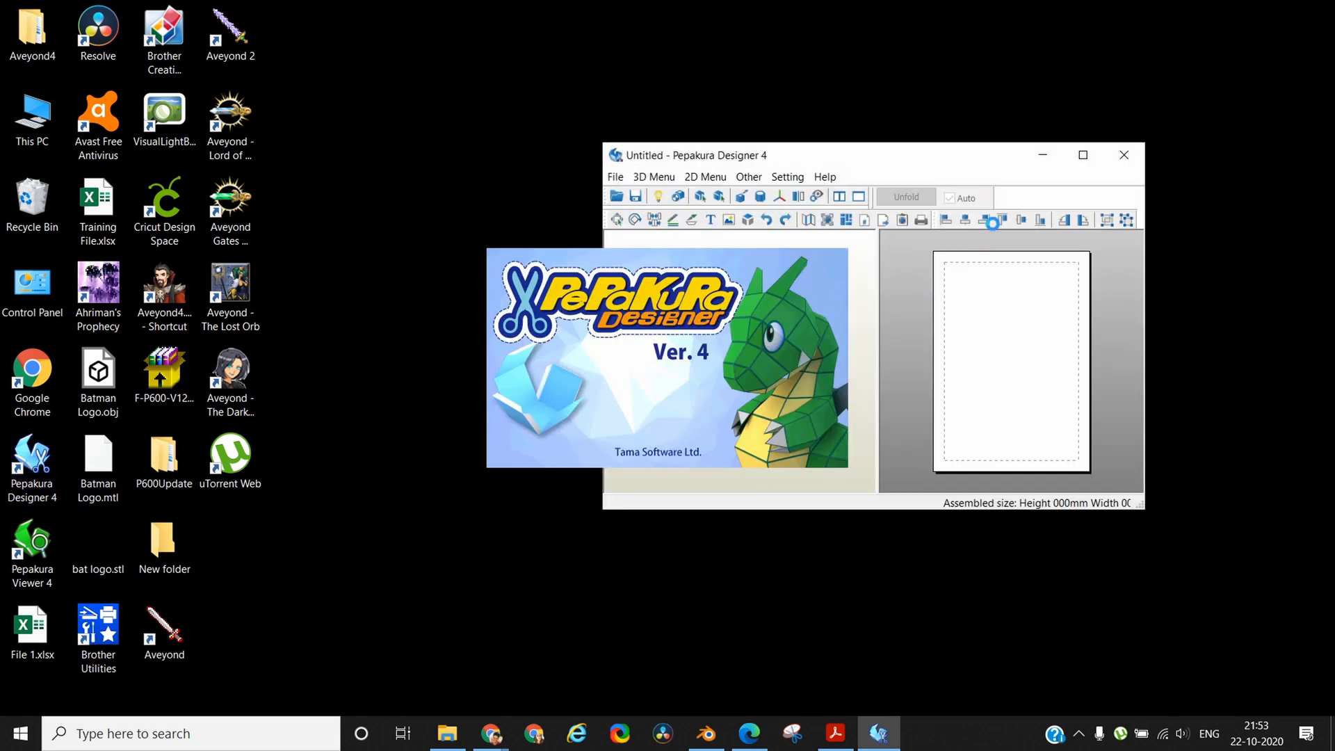
{"action": "left_click", "coordinate": [1083, 154]}
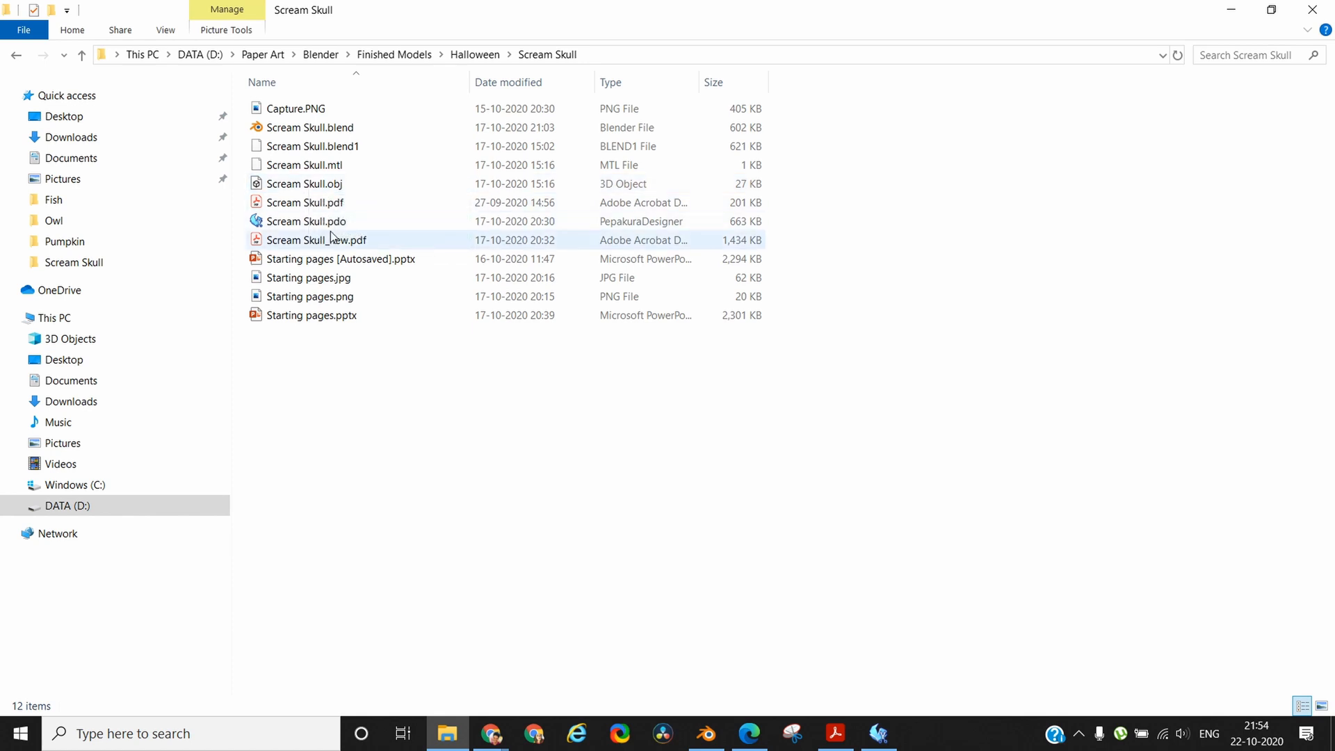
{"action": "left_click_drag", "start_coordinate": [344, 185], "coordinate": [422, 384]}
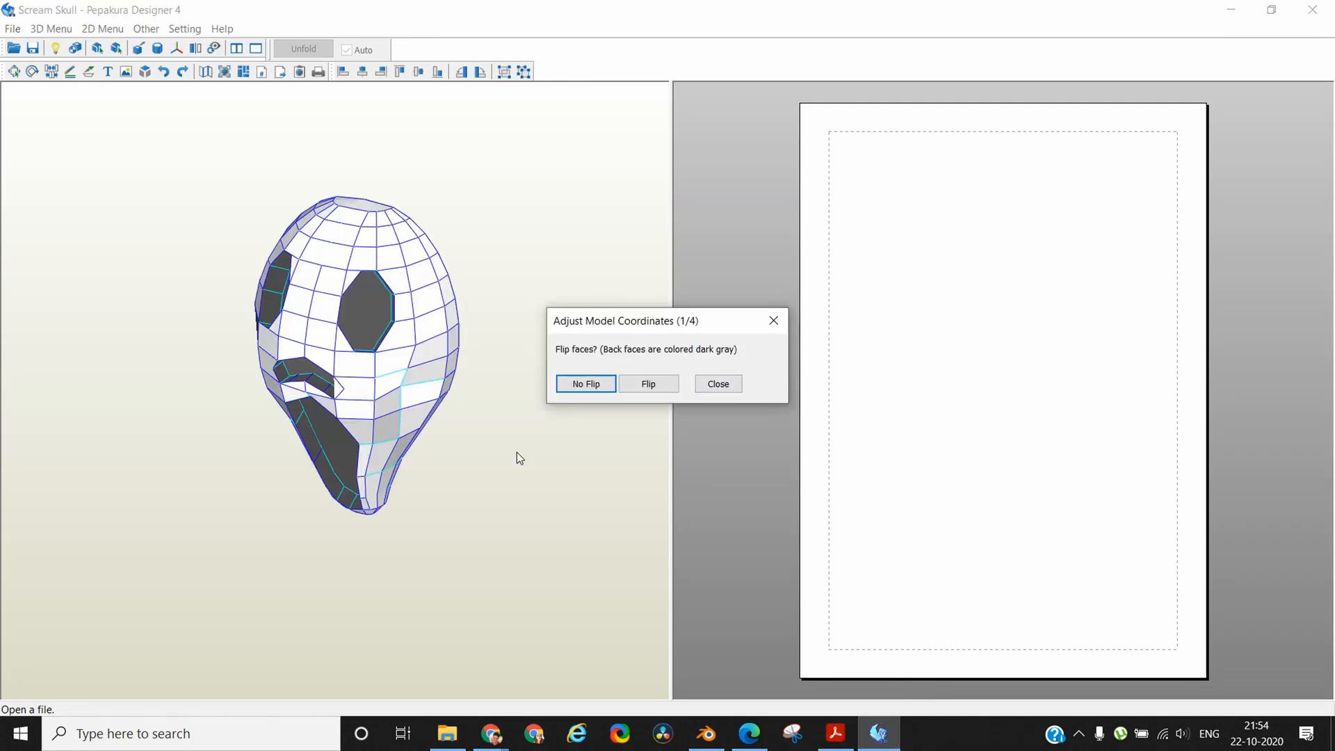
Keep the model's orientation with no flipping, axis change or inversion, and scale it to a height of 200 mm
{"action": "left_click", "coordinate": [593, 385]}
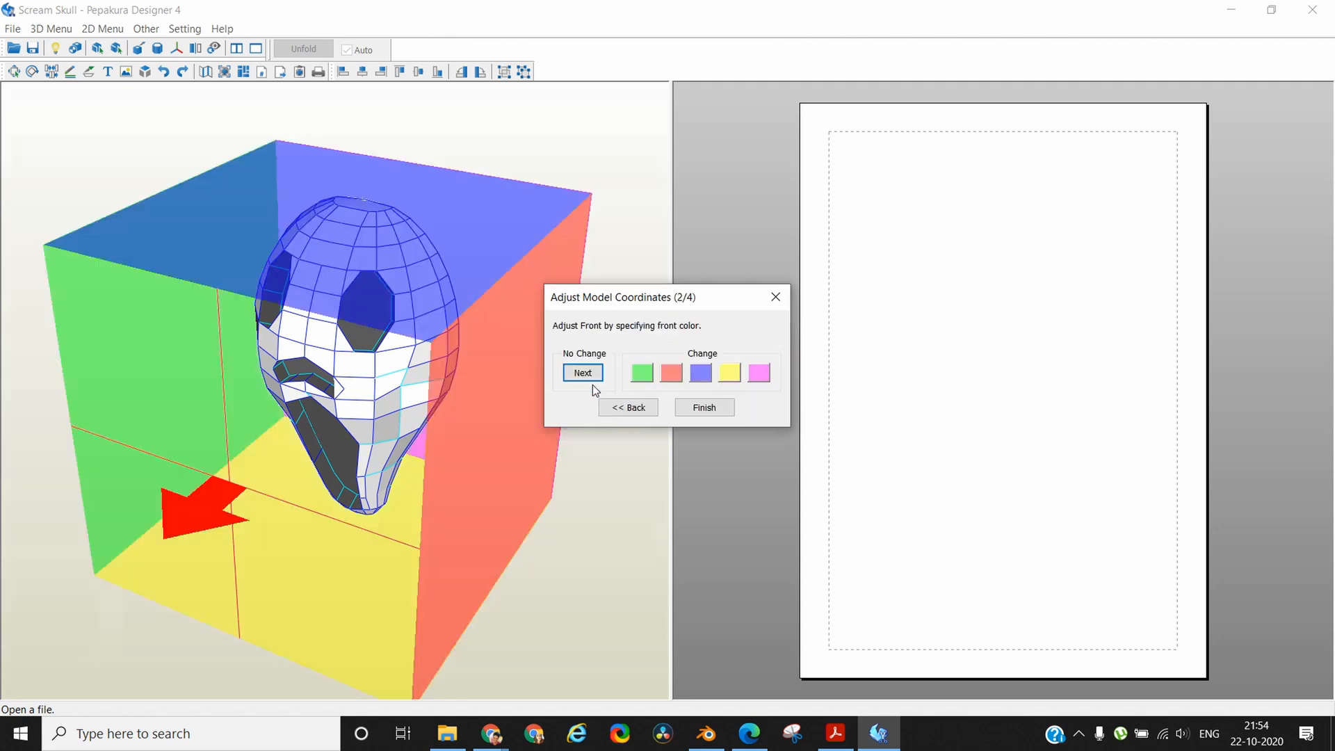
{"action": "left_click", "coordinate": [584, 378]}
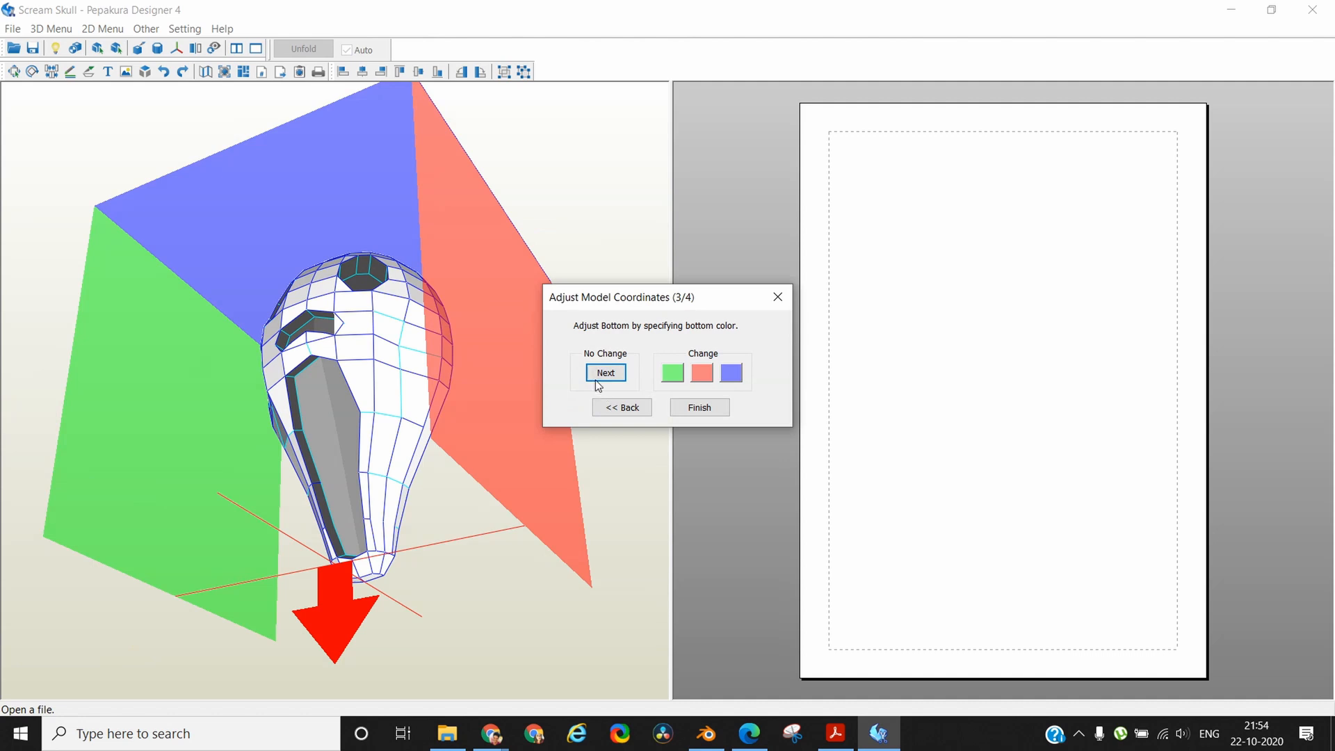
{"action": "left_click", "coordinate": [602, 374]}
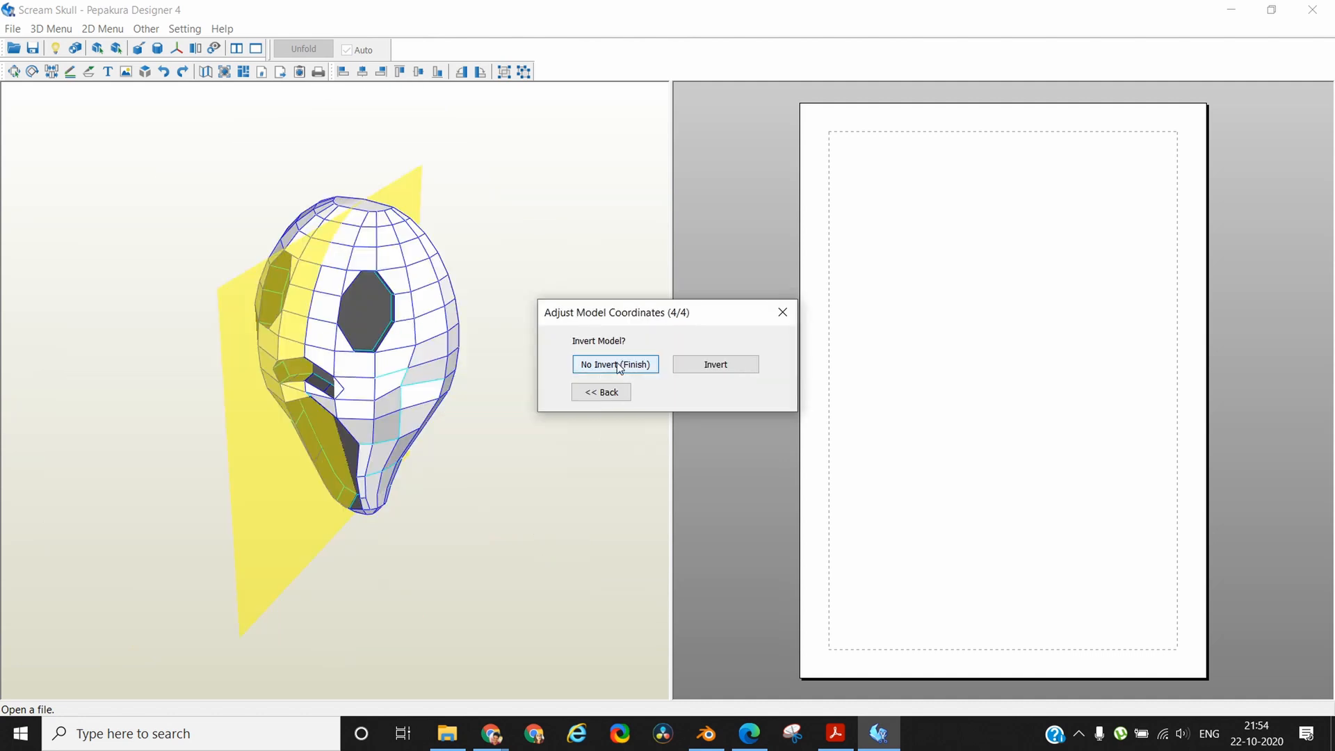
{"action": "left_click", "coordinate": [616, 365]}
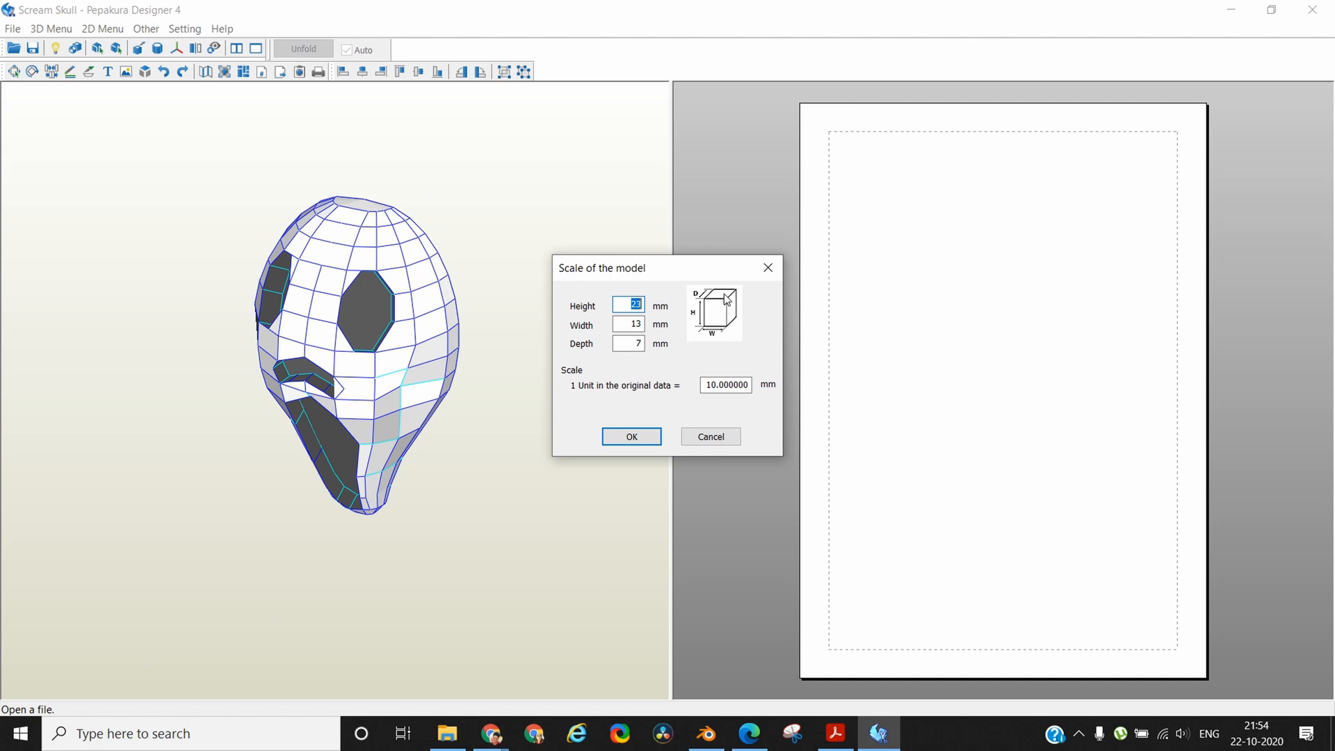
{"action": "type", "text": "200"}
{"action": "left_click", "coordinate": [633, 437]}
Mark the edges around the flat face at the top of the skull as cut lines
{"action": "left_click_drag", "start_coordinate": [557, 462], "coordinate": [289, 501]}
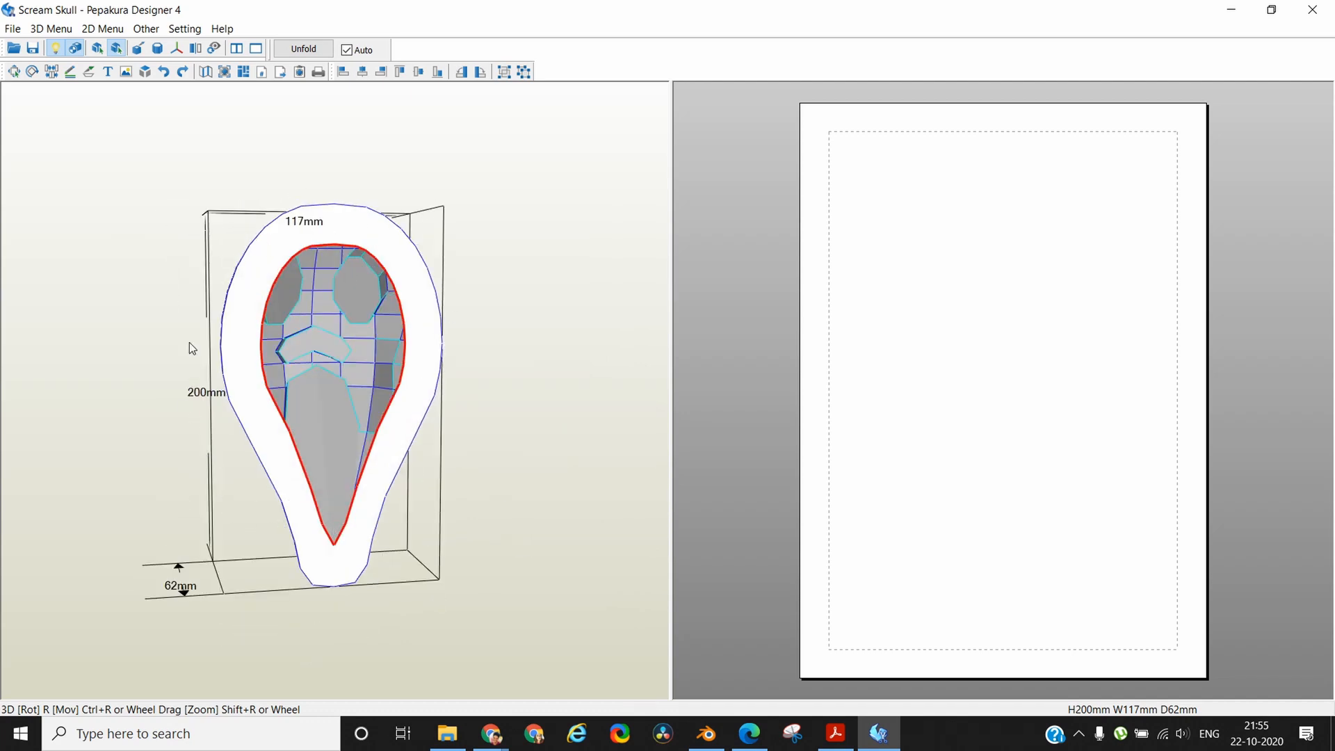
{"action": "left_click_drag", "start_coordinate": [437, 506], "coordinate": [530, 324]}
{"action": "right_click_drag", "start_coordinate": [530, 324], "coordinate": [507, 410]}
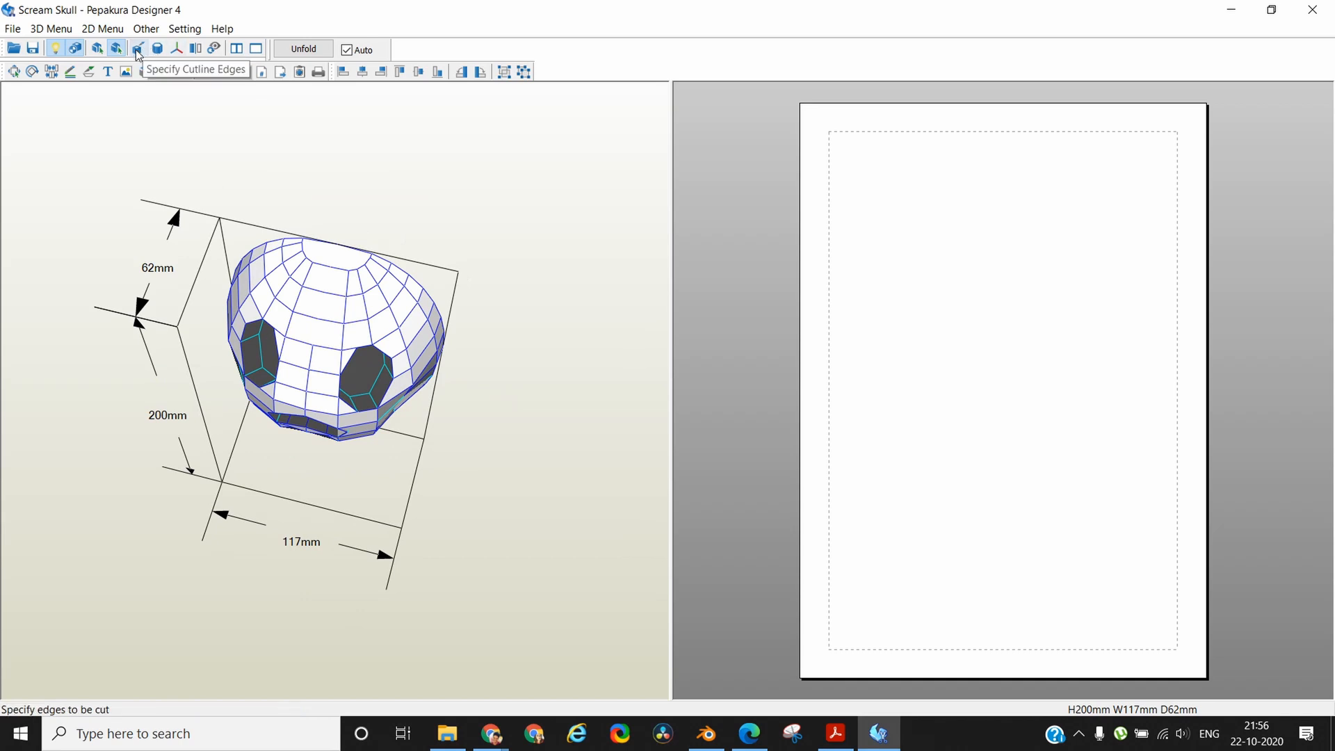
{"action": "left_click", "coordinate": [138, 54]}
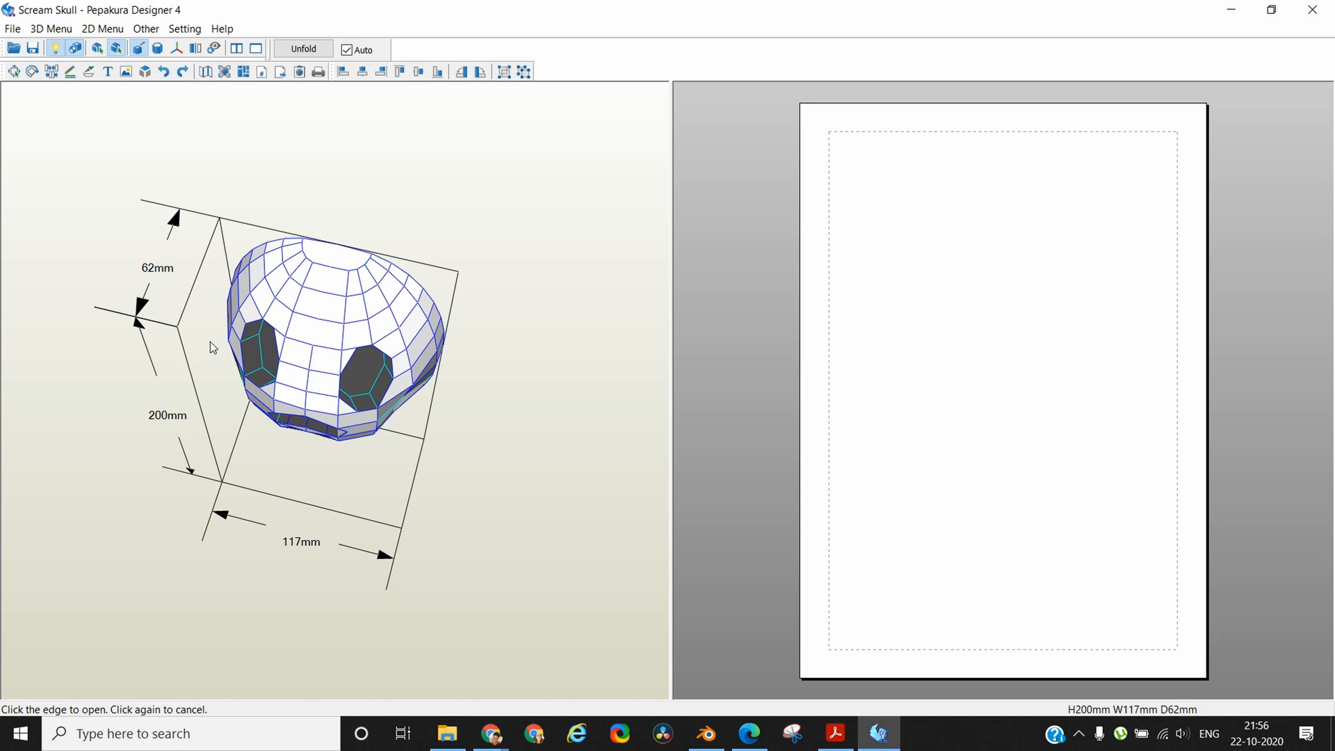
{"action": "scroll", "coordinate": [466, 324], "scroll_direction": "up", "scroll_amount": 5}
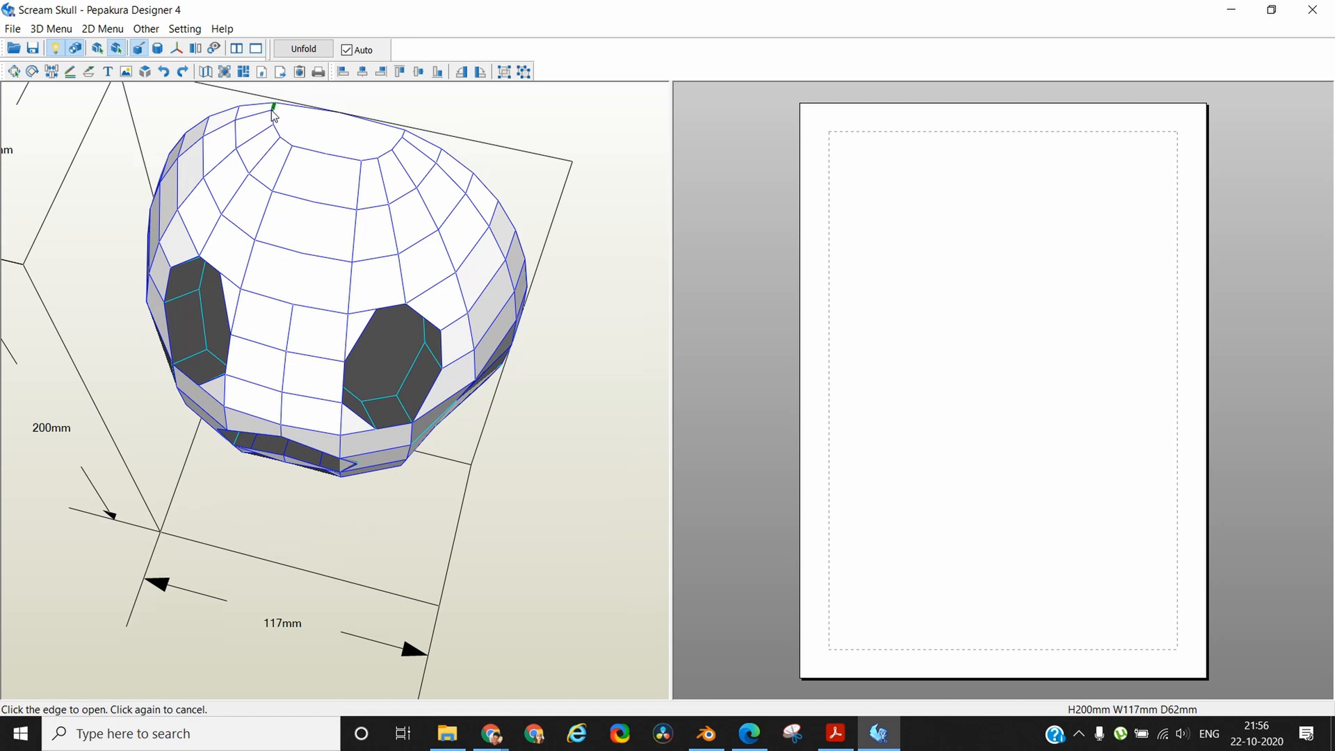
{"action": "left_click", "coordinate": [278, 125]}
{"action": "left_click", "coordinate": [325, 152]}
{"action": "left_click", "coordinate": [372, 159]}
{"action": "left_click", "coordinate": [385, 153]}
{"action": "left_click", "coordinate": [398, 143]}
{"action": "left_click", "coordinate": [404, 134]}
Mark the two horizontal edge rings below the skull's crown as cut lines
{"action": "left_click", "coordinate": [439, 156]}
{"action": "left_click", "coordinate": [426, 175]}
{"action": "left_click", "coordinate": [403, 196]}
{"action": "left_click", "coordinate": [372, 207]}
{"action": "left_click", "coordinate": [314, 201]}
{"action": "left_click", "coordinate": [261, 183]}
{"action": "left_click", "coordinate": [243, 161]}
{"action": "left_click", "coordinate": [203, 157]}
{"action": "left_click", "coordinate": [238, 228]}
{"action": "left_click", "coordinate": [375, 258]}
{"action": "right_click_drag", "start_coordinate": [474, 186], "coordinate": [500, 280]}
{"action": "right_click_drag", "start_coordinate": [373, 159], "coordinate": [537, 285]}
{"action": "right_click_drag", "start_coordinate": [356, 231], "coordinate": [270, 313]}
{"action": "middle_click_drag", "start_coordinate": [302, 154], "coordinate": [363, 294]}
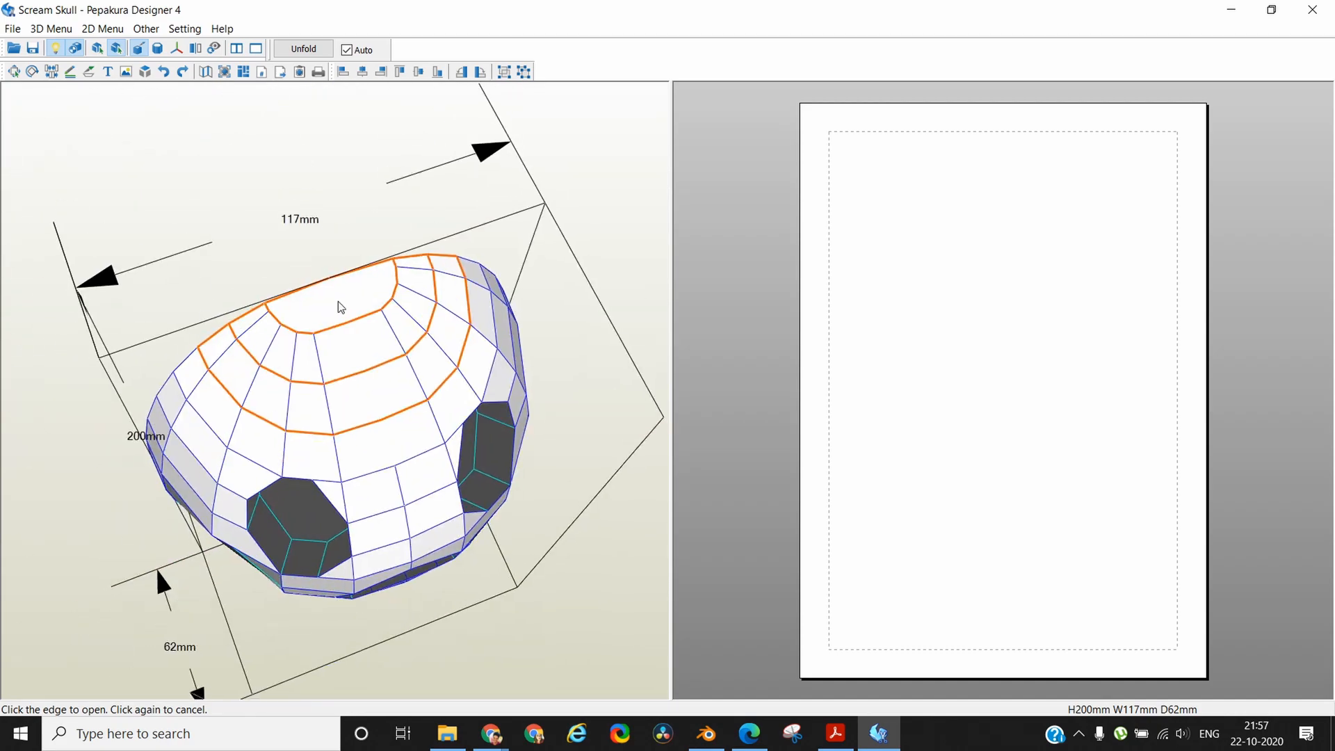
Mark the horizontal edge rows across the forehead and around eye level as cut lines
{"action": "right_click_drag", "start_coordinate": [471, 357], "coordinate": [244, 344]}
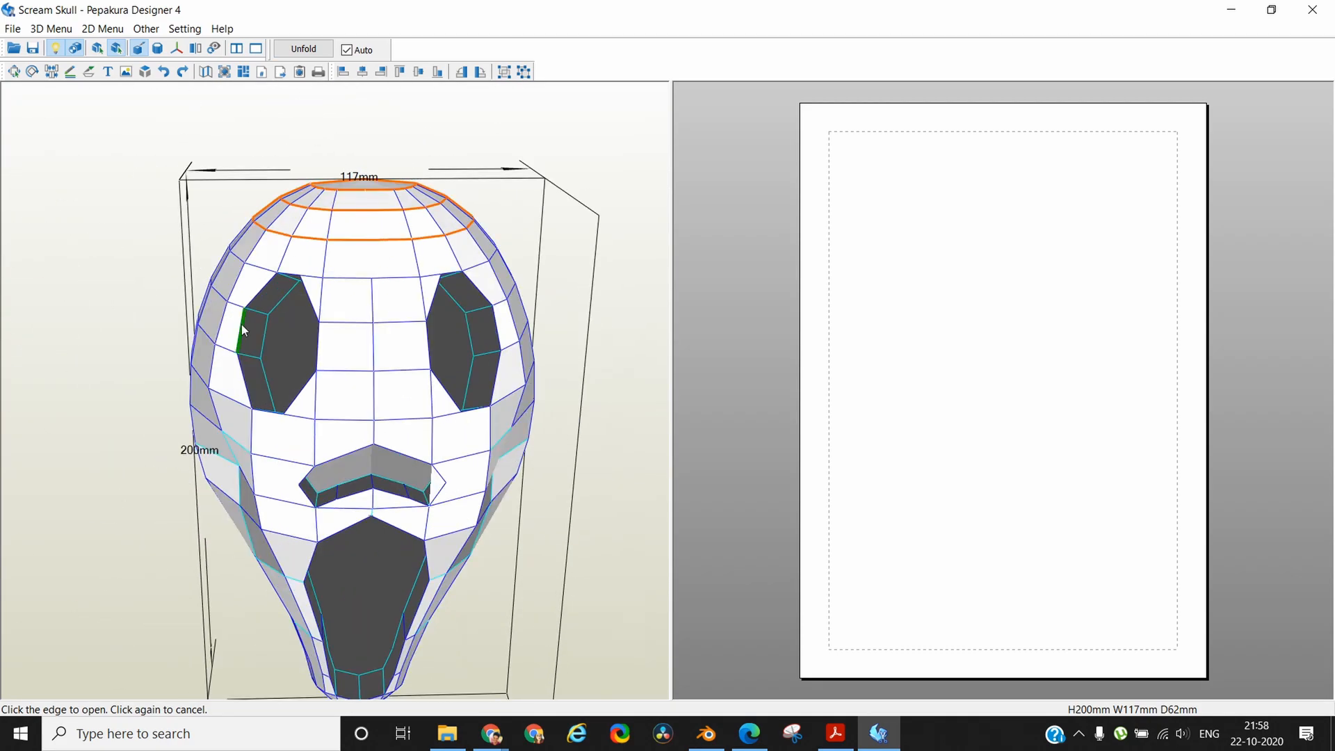
{"action": "right_click_drag", "start_coordinate": [569, 356], "coordinate": [568, 328]}
{"action": "left_click", "coordinate": [233, 270]}
{"action": "left_click", "coordinate": [240, 323]}
{"action": "left_click", "coordinate": [252, 349]}
{"action": "left_click", "coordinate": [279, 376]}
{"action": "left_click", "coordinate": [303, 391]}
{"action": "left_click", "coordinate": [341, 402]}
{"action": "left_click", "coordinate": [395, 407]}
{"action": "left_click", "coordinate": [498, 375]}
{"action": "left_click", "coordinate": [530, 335]}
{"action": "left_click", "coordinate": [214, 334]}
{"action": "left_click", "coordinate": [298, 414]}
{"action": "left_click", "coordinate": [392, 454]}
{"action": "left_click", "coordinate": [435, 428]}
Mark the horizontal edge rows from the eyes down to the chin on one side as cut lines
{"action": "right_click_drag", "start_coordinate": [549, 366], "coordinate": [452, 379]}
{"action": "left_click", "coordinate": [440, 390]}
{"action": "left_click", "coordinate": [473, 388]}
{"action": "left_click", "coordinate": [377, 439]}
{"action": "left_click", "coordinate": [329, 401]}
{"action": "left_click", "coordinate": [407, 484]}
{"action": "left_click", "coordinate": [554, 478]}
{"action": "left_click", "coordinate": [406, 522]}
{"action": "left_click", "coordinate": [541, 523]}
{"action": "left_click", "coordinate": [479, 561]}
{"action": "left_click", "coordinate": [422, 613]}
{"action": "left_click", "coordinate": [418, 665]}
Mark the outer edges of the flat rim at the skull's back as cut lines
{"action": "right_click_drag", "start_coordinate": [447, 665], "coordinate": [502, 537]}
{"action": "right_click_drag", "start_coordinate": [468, 591], "coordinate": [415, 619]}
{"action": "left_click", "coordinate": [455, 616]}
{"action": "left_click", "coordinate": [386, 548]}
{"action": "left_click", "coordinate": [366, 477]}
{"action": "right_click_drag", "start_coordinate": [309, 285], "coordinate": [317, 341]}
{"action": "left_click", "coordinate": [317, 342]}
{"action": "left_click", "coordinate": [326, 406]}
{"action": "left_click", "coordinate": [331, 456]}
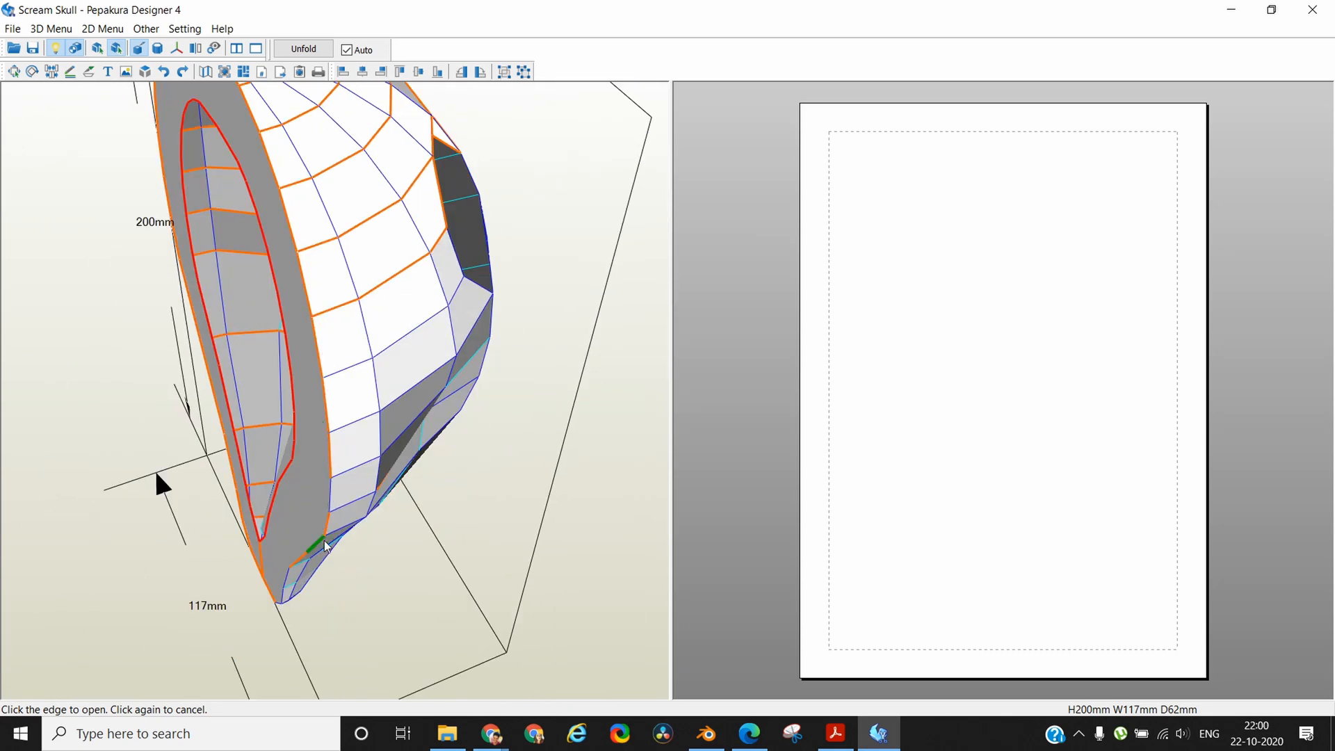
Mark the horizontal edge rows on the other side of the lower face as cut lines
{"action": "left_click", "coordinate": [348, 368]}
{"action": "right_click_drag", "start_coordinate": [410, 330], "coordinate": [251, 264]}
{"action": "left_click", "coordinate": [334, 302]}
{"action": "left_click", "coordinate": [306, 330]}
{"action": "left_click", "coordinate": [205, 329]}
{"action": "left_click", "coordinate": [289, 378]}
{"action": "left_click", "coordinate": [388, 360]}
{"action": "left_click", "coordinate": [379, 314]}
{"action": "left_click", "coordinate": [447, 273]}
{"action": "left_click", "coordinate": [436, 219]}
{"action": "left_click", "coordinate": [191, 374]}
{"action": "right_click_drag", "start_coordinate": [334, 418], "coordinate": [299, 327]}
{"action": "left_click", "coordinate": [271, 445]}
{"action": "left_click", "coordinate": [310, 445]}
{"action": "left_click", "coordinate": [362, 354]}
Mark the remaining edges needed to separate the skull's face parts as cut lines
{"action": "right_click_drag", "start_coordinate": [549, 412], "coordinate": [548, 553]}
{"action": "left_click", "coordinate": [286, 284]}
{"action": "left_click", "coordinate": [358, 279]}
{"action": "middle_click_drag", "start_coordinate": [207, 660], "coordinate": [243, 546]}
{"action": "right_click_drag", "start_coordinate": [415, 627], "coordinate": [435, 591]}
{"action": "left_click", "coordinate": [436, 469]}
{"action": "left_click", "coordinate": [431, 539]}
{"action": "right_click_drag", "start_coordinate": [459, 543], "coordinate": [404, 459]}
{"action": "scroll", "coordinate": [362, 417], "scroll_direction": "down", "scroll_amount": 3}
{"action": "right_click_drag", "start_coordinate": [278, 355], "coordinate": [561, 478]}
{"action": "left_click", "coordinate": [245, 278]}
{"action": "left_click", "coordinate": [246, 286]}
Unfold the skull along the marked cut lines and turn off the texture display
{"action": "left_click", "coordinate": [311, 48]}
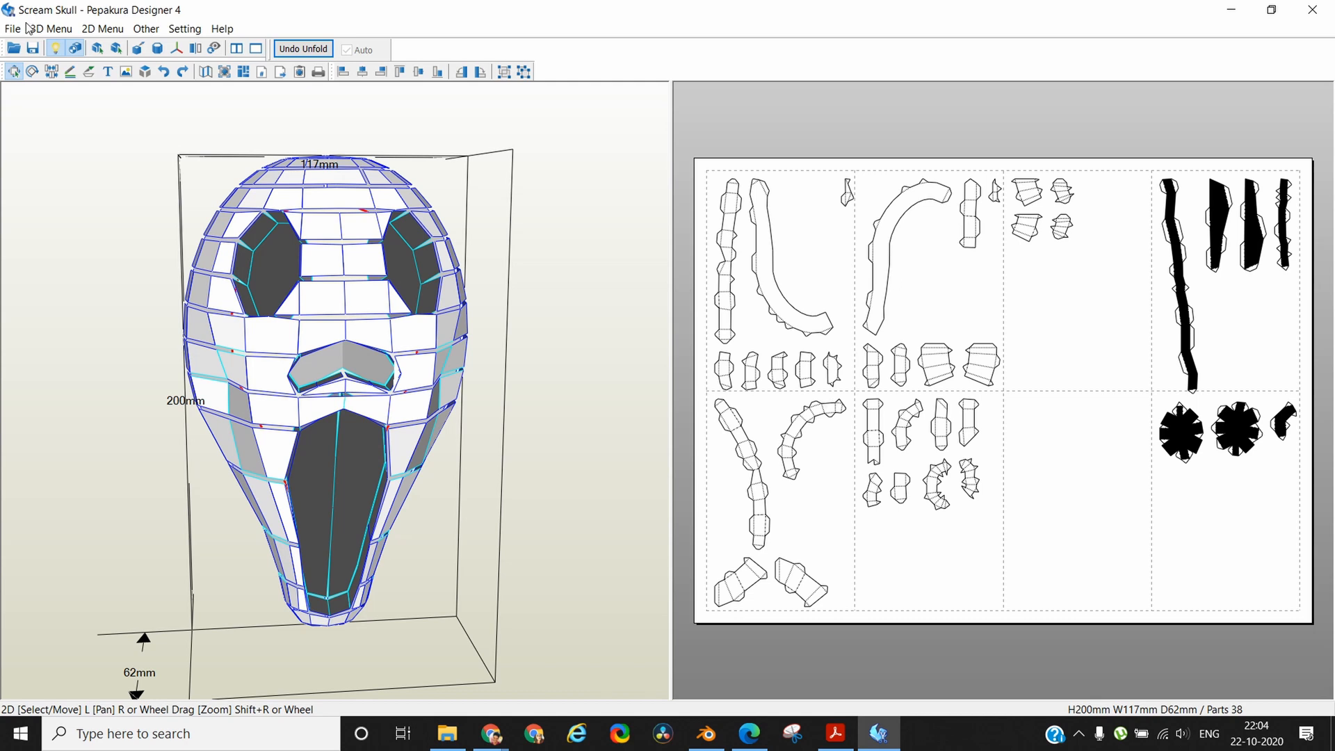
{"action": "left_click", "coordinate": [78, 50]}
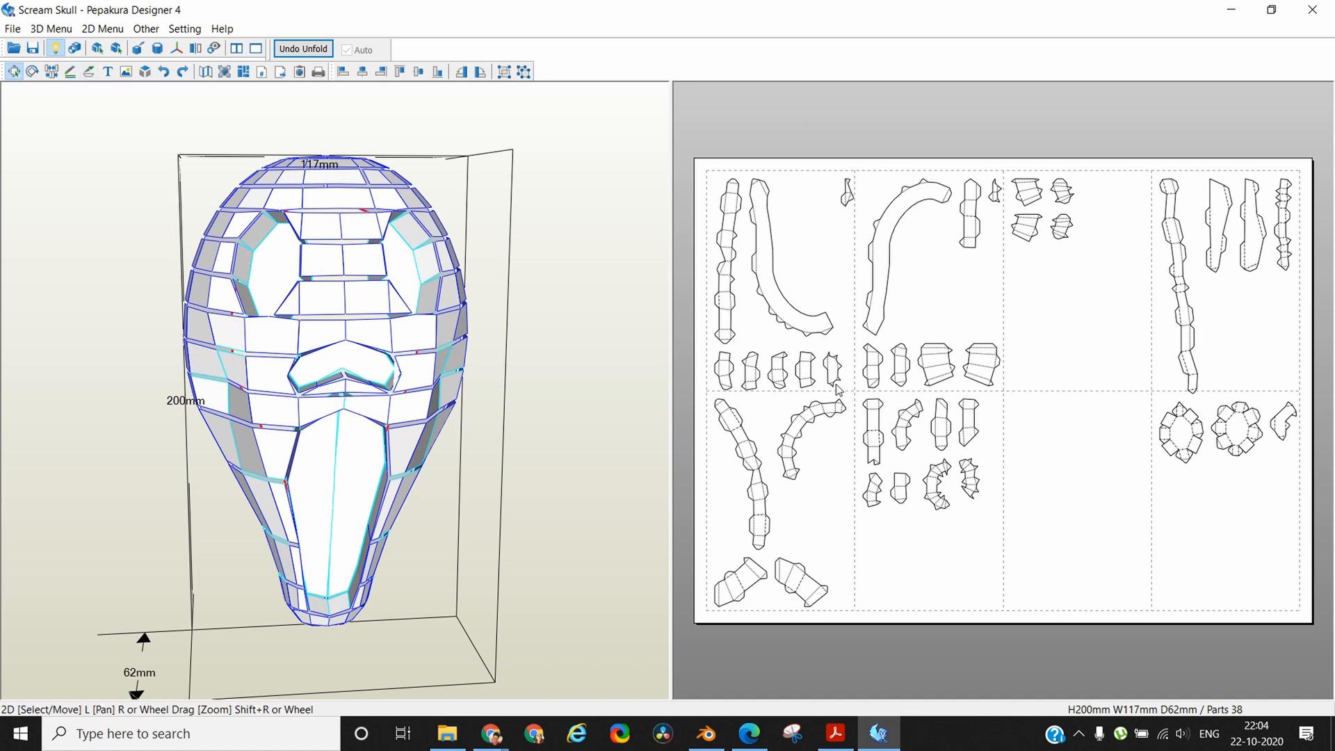
Show the edge ID numbers on the unfolded paper parts
{"action": "scroll", "coordinate": [865, 396], "scroll_direction": "up", "scroll_amount": 1}
{"action": "scroll", "coordinate": [865, 397], "scroll_direction": "up", "scroll_amount": 1}
{"action": "scroll", "coordinate": [862, 393], "scroll_direction": "down", "scroll_amount": 2}
{"action": "scroll", "coordinate": [853, 388], "scroll_direction": "up", "scroll_amount": 3}
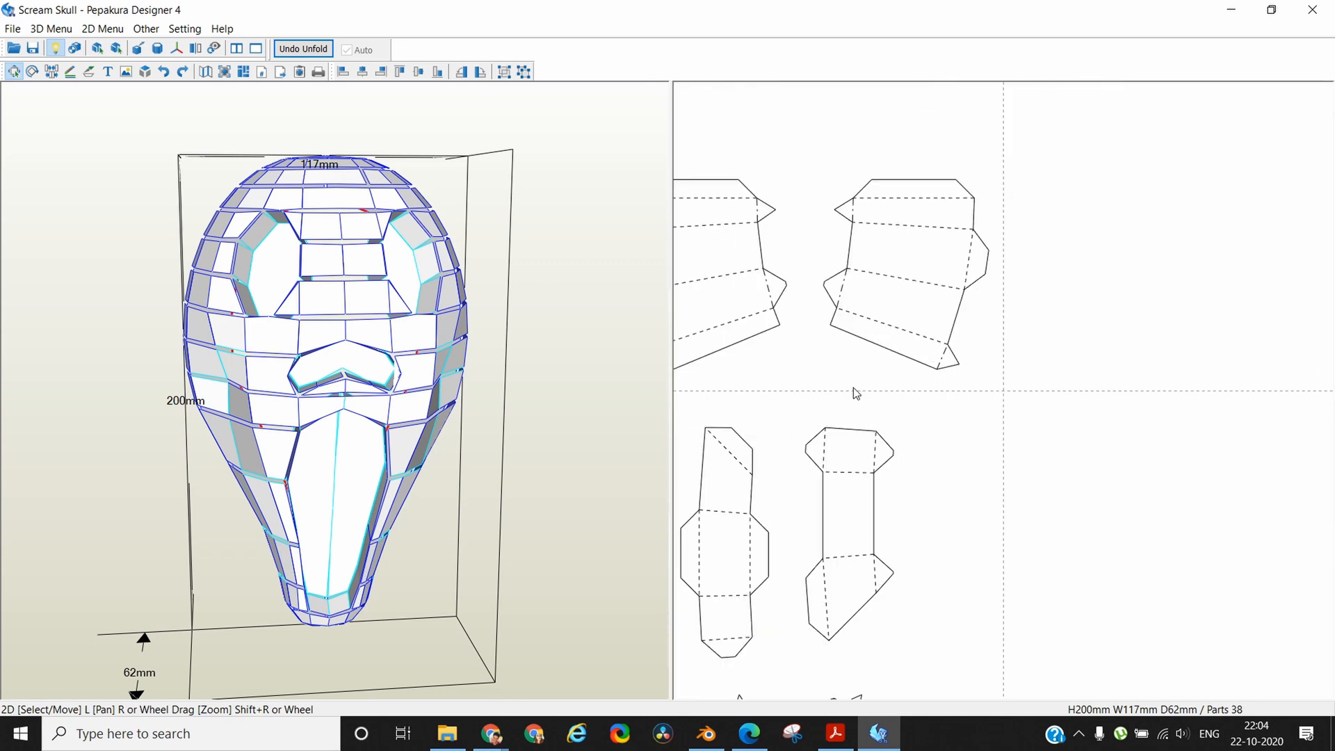
{"action": "scroll", "coordinate": [853, 388], "scroll_direction": "up", "scroll_amount": 1}
{"action": "right_click_drag", "start_coordinate": [1025, 584], "coordinate": [1152, 357]}
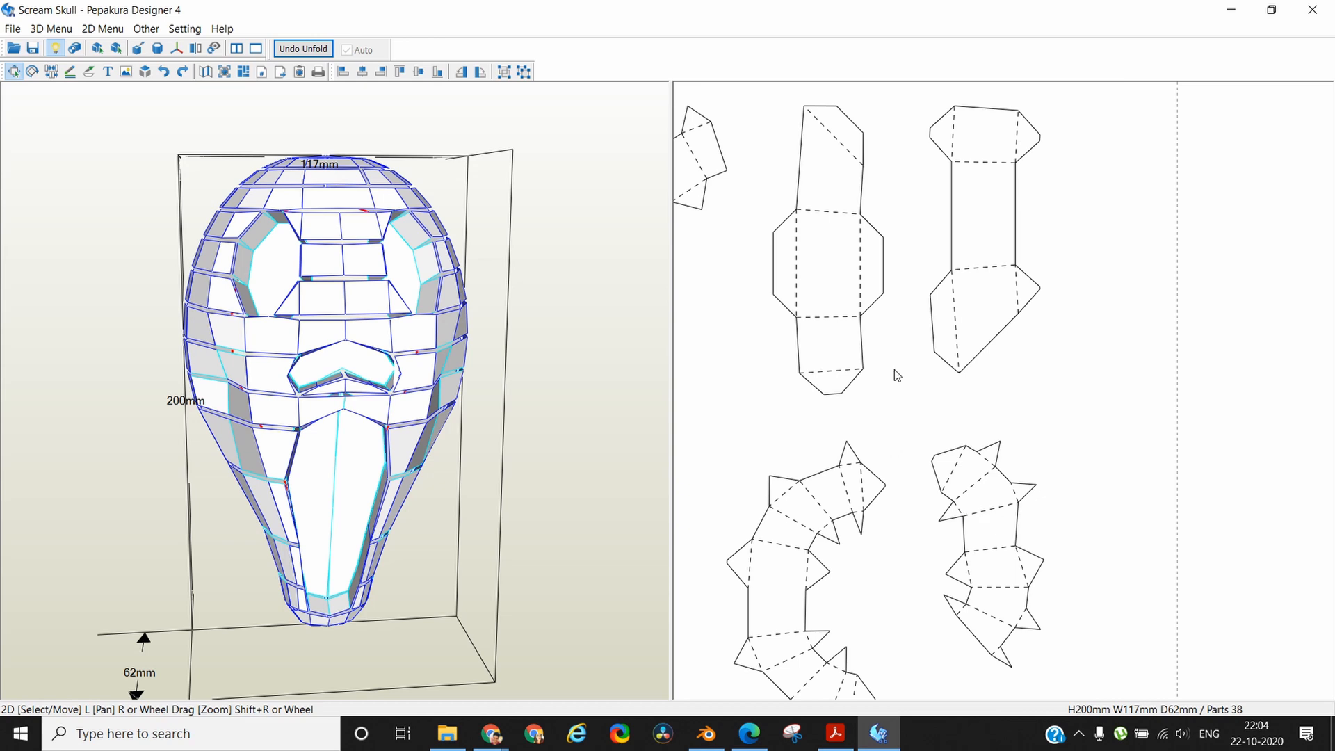
{"action": "left_click", "coordinate": [98, 31]}
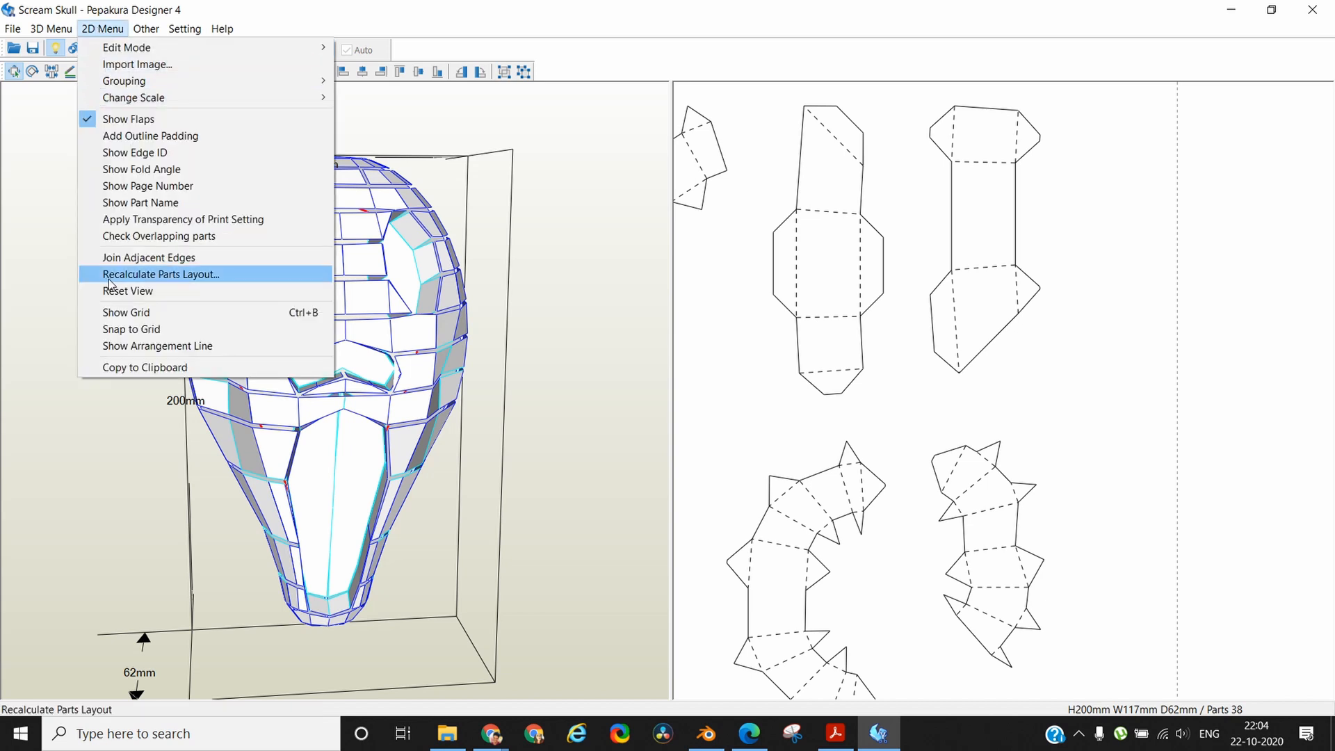
{"action": "left_click", "coordinate": [131, 153]}
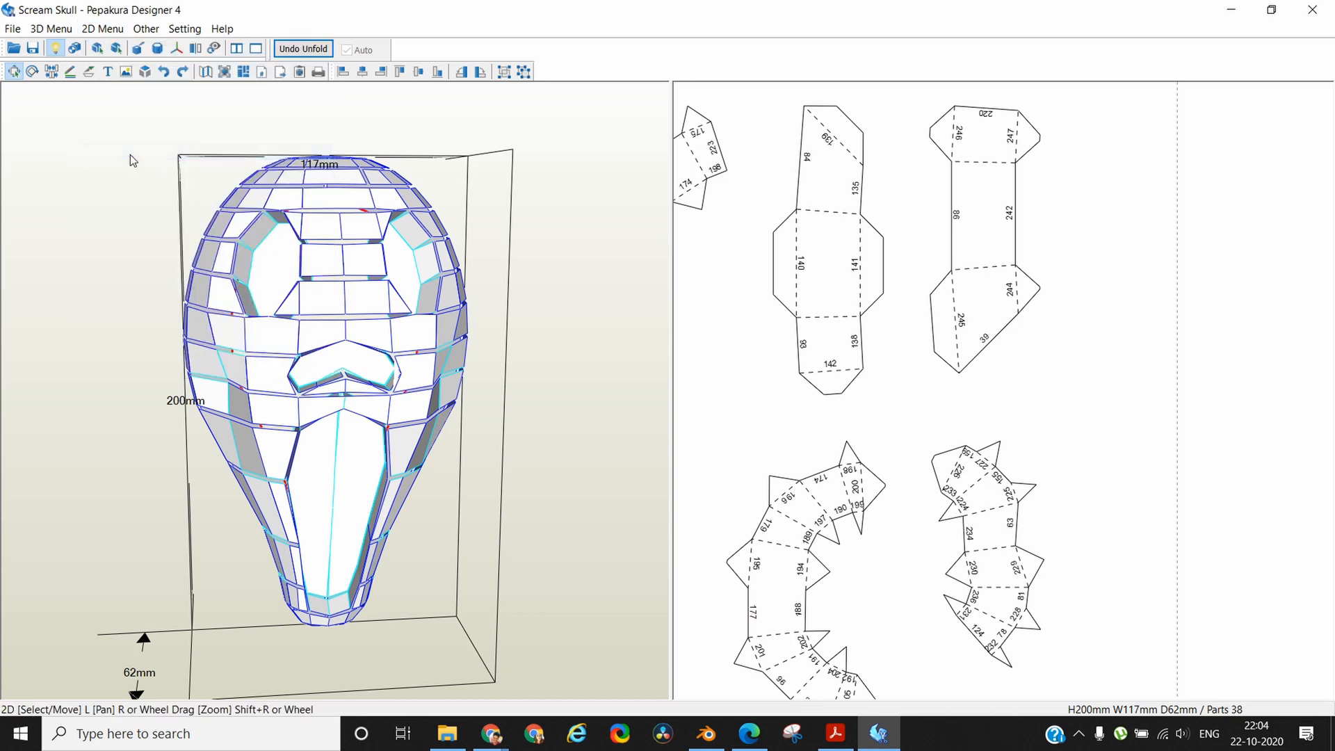
Examine the edge IDs, fold lines and flaps on the small curved parts of the layout
{"action": "scroll", "coordinate": [911, 398], "scroll_direction": "up", "scroll_amount": 3}
{"action": "middle_click_drag", "start_coordinate": [943, 496], "coordinate": [1036, 317]}
{"action": "scroll", "coordinate": [1020, 426], "scroll_direction": "down", "scroll_amount": 3}
{"action": "scroll", "coordinate": [1021, 425], "scroll_direction": "down", "scroll_amount": 2}
{"action": "scroll", "coordinate": [1012, 423], "scroll_direction": "up", "scroll_amount": 6}
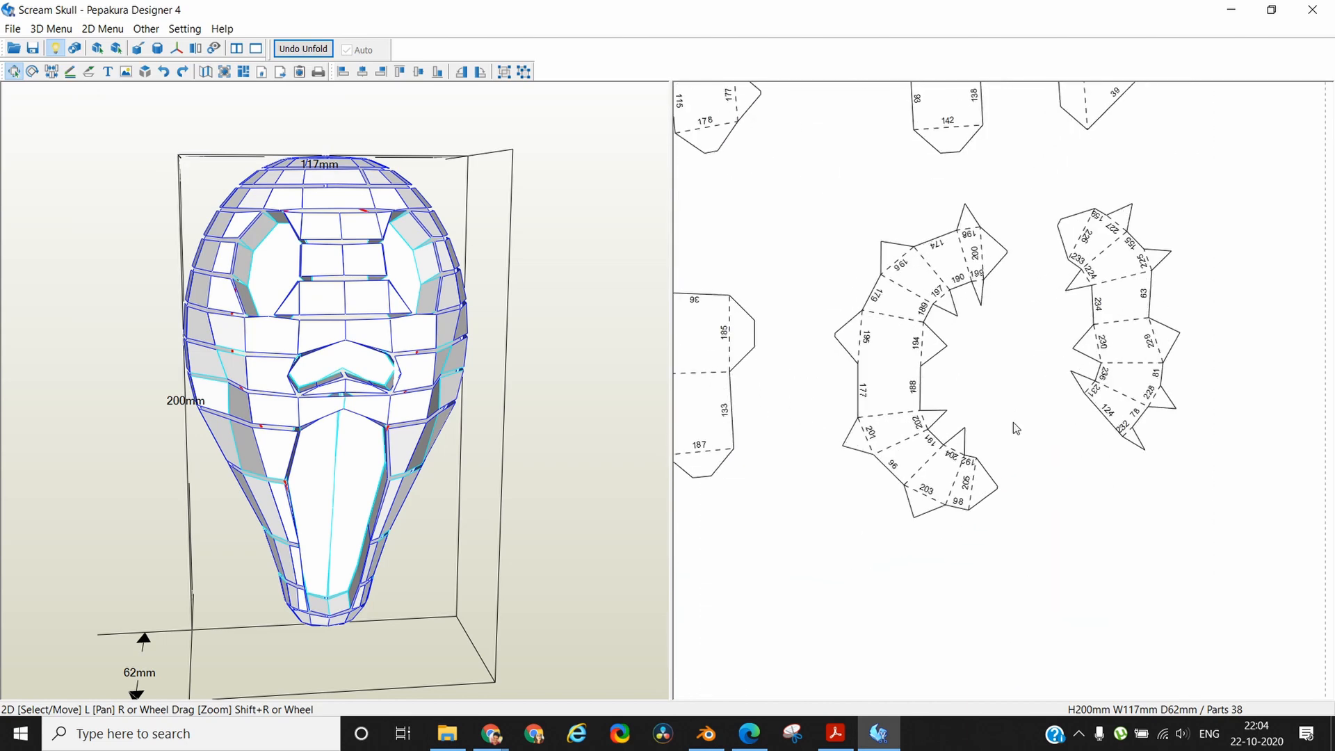
{"action": "scroll", "coordinate": [1012, 423], "scroll_direction": "down", "scroll_amount": 3}
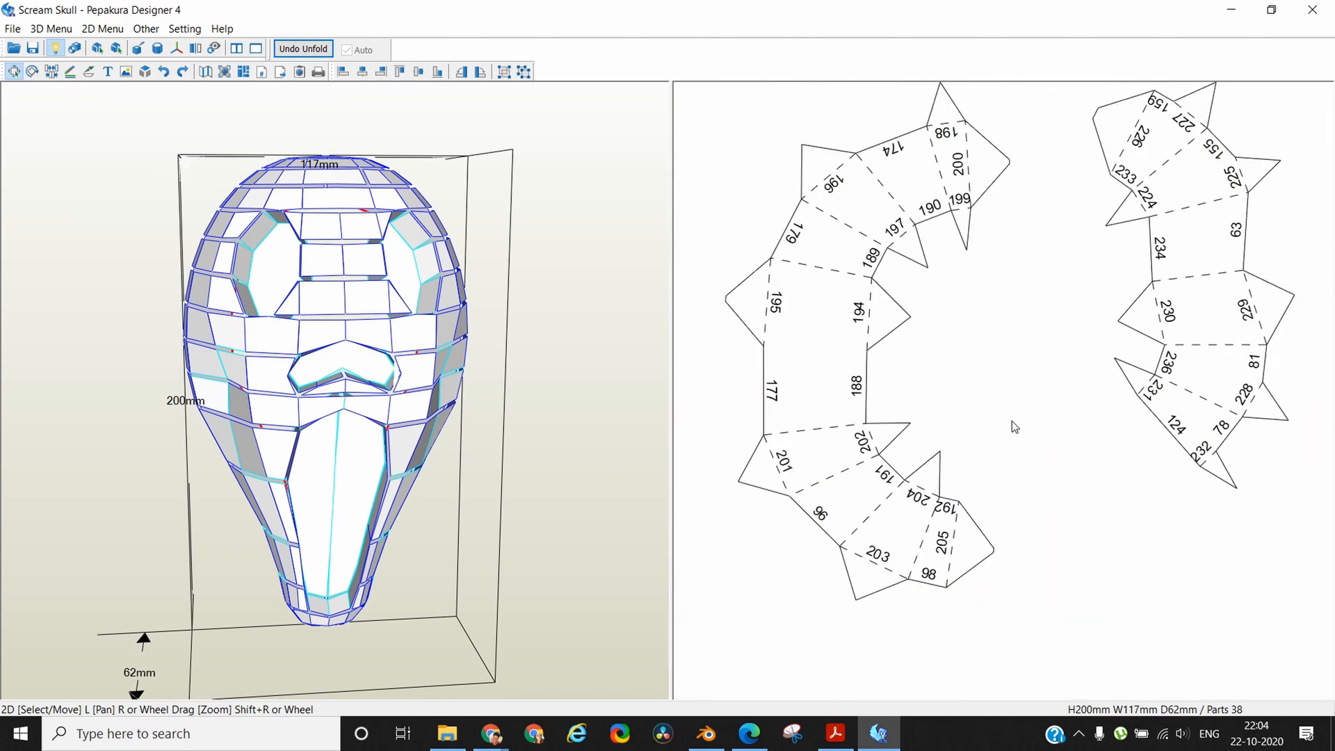
{"action": "scroll", "coordinate": [1011, 420], "scroll_direction": "up", "scroll_amount": 2}
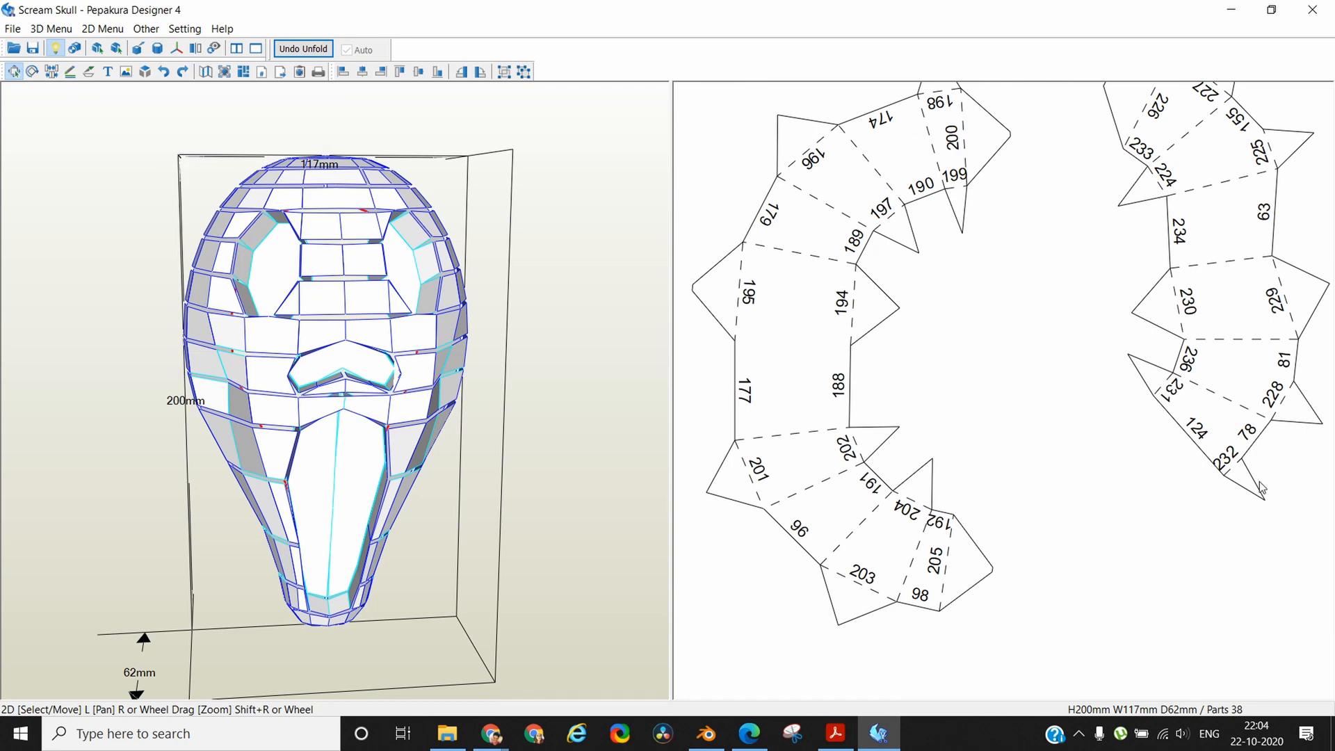
{"action": "middle_click_drag", "start_coordinate": [995, 571], "coordinate": [926, 674]}
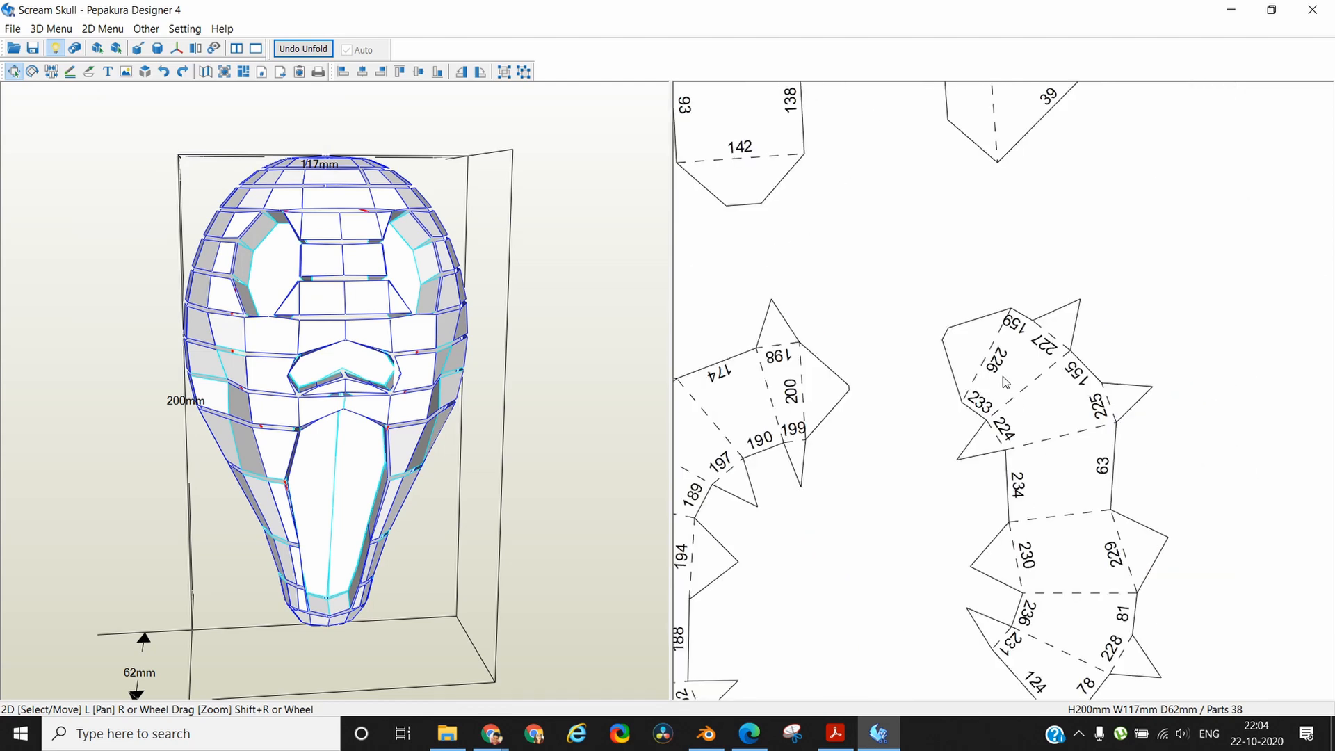
{"action": "middle_click_drag", "start_coordinate": [1166, 325], "coordinate": [1032, 732]}
{"action": "middle_click_drag", "start_coordinate": [1100, 478], "coordinate": [537, 744]}
{"action": "middle_click_drag", "start_coordinate": [854, 544], "coordinate": [624, 693]}
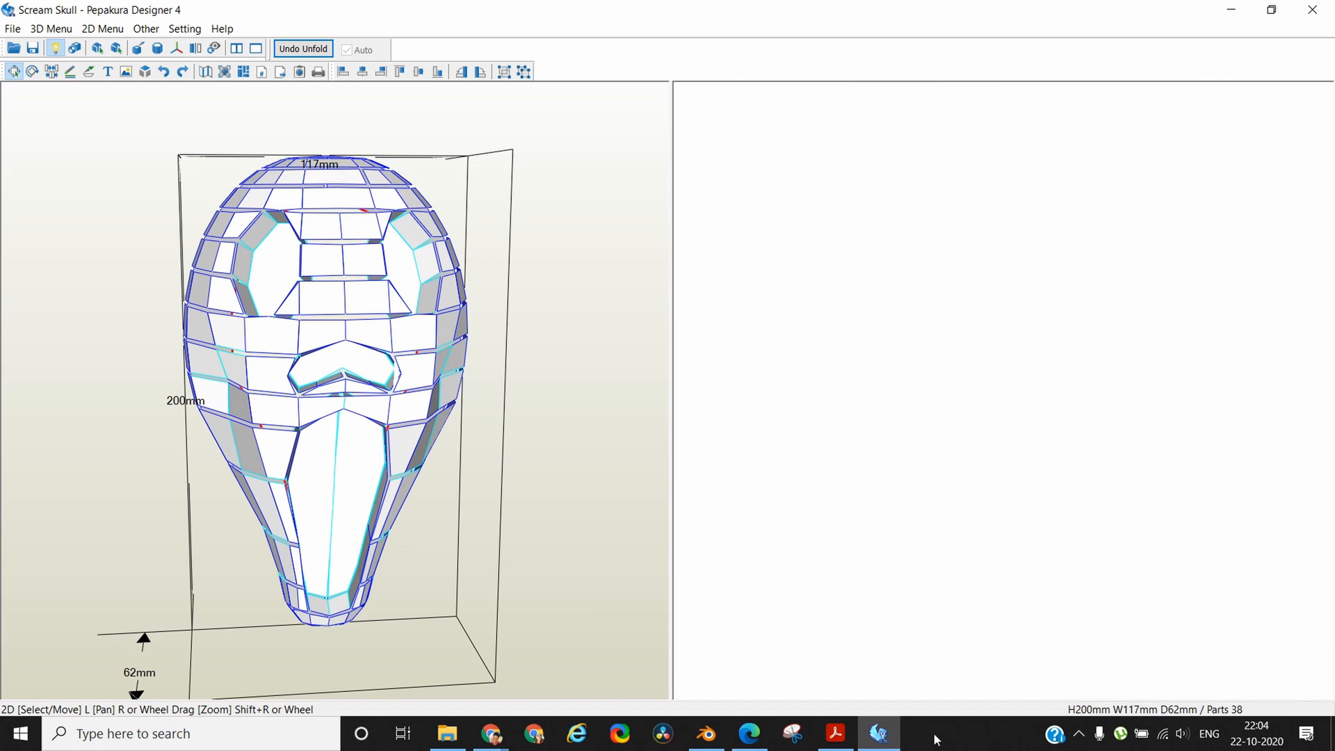
Examine the edge IDs on the ring-shaped parts and long strips in the last column of pages
{"action": "scroll", "coordinate": [919, 537], "scroll_direction": "down", "scroll_amount": 7}
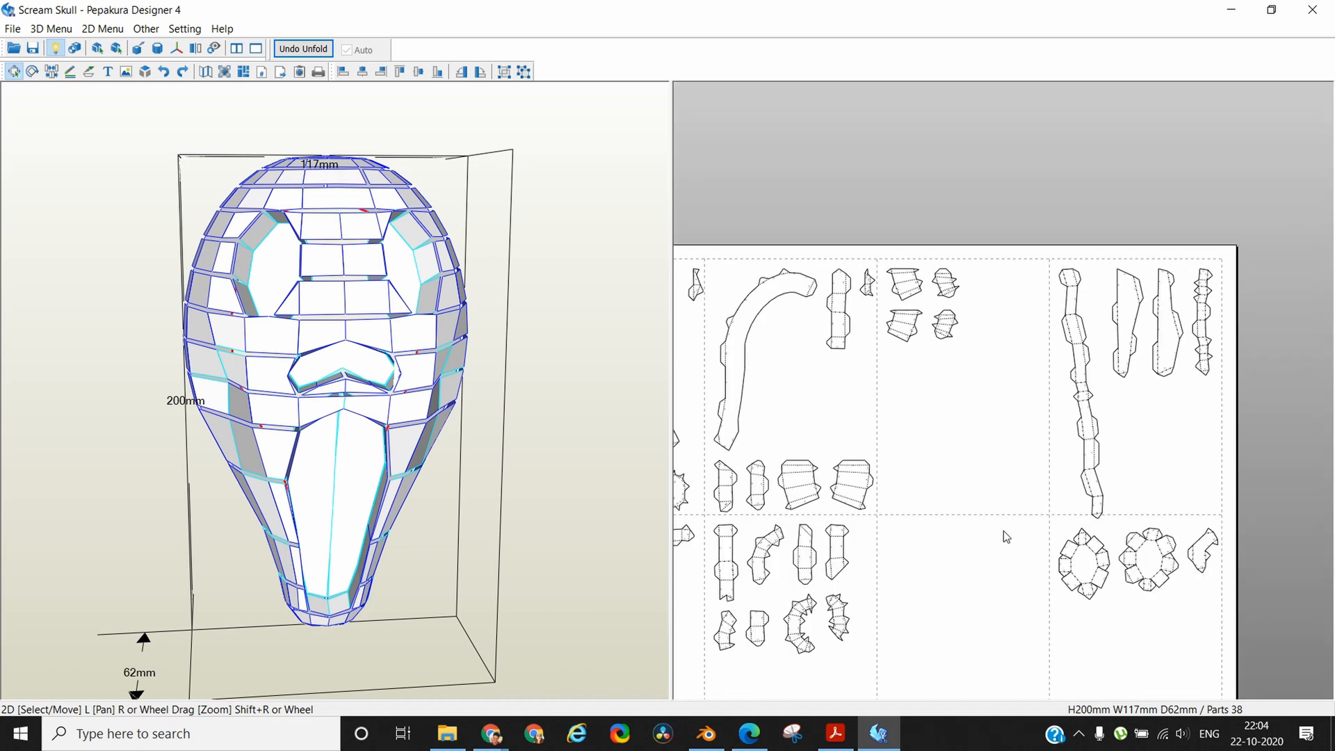
{"action": "middle_click_drag", "start_coordinate": [1004, 531], "coordinate": [690, 356]}
{"action": "scroll", "coordinate": [879, 431], "scroll_direction": "up", "scroll_amount": 6}
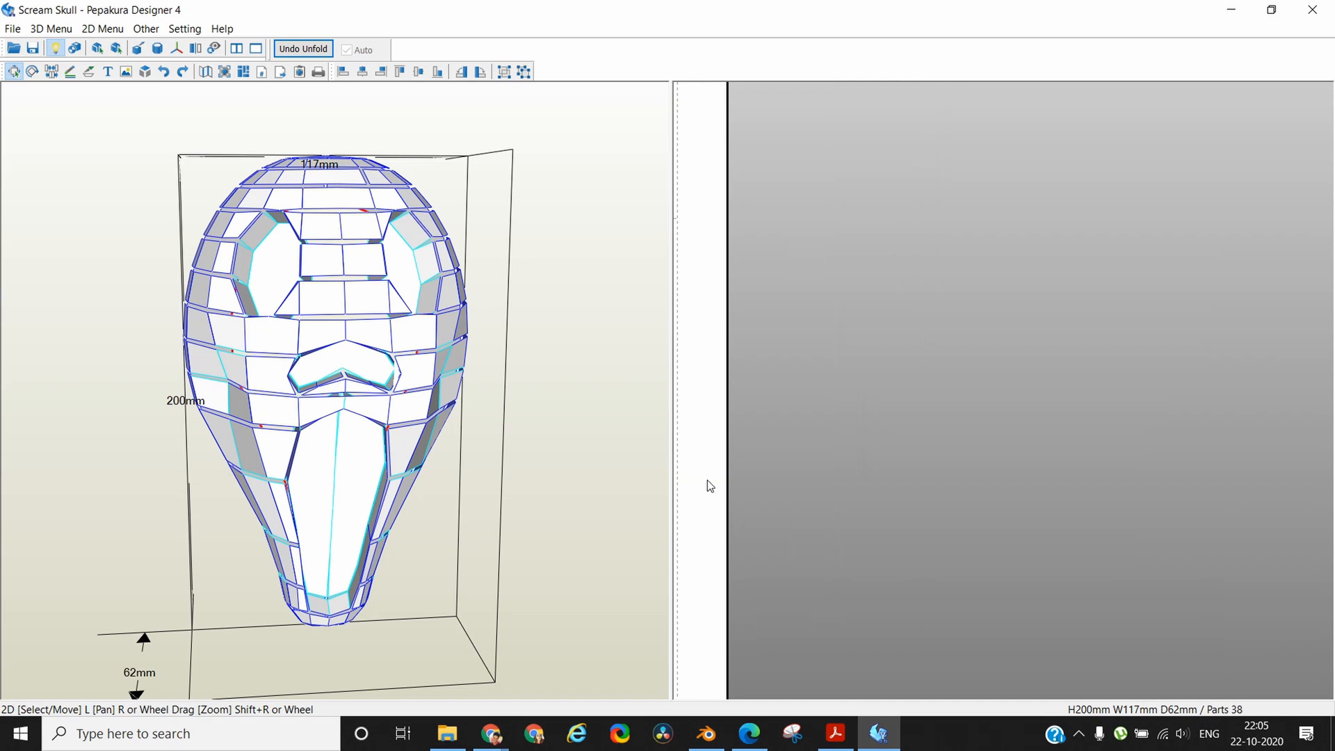
{"action": "middle_click_drag", "start_coordinate": [707, 480], "coordinate": [1235, 542]}
{"action": "scroll", "coordinate": [1169, 491], "scroll_direction": "up", "scroll_amount": 3}
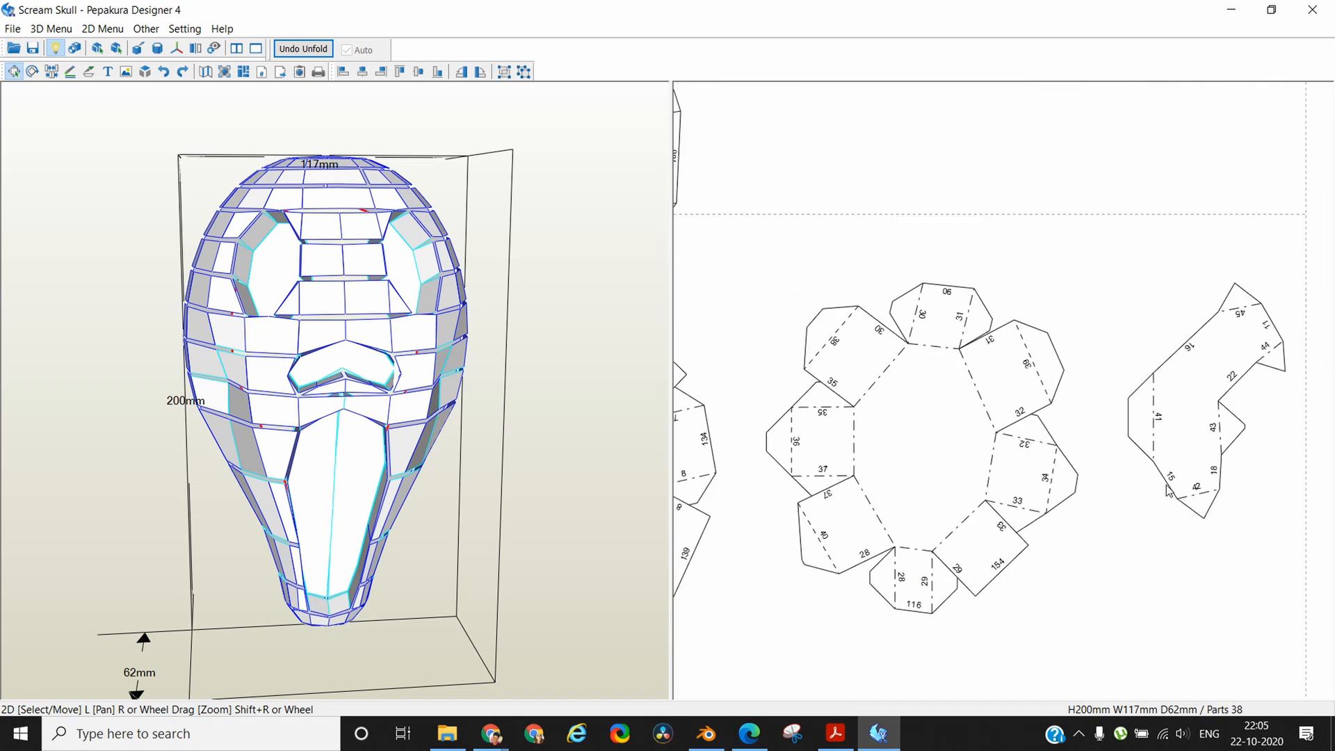
{"action": "mouse_move", "coordinate": [904, 452]}
{"action": "middle_mouse_down"}
{"action": "mouse_move", "coordinate": [1070, 436]}
{"action": "mouse_move", "coordinate": [1222, 480]}
{"action": "middle_mouse_up"}
{"action": "middle_click_drag", "start_coordinate": [1207, 376], "coordinate": [1175, 605]}
{"action": "mouse_move", "coordinate": [1120, 370]}
{"action": "middle_mouse_down"}
{"action": "mouse_move", "coordinate": [1055, 491]}
{"action": "mouse_move", "coordinate": [991, 688]}
{"action": "middle_mouse_up"}
{"action": "mouse_move", "coordinate": [928, 386]}
{"action": "middle_mouse_down"}
{"action": "mouse_move", "coordinate": [894, 695]}
{"action": "mouse_move", "coordinate": [1048, 672]}
{"action": "middle_mouse_up"}
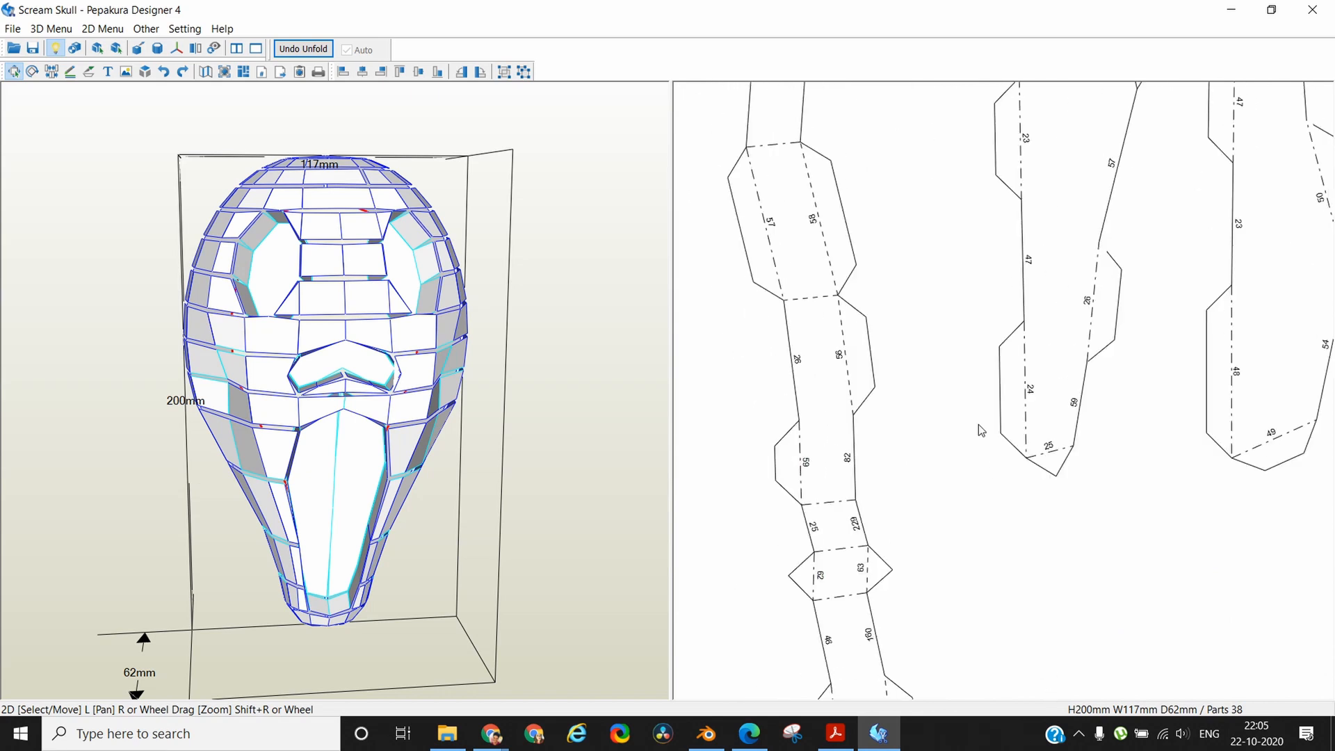
{"action": "middle_click_drag", "start_coordinate": [927, 325], "coordinate": [1312, 192]}
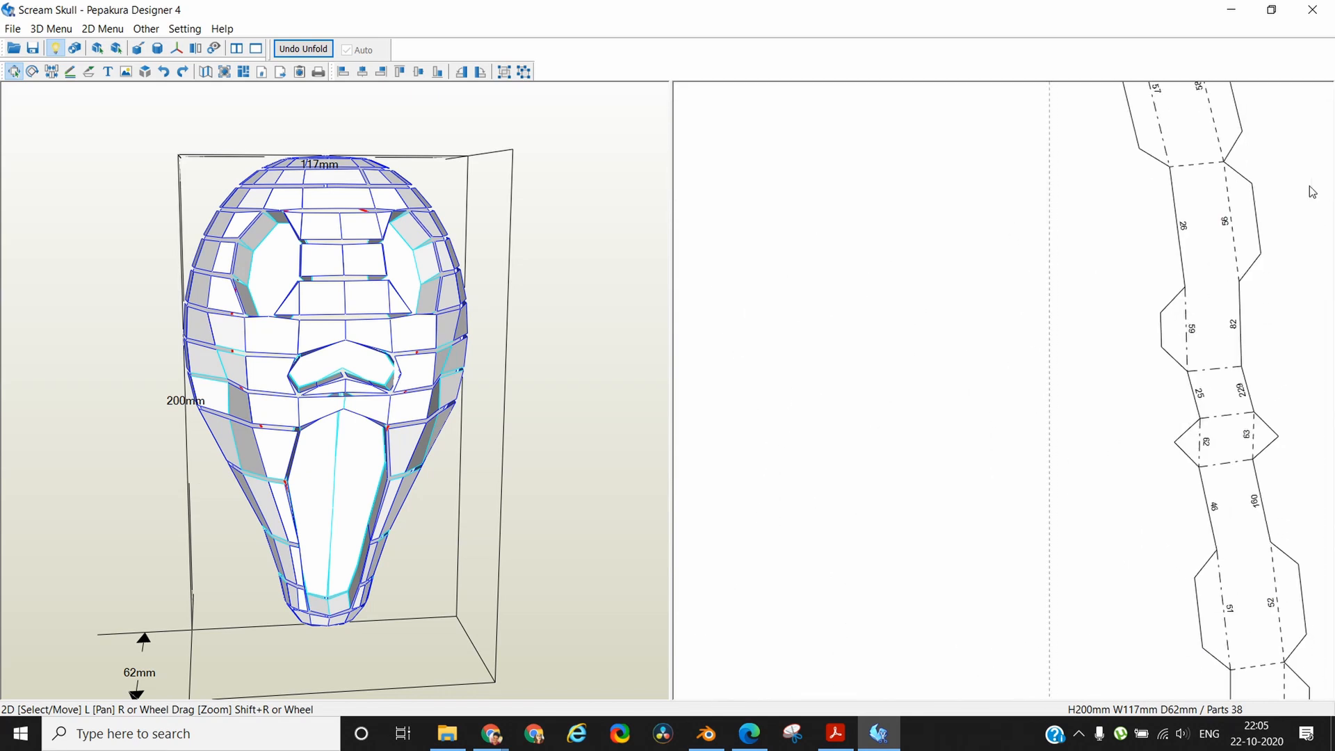
Review how the unfolded parts are spread over the first pages of the layout
{"action": "scroll", "coordinate": [932, 449], "scroll_direction": "down", "scroll_amount": 5}
{"action": "middle_click_drag", "start_coordinate": [870, 504], "coordinate": [1175, 428]}
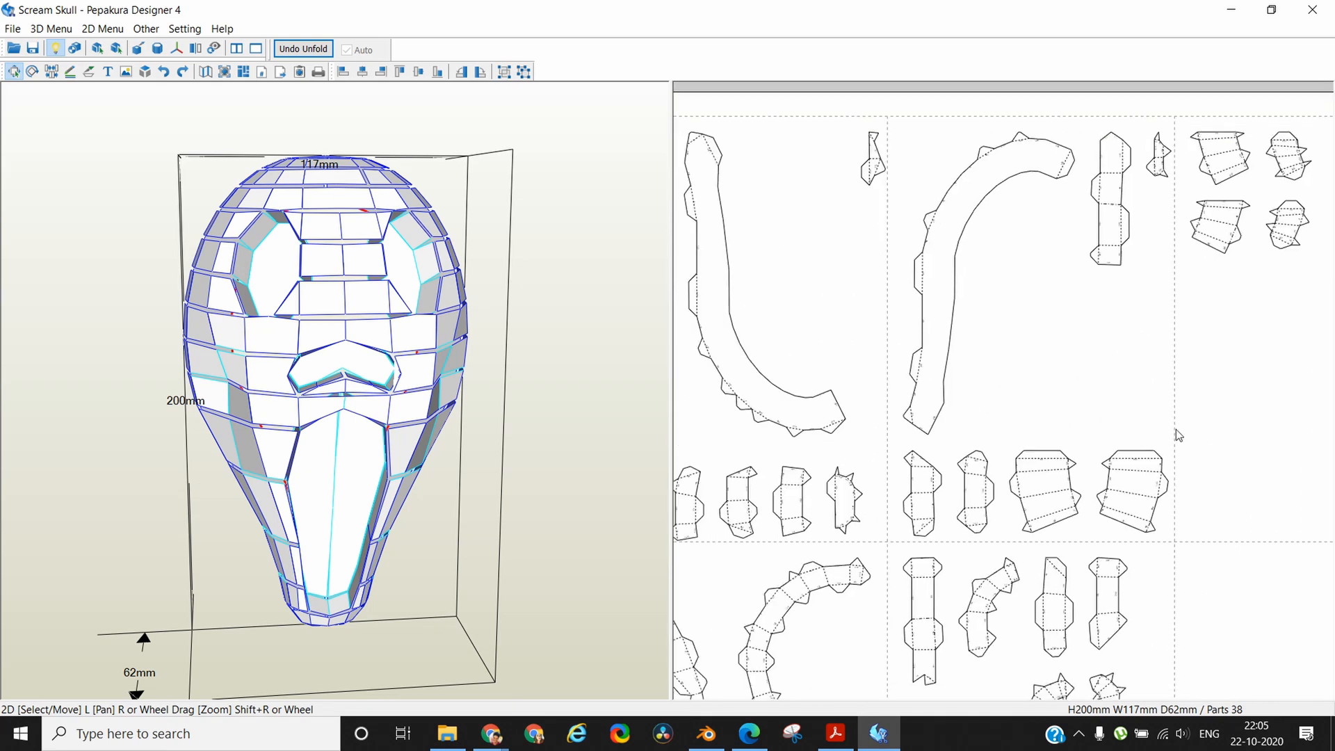
{"action": "middle_click_drag", "start_coordinate": [885, 381], "coordinate": [1162, 249]}
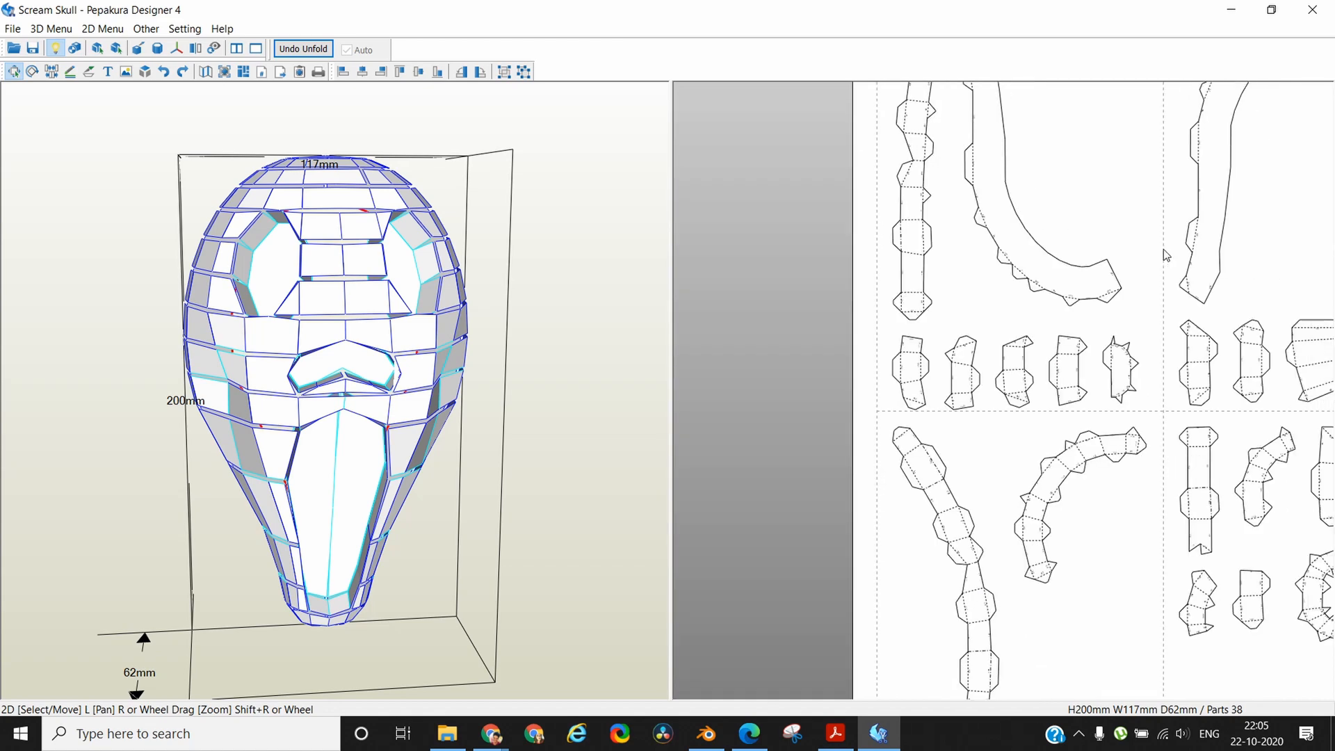
{"action": "middle_click_drag", "start_coordinate": [1255, 577], "coordinate": [1133, 555]}
{"action": "middle_click_drag", "start_coordinate": [1157, 617], "coordinate": [1062, 637]}
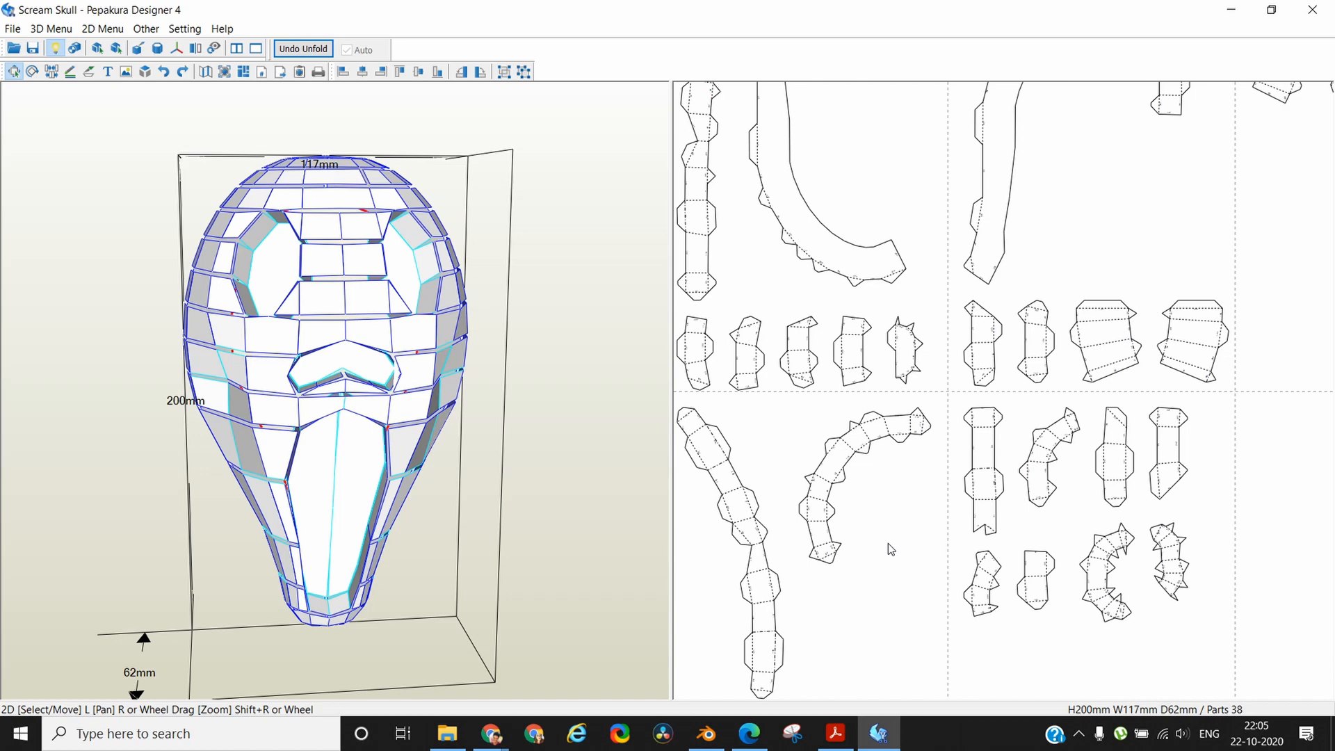
{"action": "scroll", "coordinate": [868, 527], "scroll_direction": "up", "scroll_amount": 6}
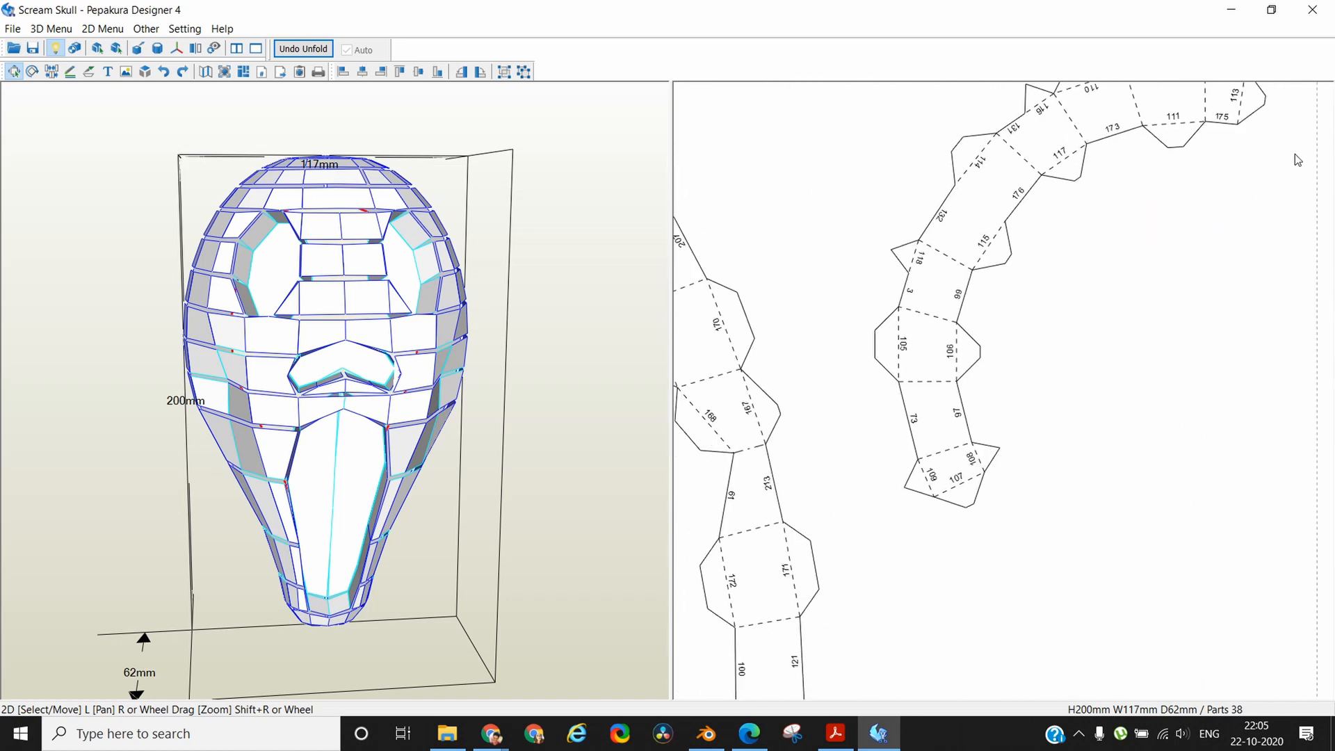
{"action": "scroll", "coordinate": [1070, 518], "scroll_direction": "down", "scroll_amount": 5}
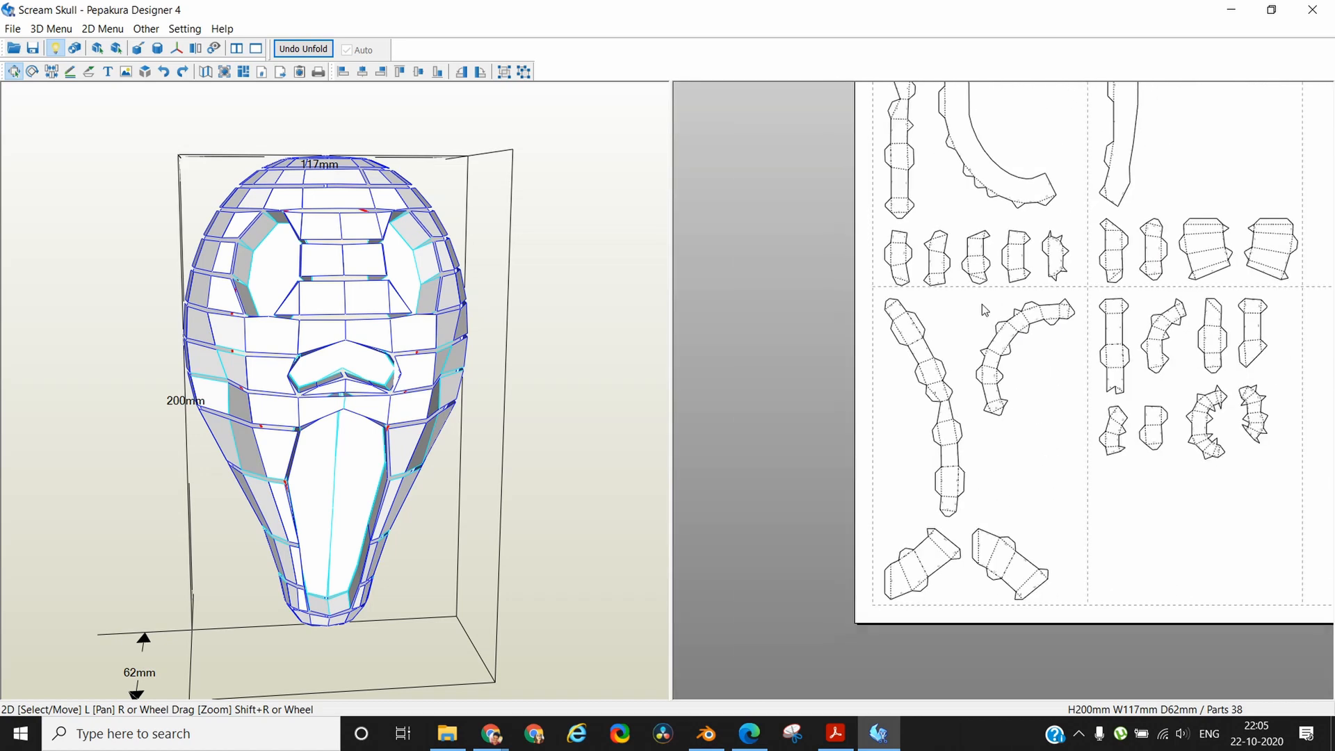
Set the font size of the edge IDs to 10 pt
{"action": "scroll", "coordinate": [811, 641], "scroll_direction": "down", "scroll_amount": 2}
{"action": "scroll", "coordinate": [824, 506], "scroll_direction": "up", "scroll_amount": 6}
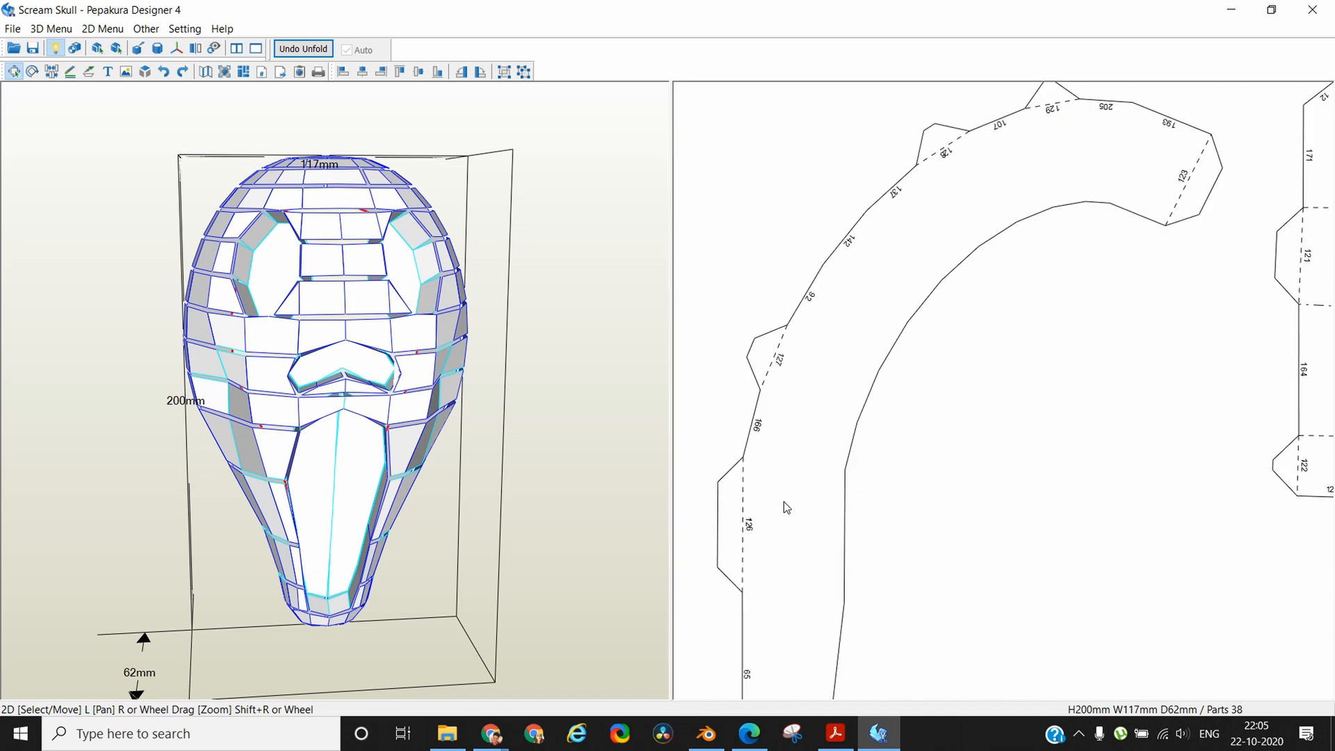
{"action": "left_click", "coordinate": [184, 28]}
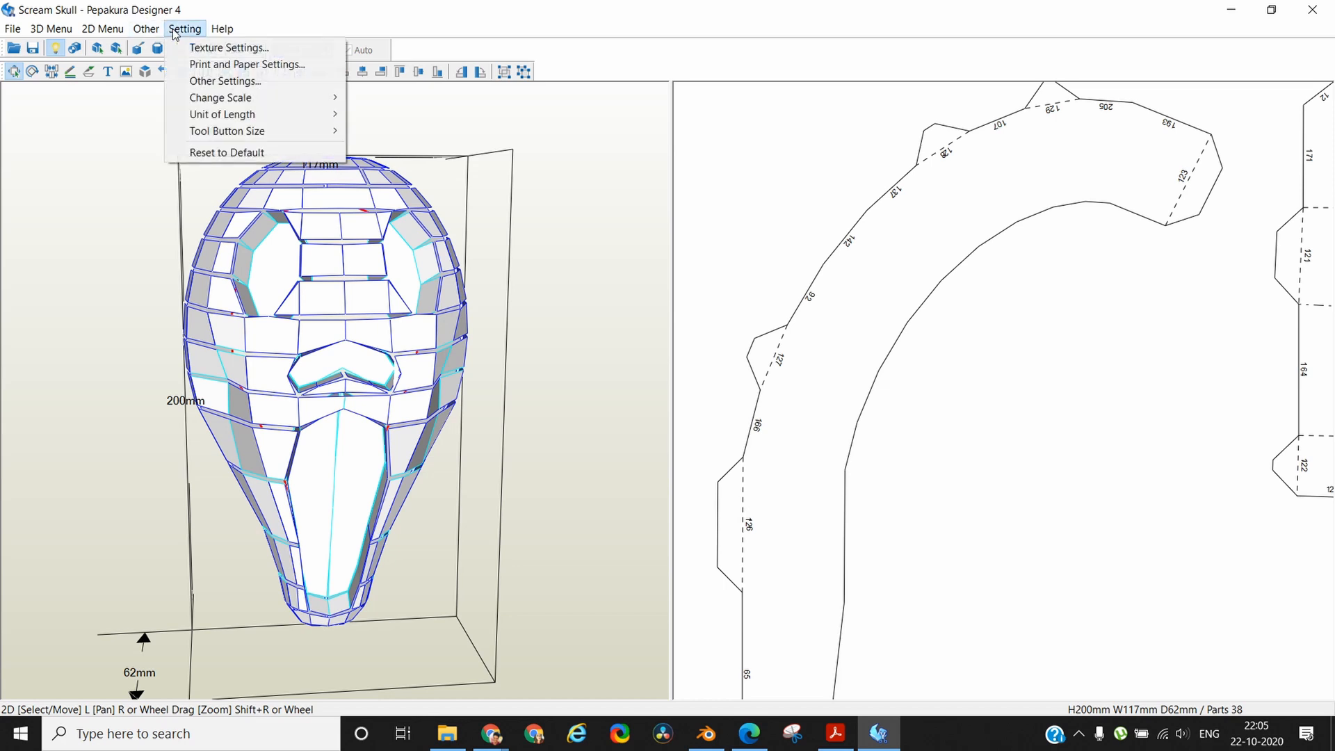
{"action": "left_click", "coordinate": [212, 80]}
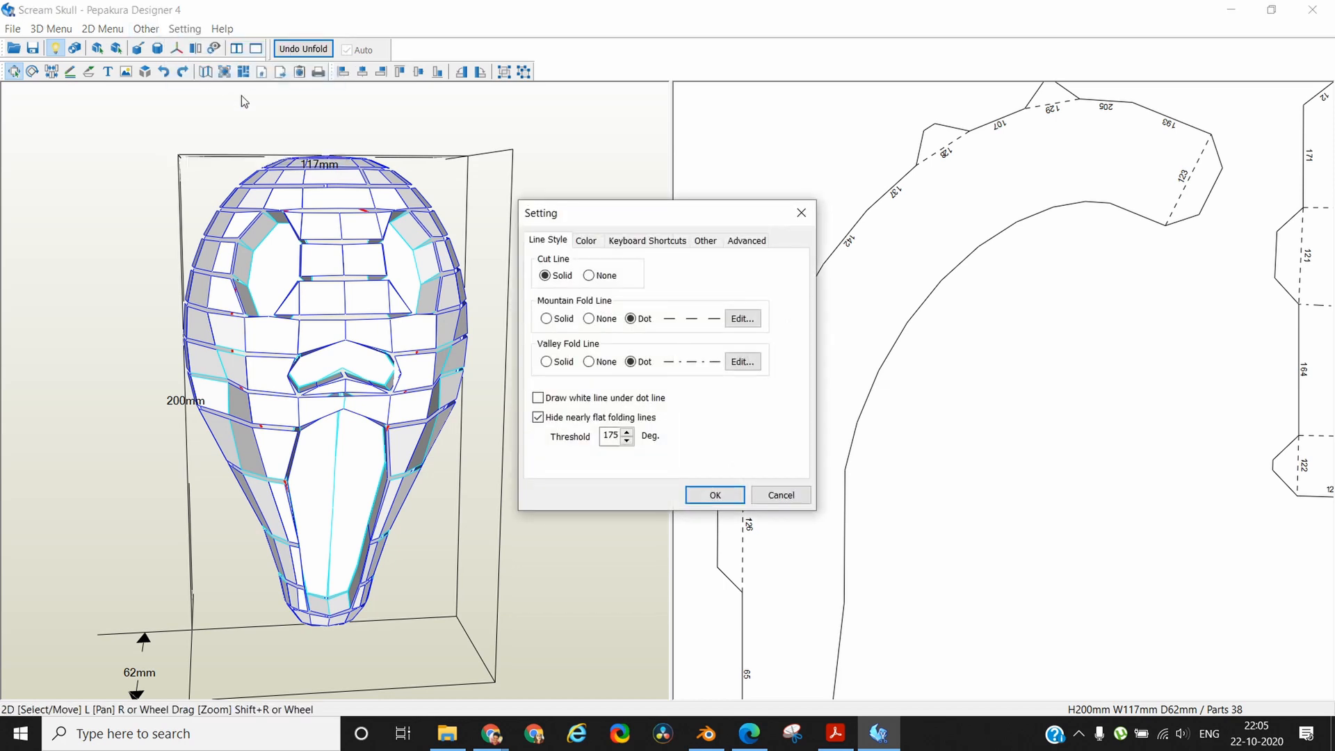
{"action": "left_click", "coordinate": [715, 244]}
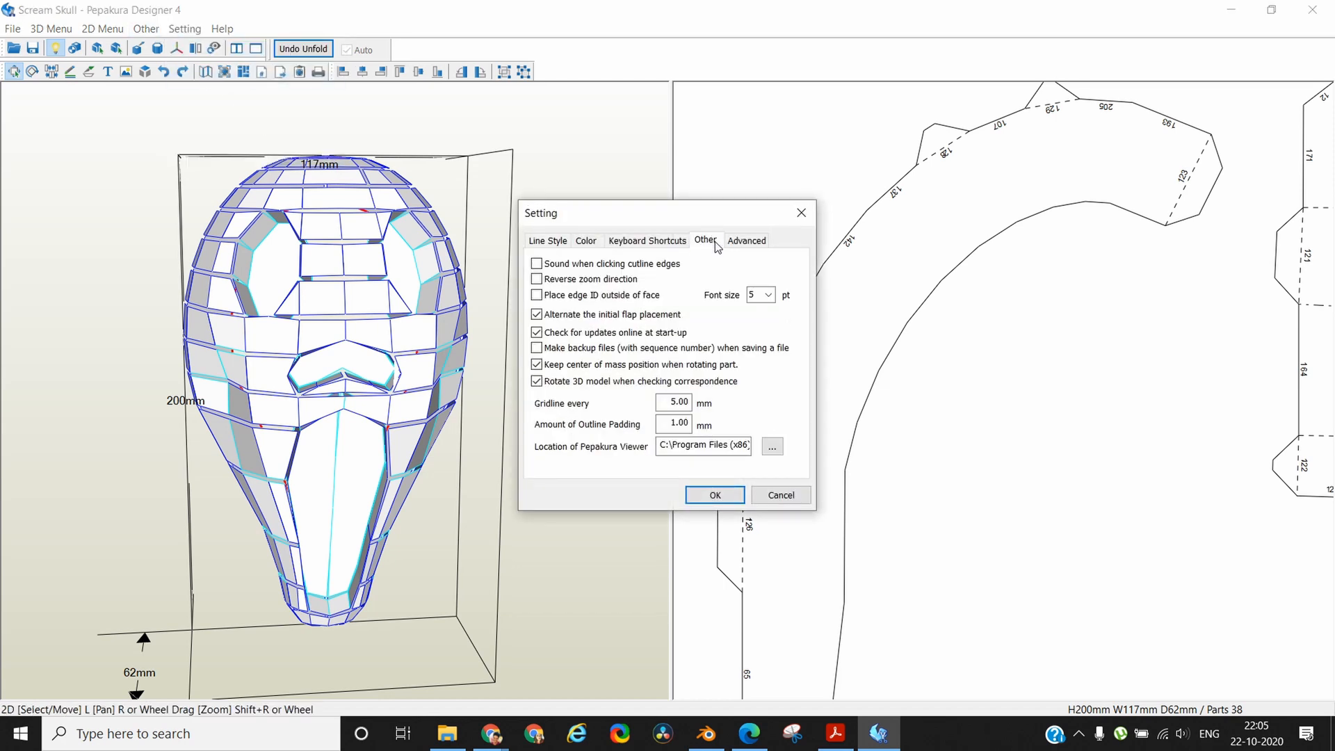
{"action": "left_click", "coordinate": [769, 295]}
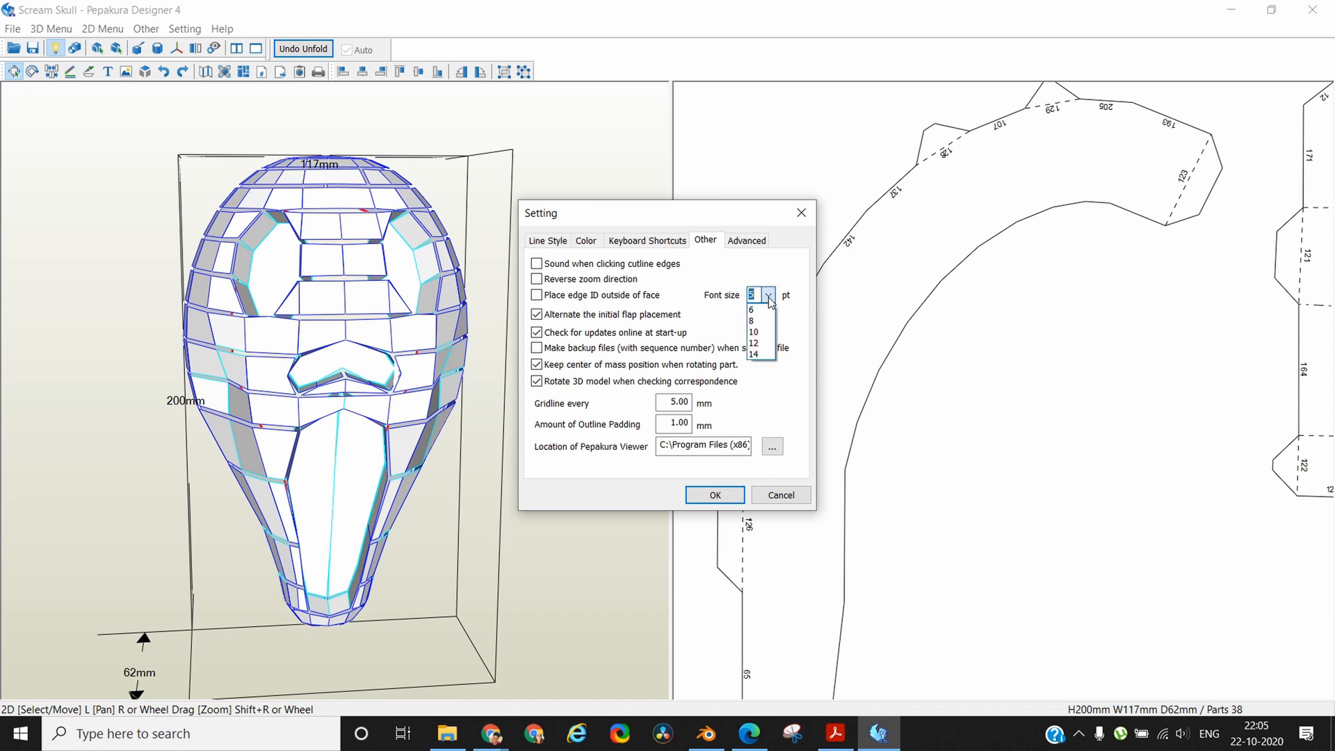
{"action": "left_click", "coordinate": [759, 340]}
{"action": "left_click", "coordinate": [723, 501]}
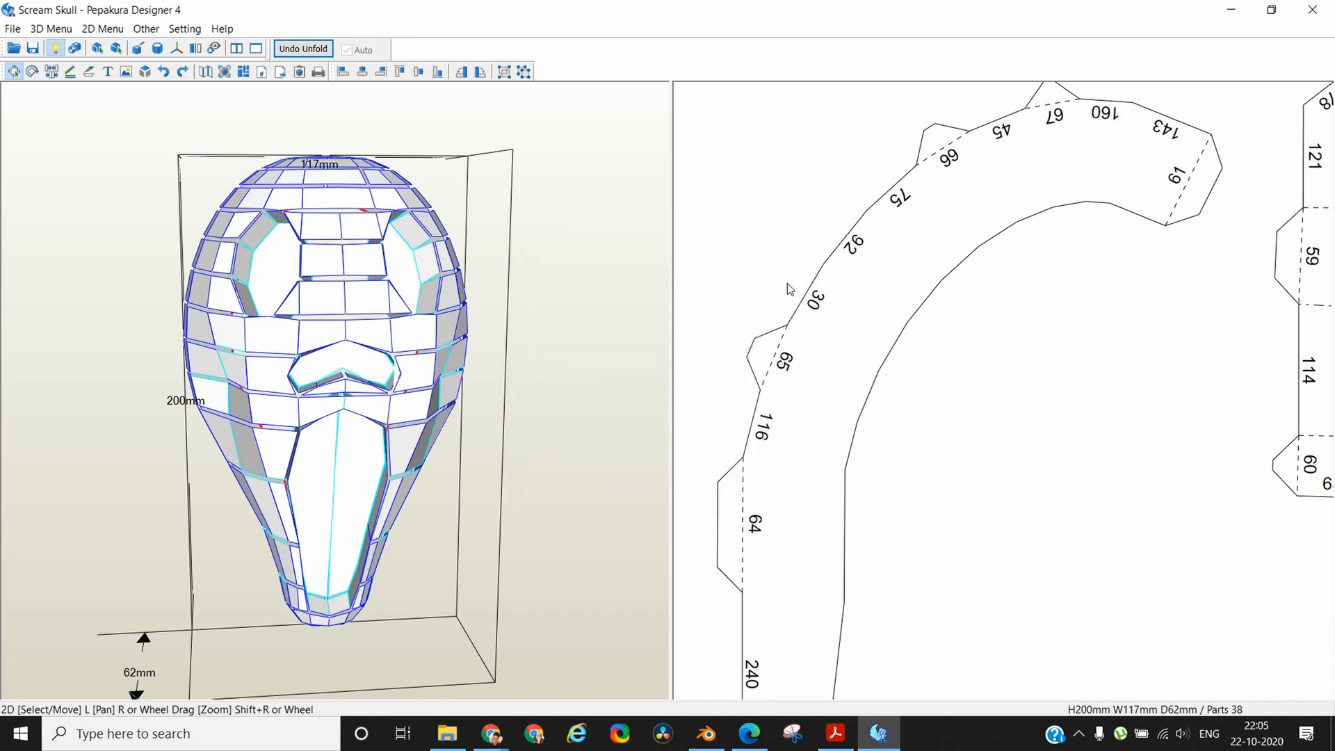
Inspect the edge IDs on the small parts, then set their font size to 5 pt
{"action": "scroll", "coordinate": [1105, 573], "scroll_direction": "down", "scroll_amount": 5}
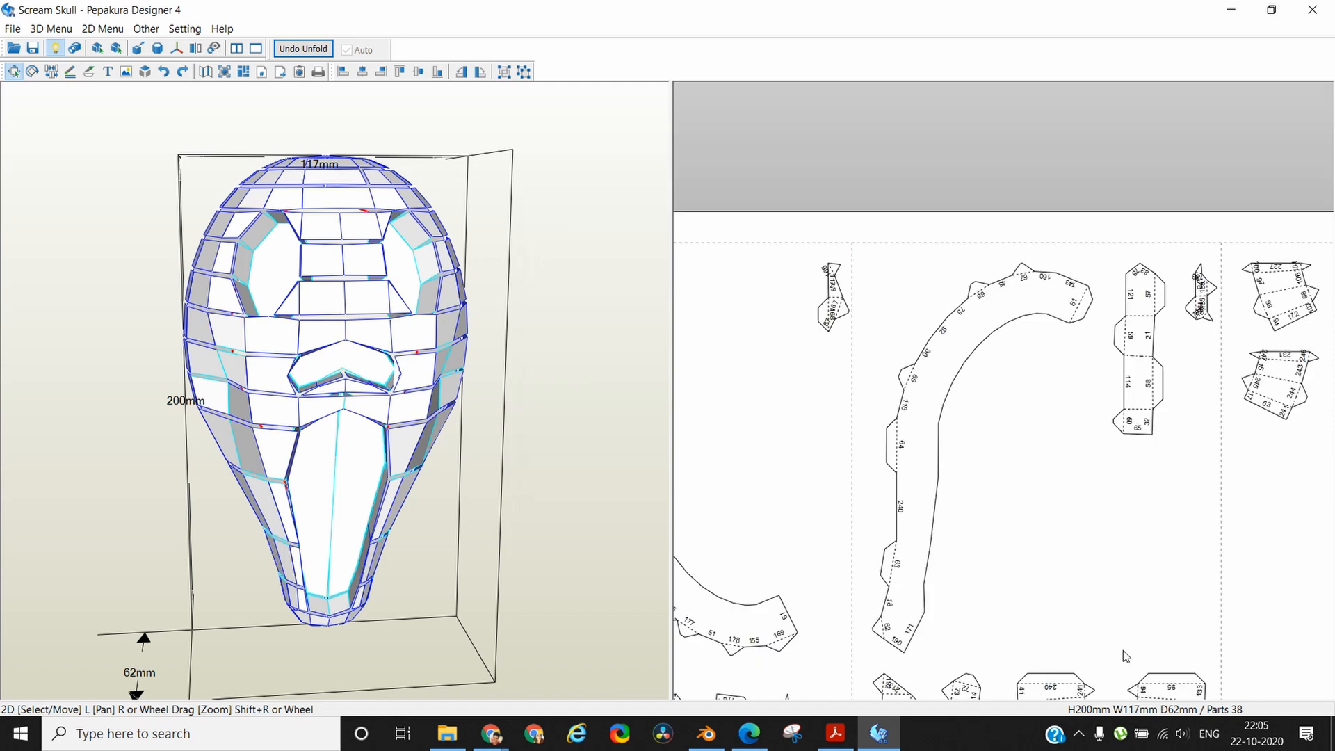
{"action": "scroll", "coordinate": [932, 468], "scroll_direction": "up", "scroll_amount": 5}
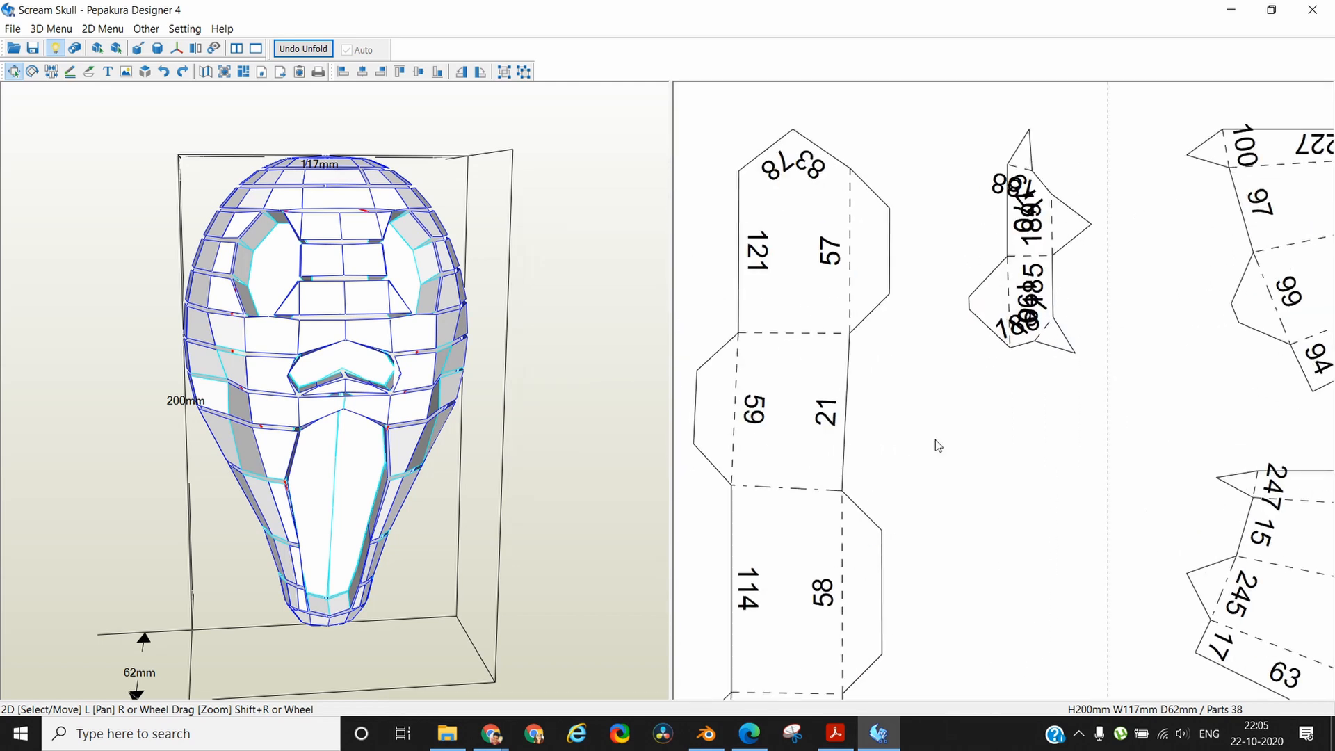
{"action": "left_click_drag", "start_coordinate": [1102, 462], "coordinate": [1057, 557]}
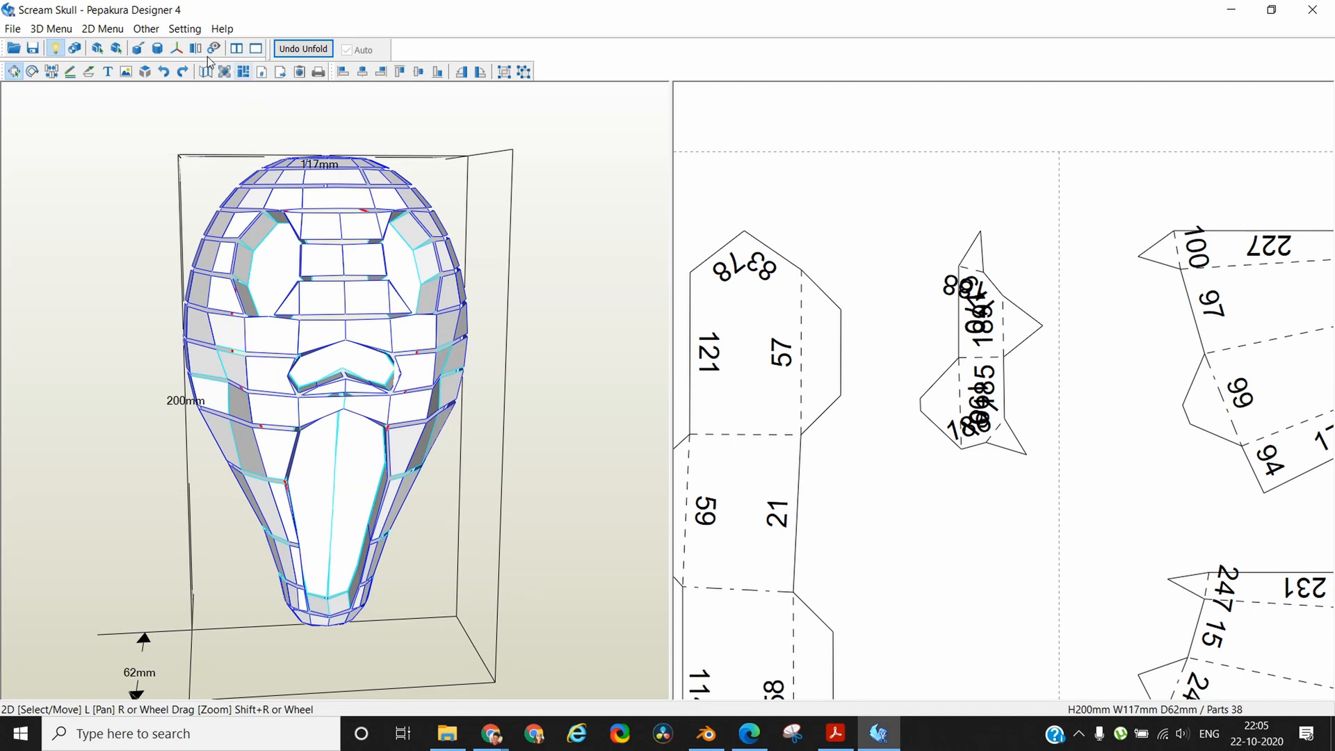
{"action": "left_click", "coordinate": [185, 28]}
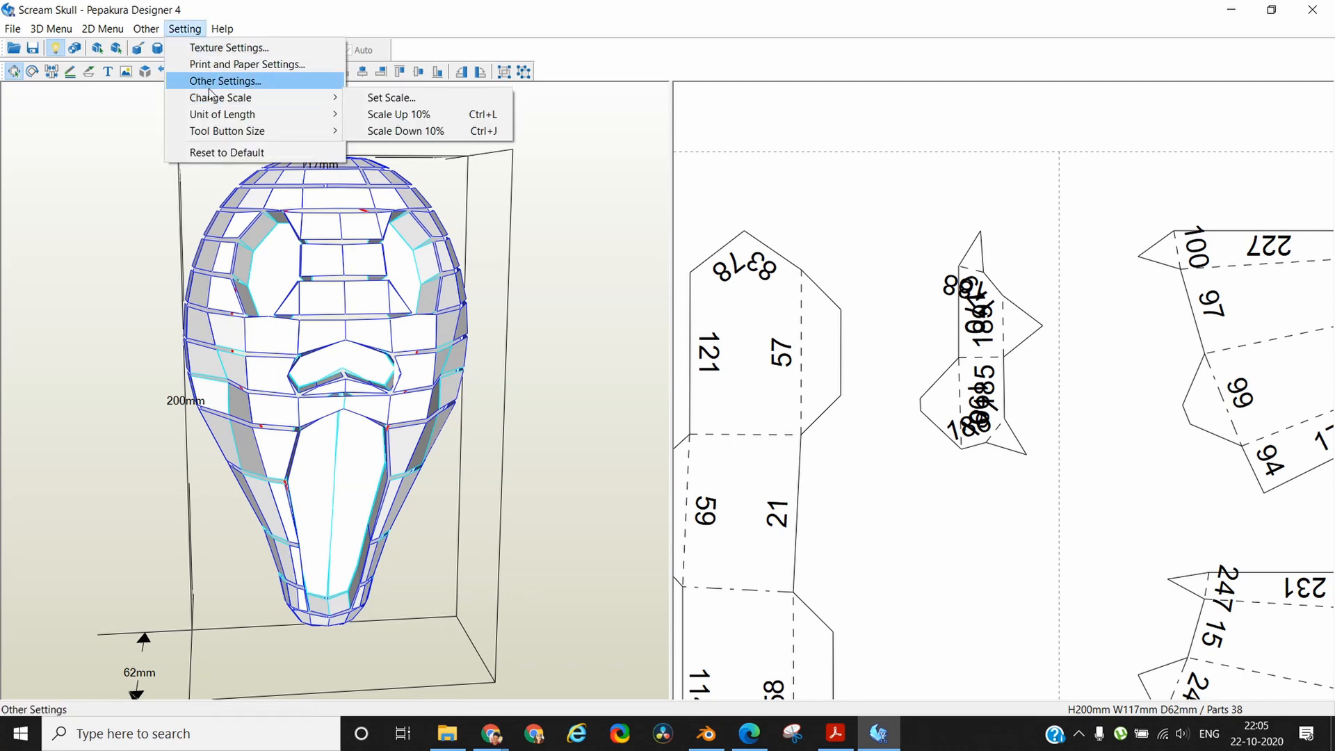
{"action": "left_click", "coordinate": [214, 81]}
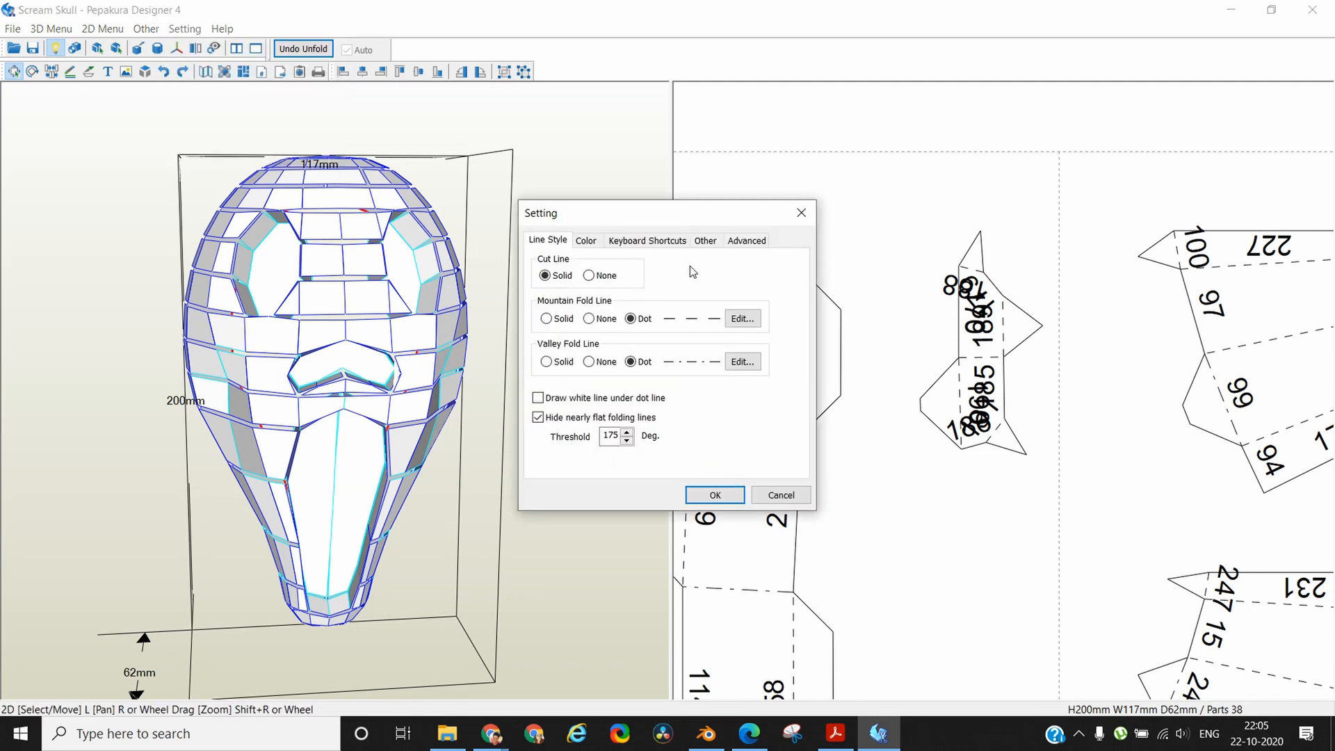
{"action": "left_click", "coordinate": [707, 241]}
{"action": "left_click", "coordinate": [767, 294]}
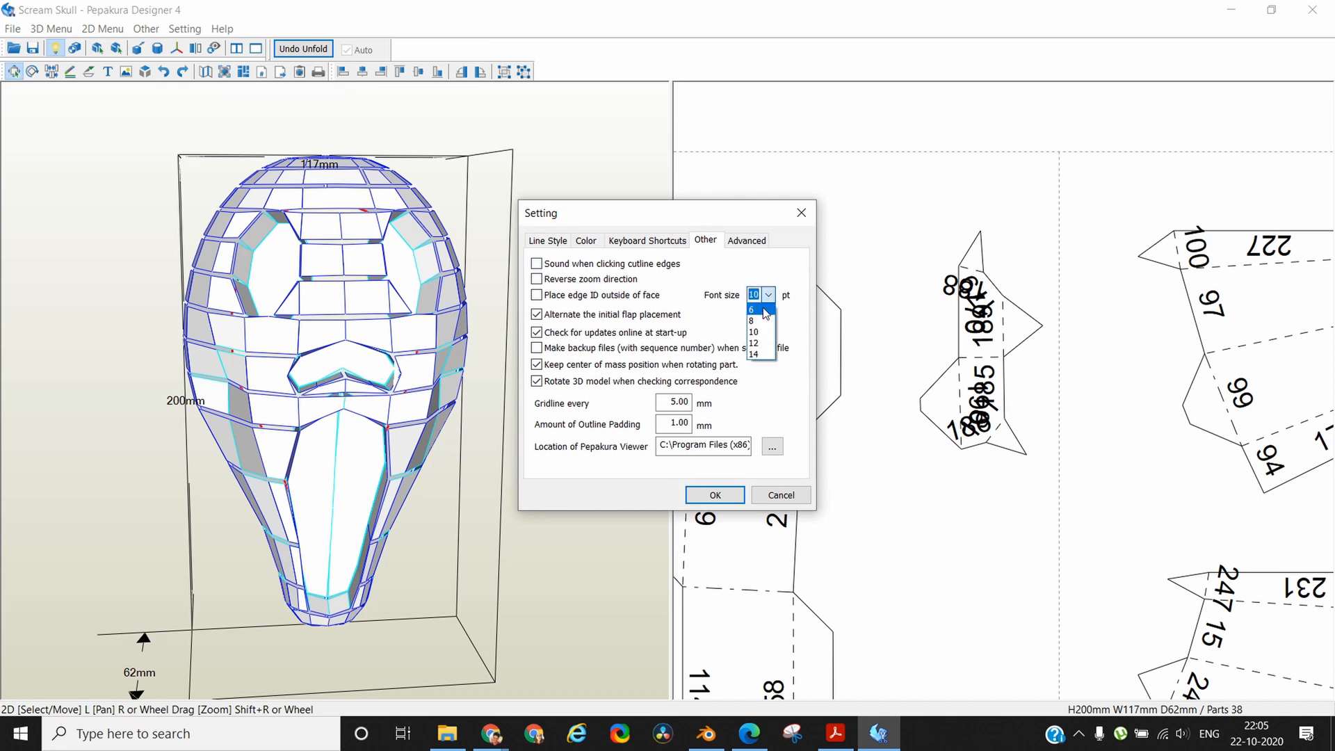
{"action": "type", "text": "5"}
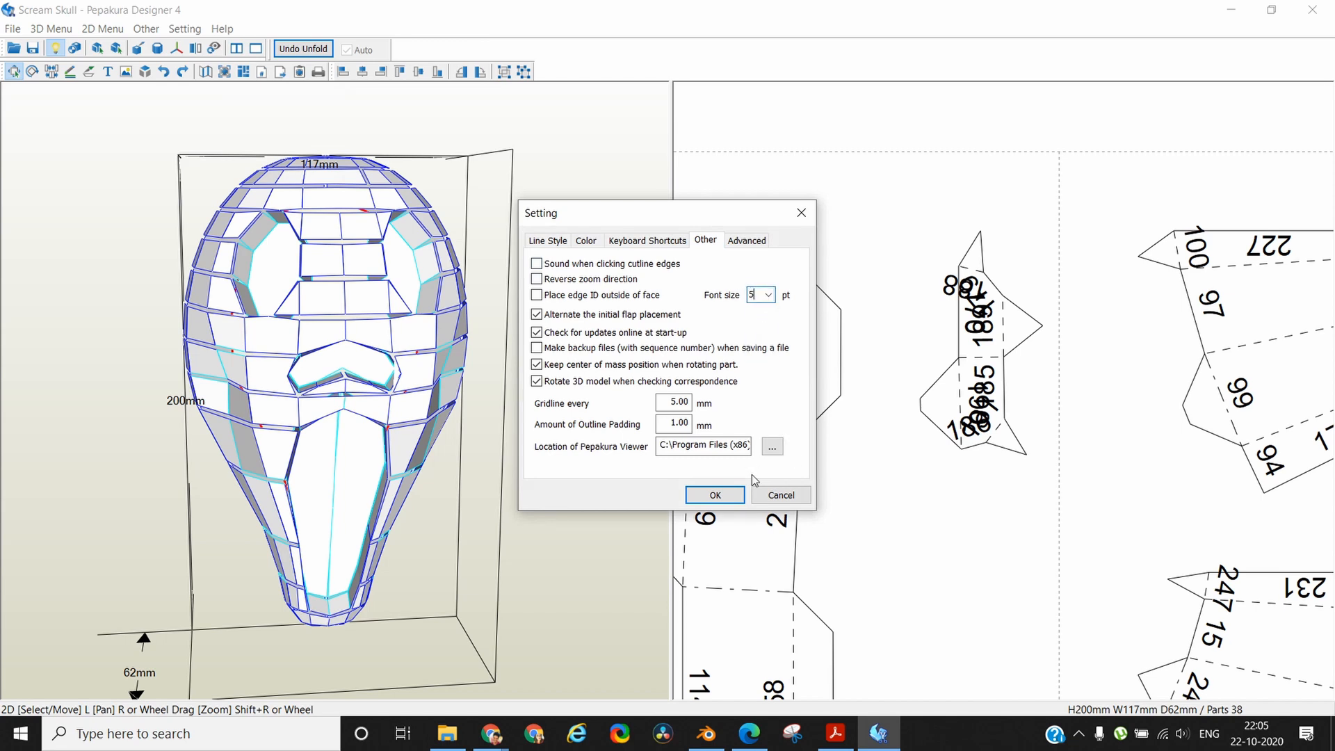
{"action": "left_click", "coordinate": [715, 495]}
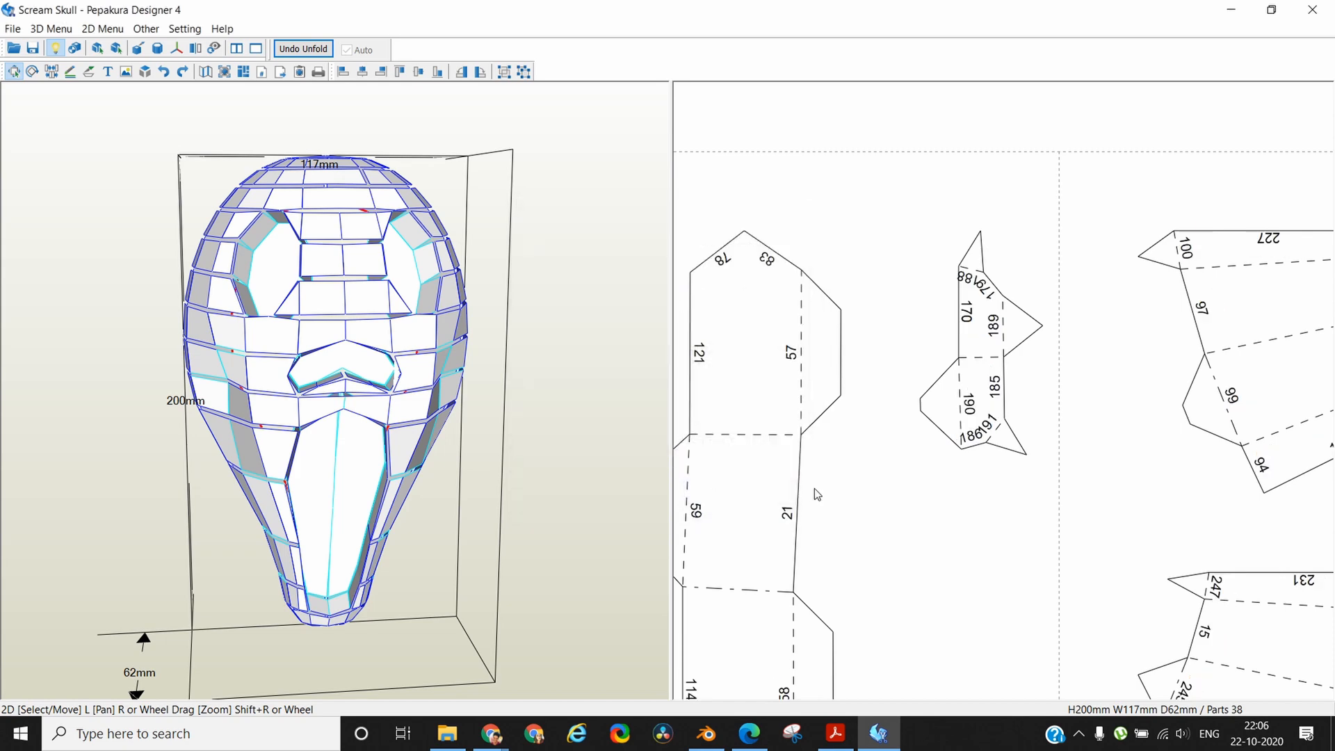
Review the edge IDs across the first pages of the layout and turn the skull to view its crown
{"action": "scroll", "coordinate": [823, 552], "scroll_direction": "down", "scroll_amount": 2}
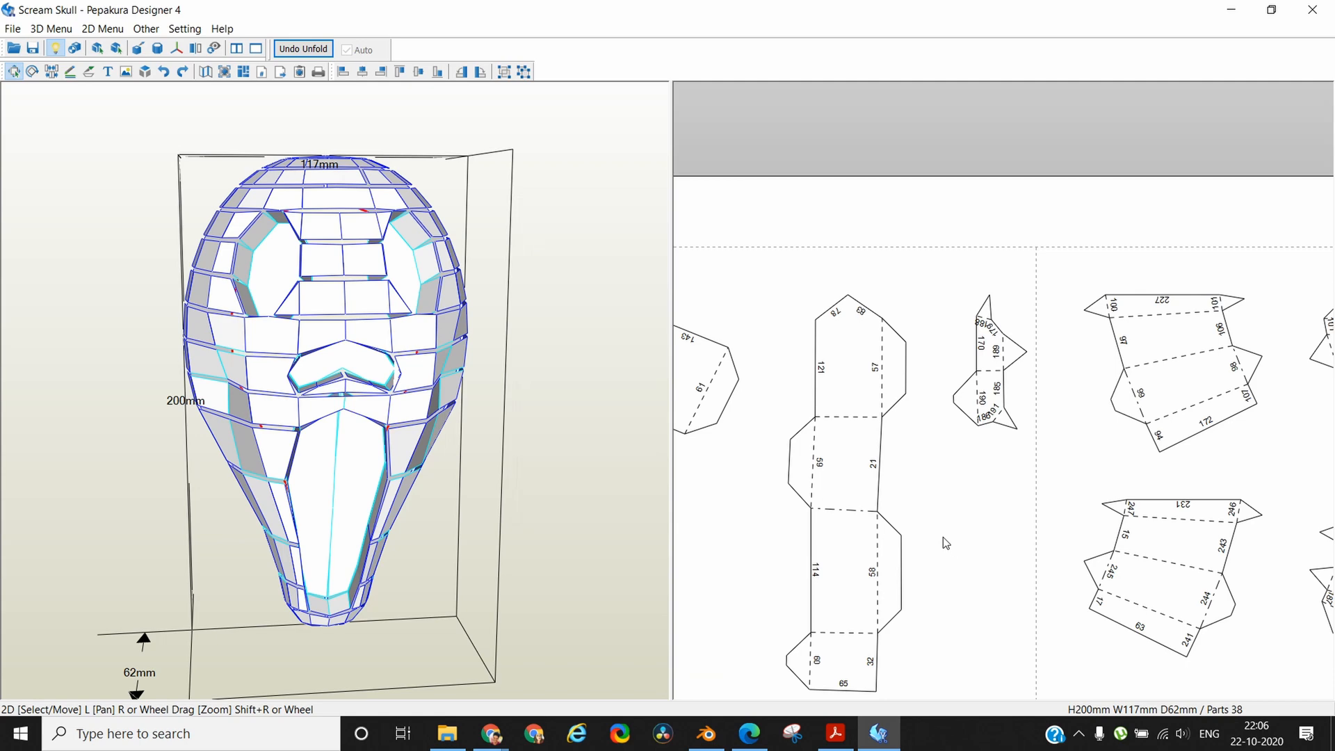
{"action": "right_click_drag", "start_coordinate": [945, 540], "coordinate": [1245, 370]}
{"action": "scroll", "coordinate": [1116, 411], "scroll_direction": "down", "scroll_amount": 3}
{"action": "scroll", "coordinate": [1108, 400], "scroll_direction": "up", "scroll_amount": 1}
{"action": "middle_click_drag", "start_coordinate": [1015, 529], "coordinate": [1248, 394]}
{"action": "left_click_drag", "start_coordinate": [572, 425], "coordinate": [542, 474]}
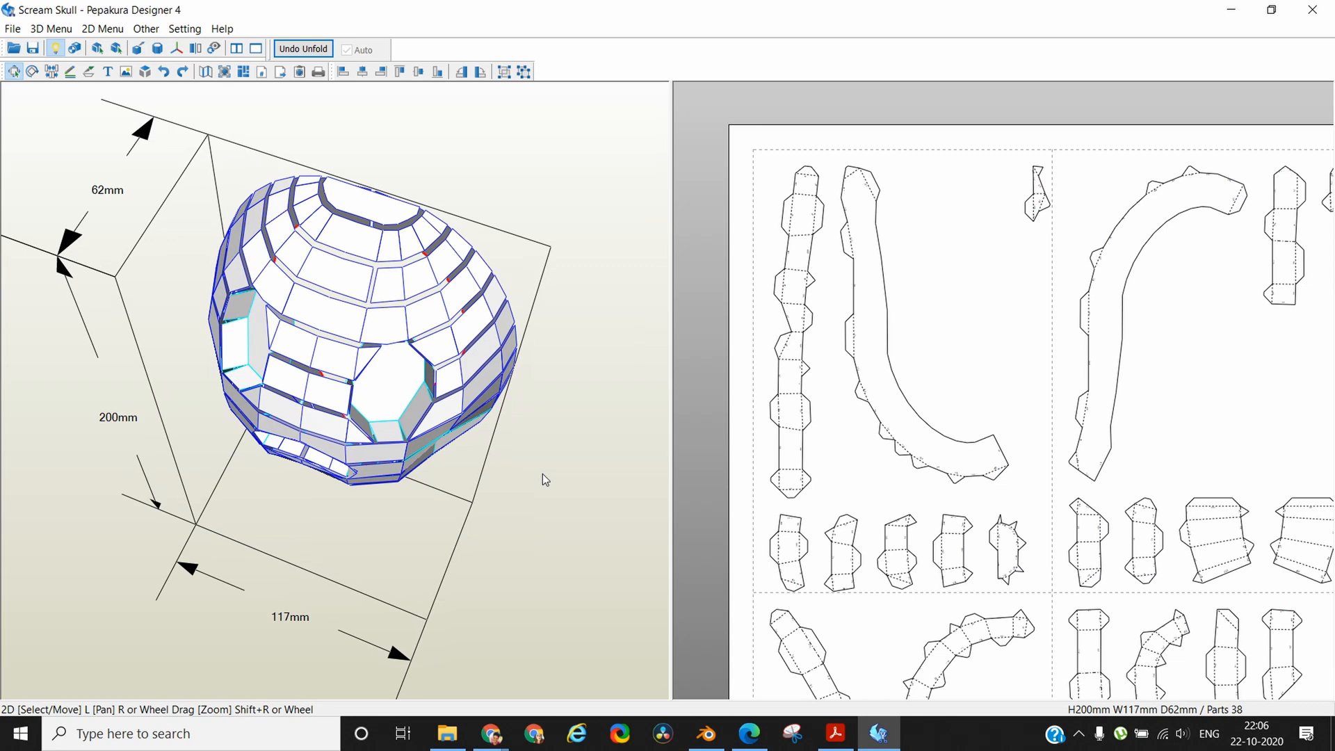
{"action": "left_click_drag", "start_coordinate": [542, 475], "coordinate": [541, 475]}
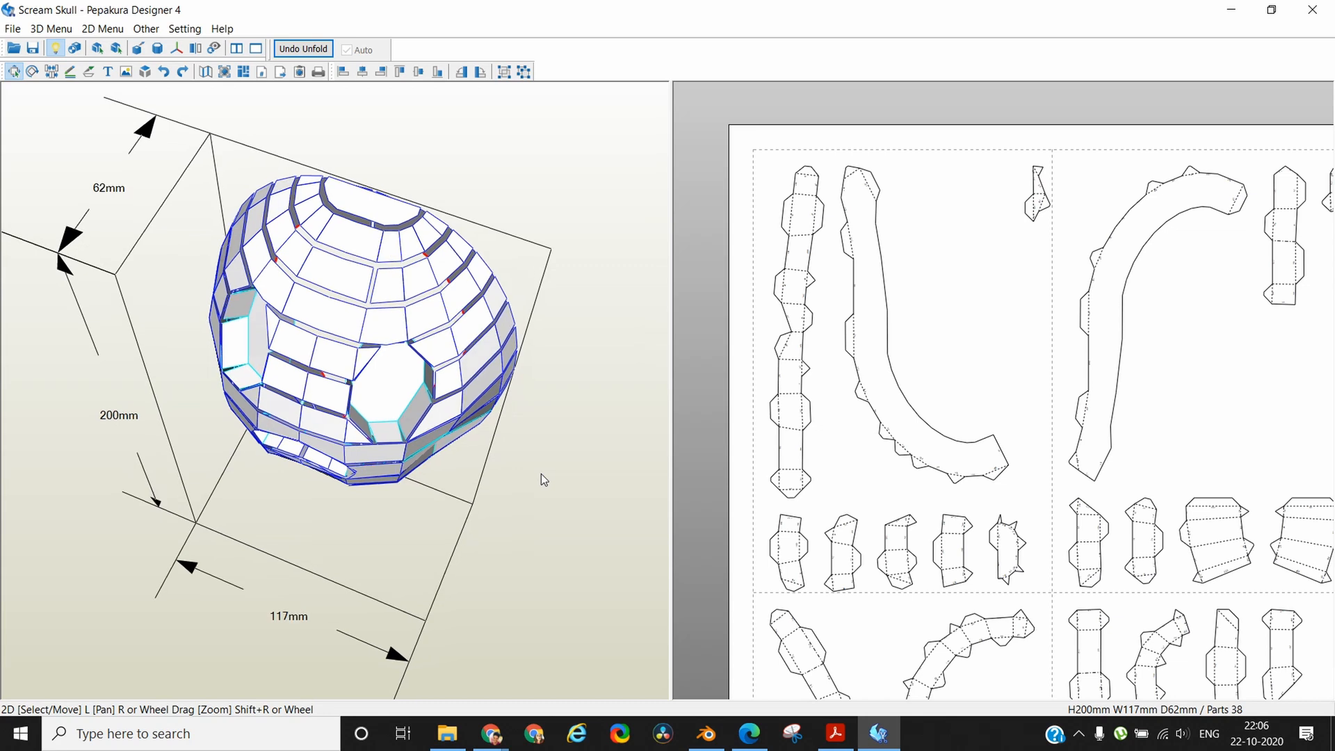
{"action": "left_click_drag", "start_coordinate": [541, 473], "coordinate": [385, 267]}
{"action": "left_click_drag", "start_coordinate": [543, 426], "coordinate": [342, 266]}
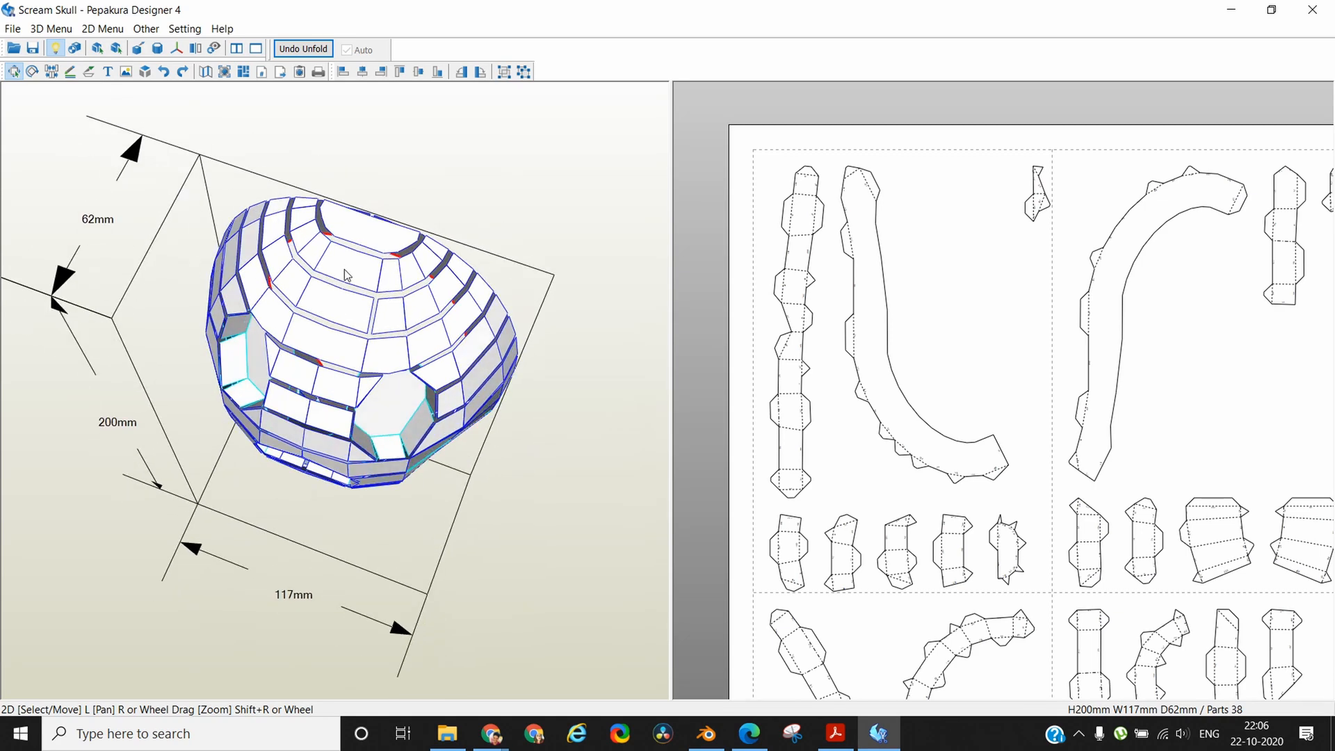
Select the skull's crown part and the bands around it one after another to locate their unfolded pieces
{"action": "left_click", "coordinate": [369, 240]}
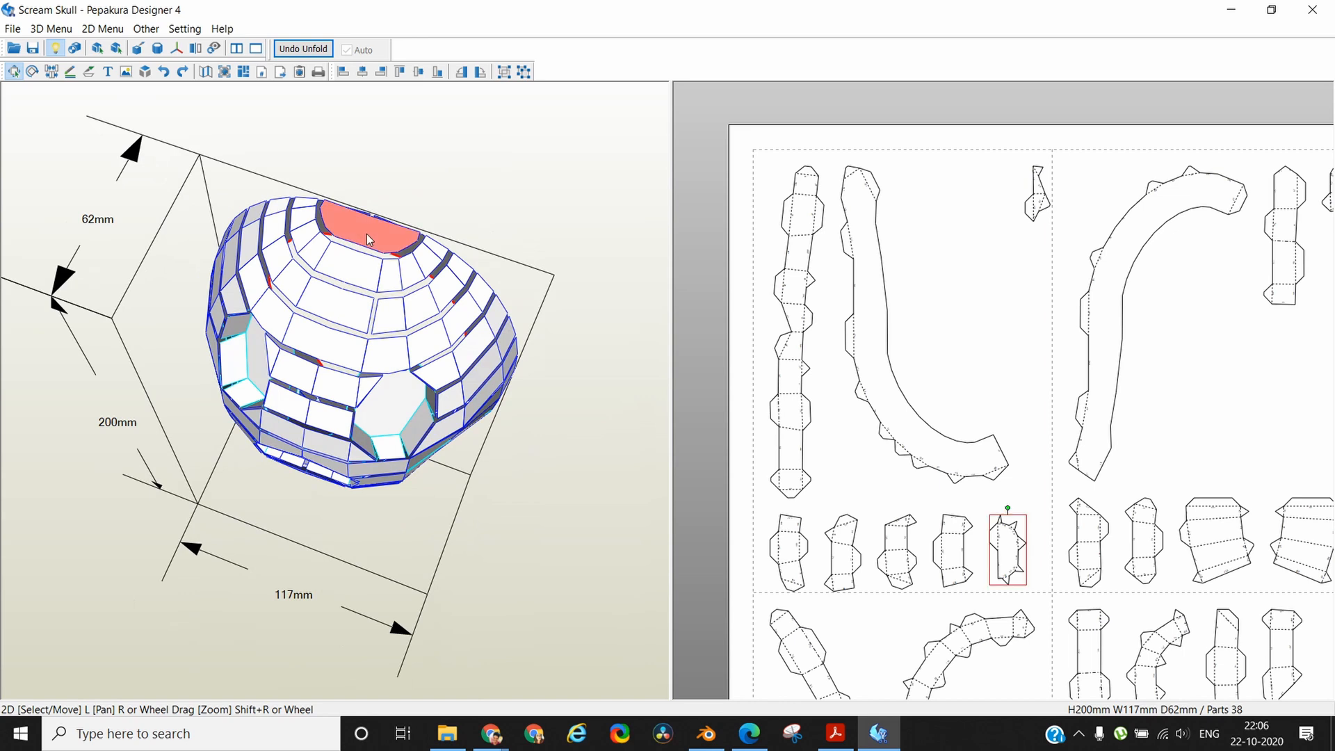
{"action": "left_click", "coordinate": [365, 271]}
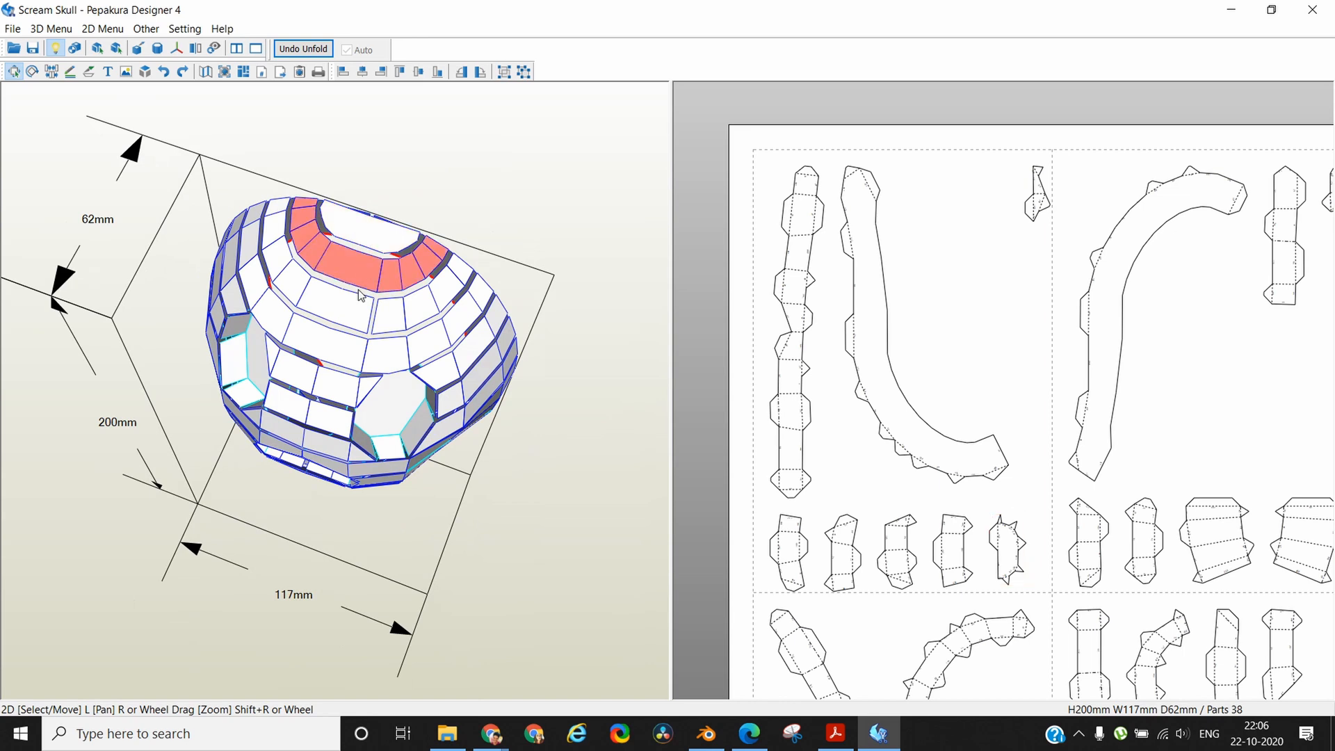
{"action": "left_click", "coordinate": [354, 319]}
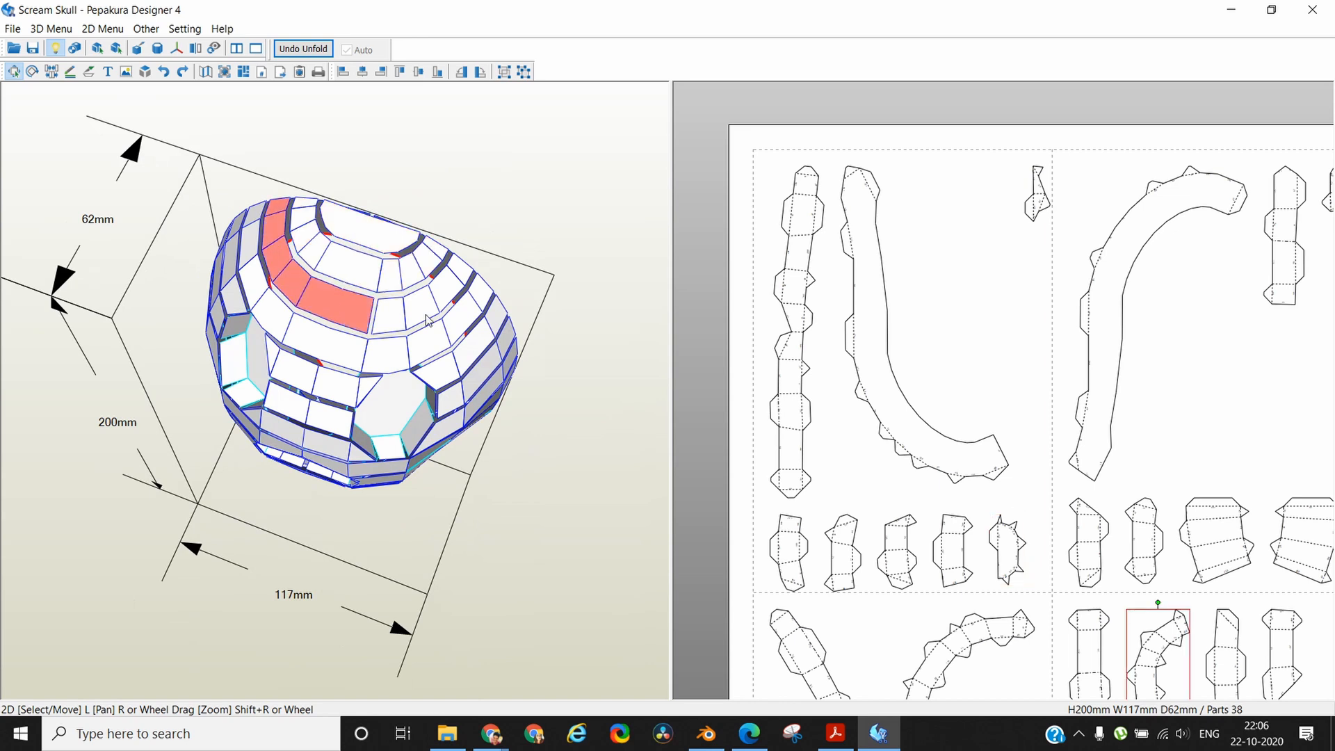
{"action": "left_click", "coordinate": [426, 320]}
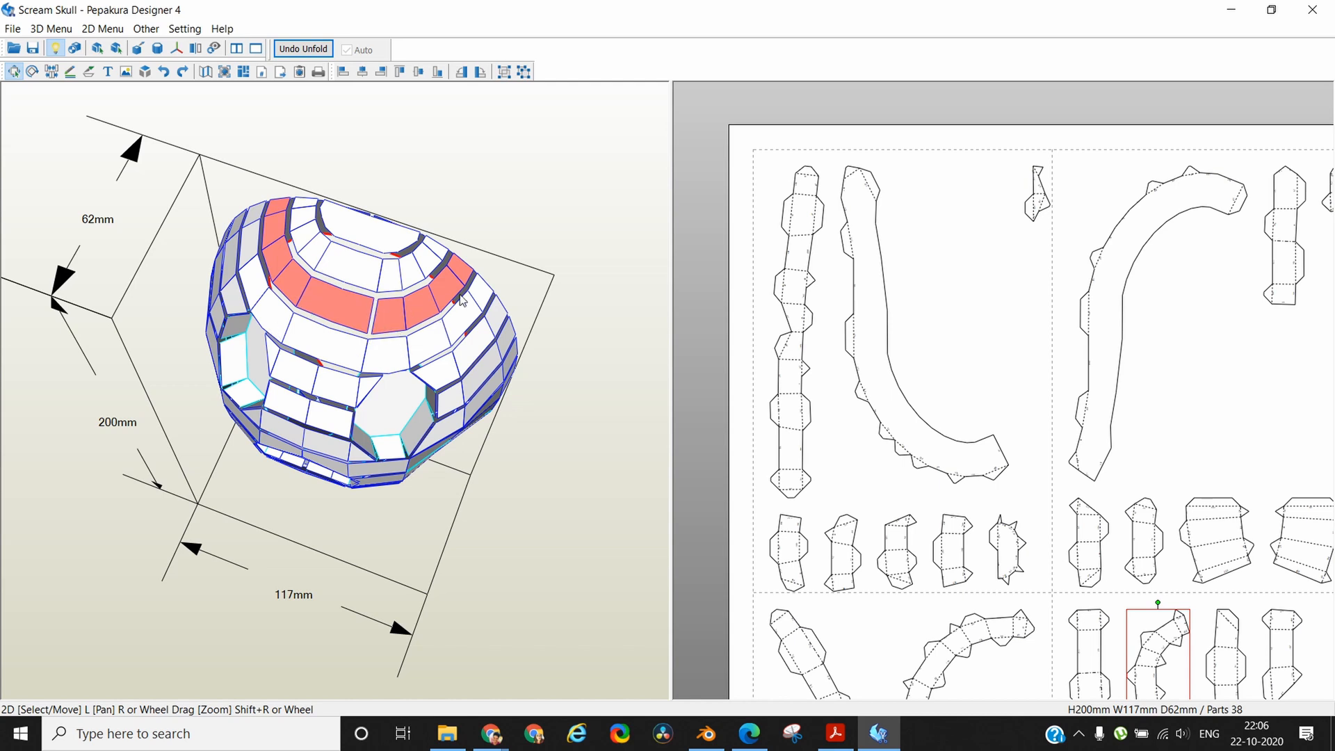
{"action": "left_click", "coordinate": [315, 338]}
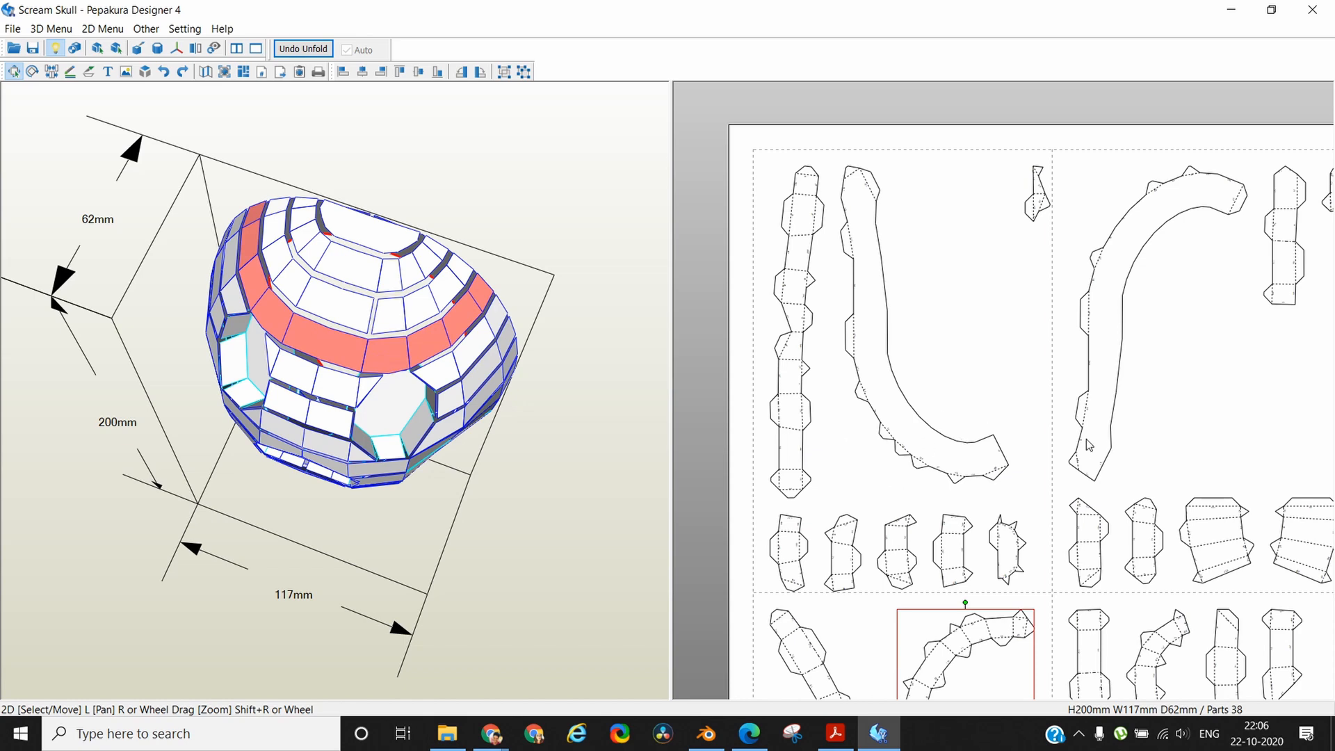
Clear the first page by moving its group of parts to the empty third page of the lower row
{"action": "scroll", "coordinate": [1084, 431], "scroll_direction": "down", "scroll_amount": 1}
{"action": "scroll", "coordinate": [1081, 425], "scroll_direction": "down", "scroll_amount": 4}
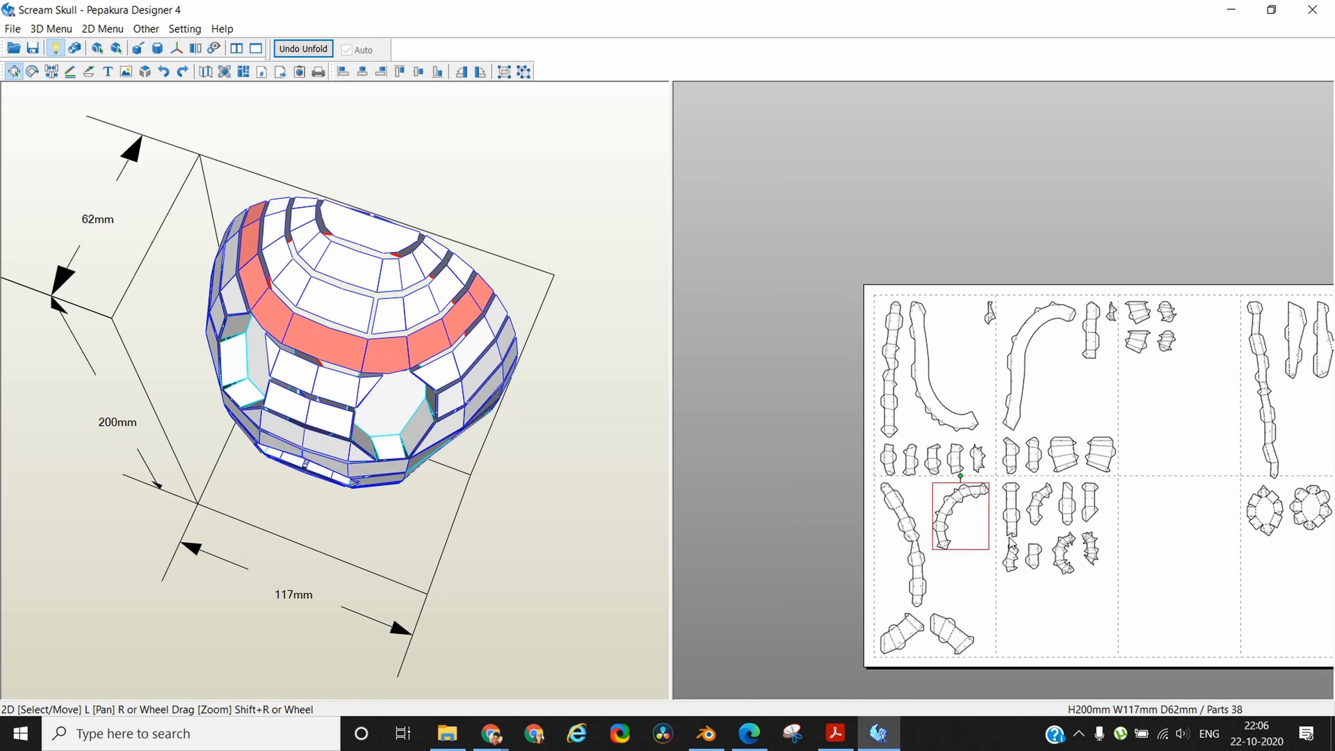
{"action": "left_click_drag", "start_coordinate": [832, 423], "coordinate": [977, 477]}
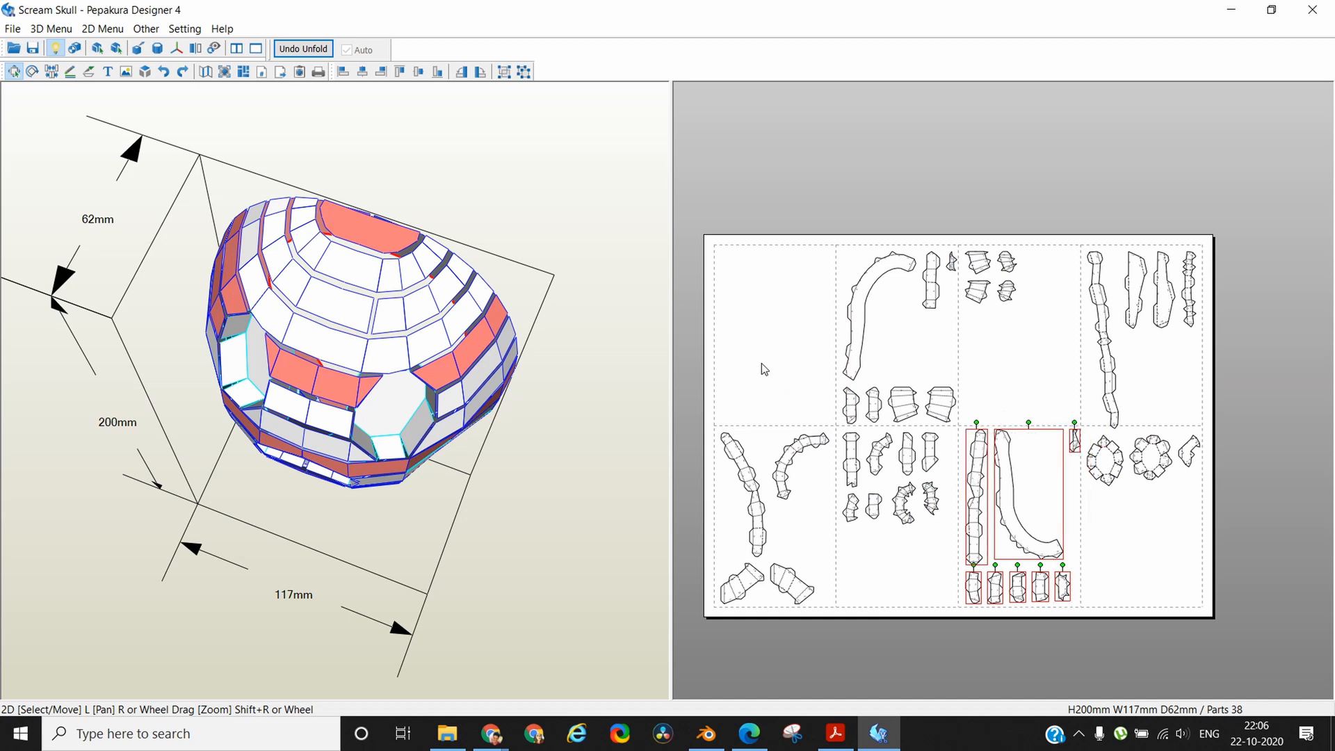
{"action": "left_click", "coordinate": [480, 218]}
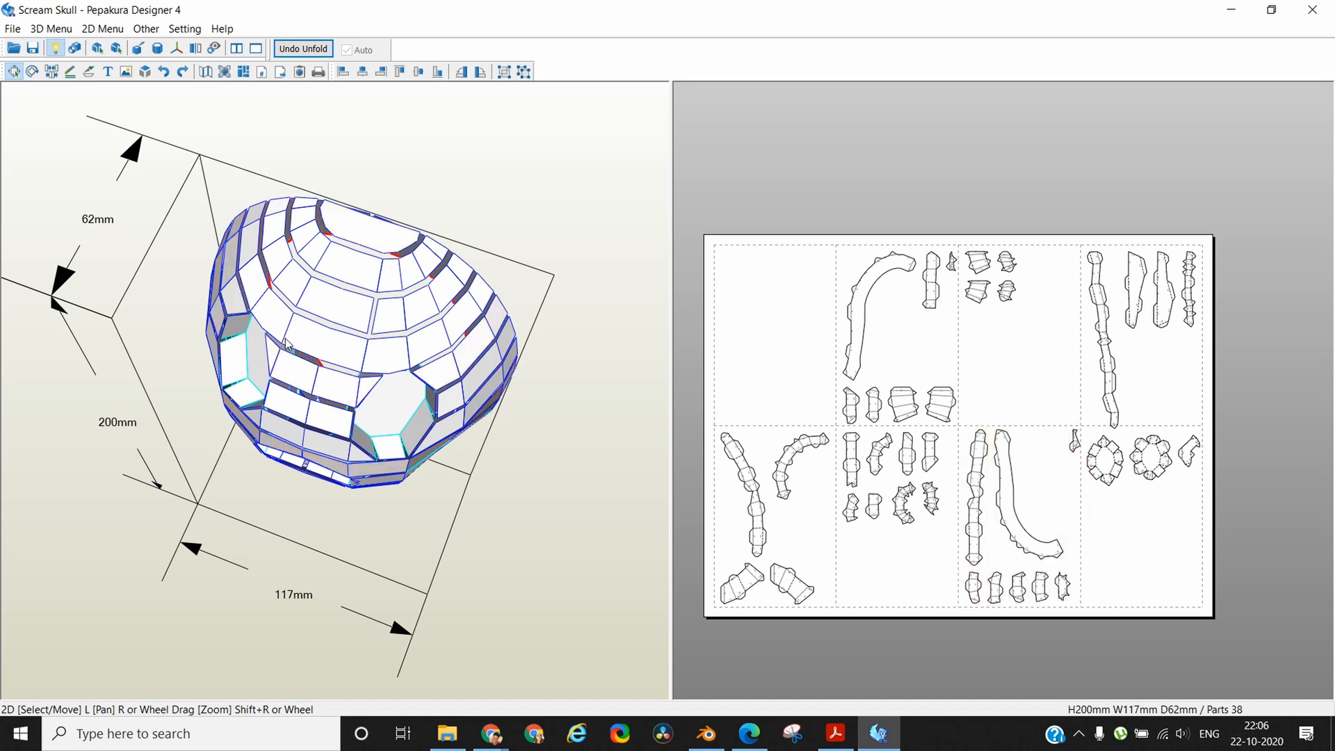
Match the long curved rim part, a wide fan-shaped part and the band beside the nose between the layout and the model
{"action": "left_click", "coordinate": [861, 313]}
{"action": "left_click_drag", "start_coordinate": [616, 411], "coordinate": [484, 382]}
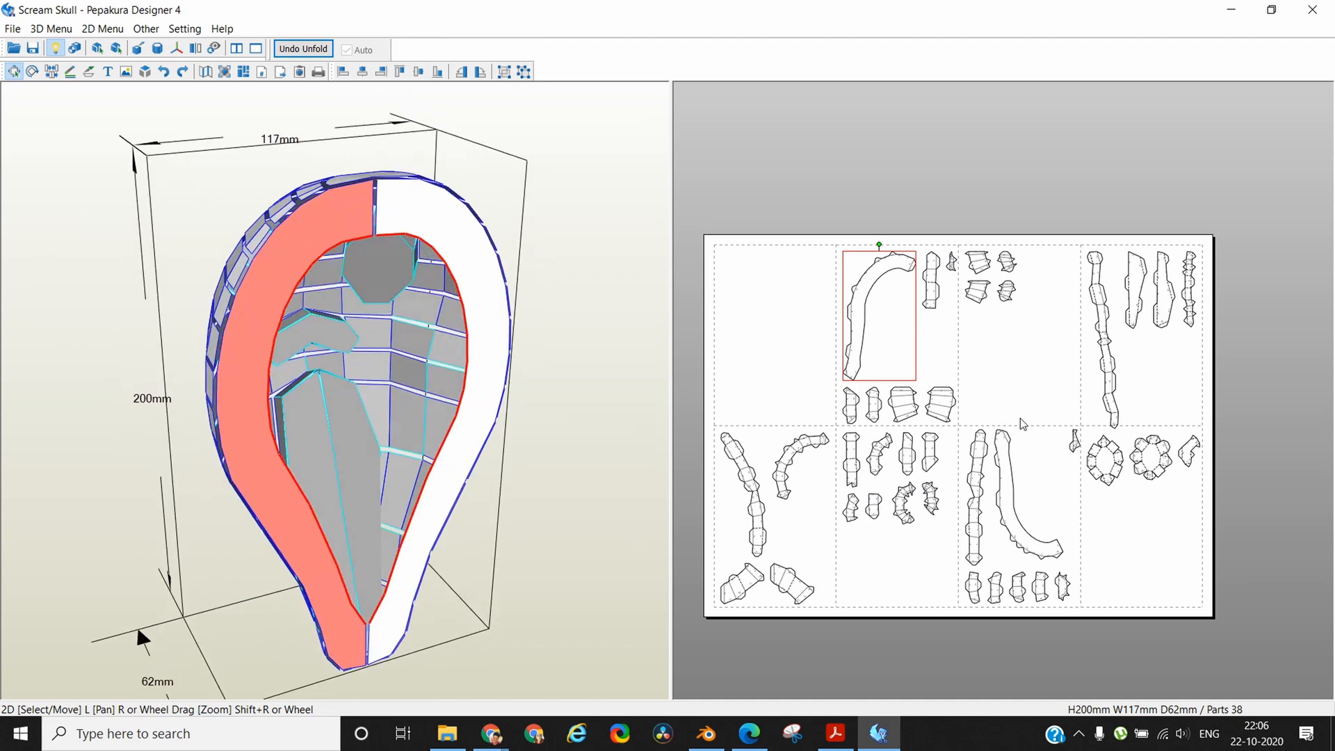
{"action": "left_click", "coordinate": [905, 402]}
{"action": "left_click_drag", "start_coordinate": [605, 549], "coordinate": [661, 512]}
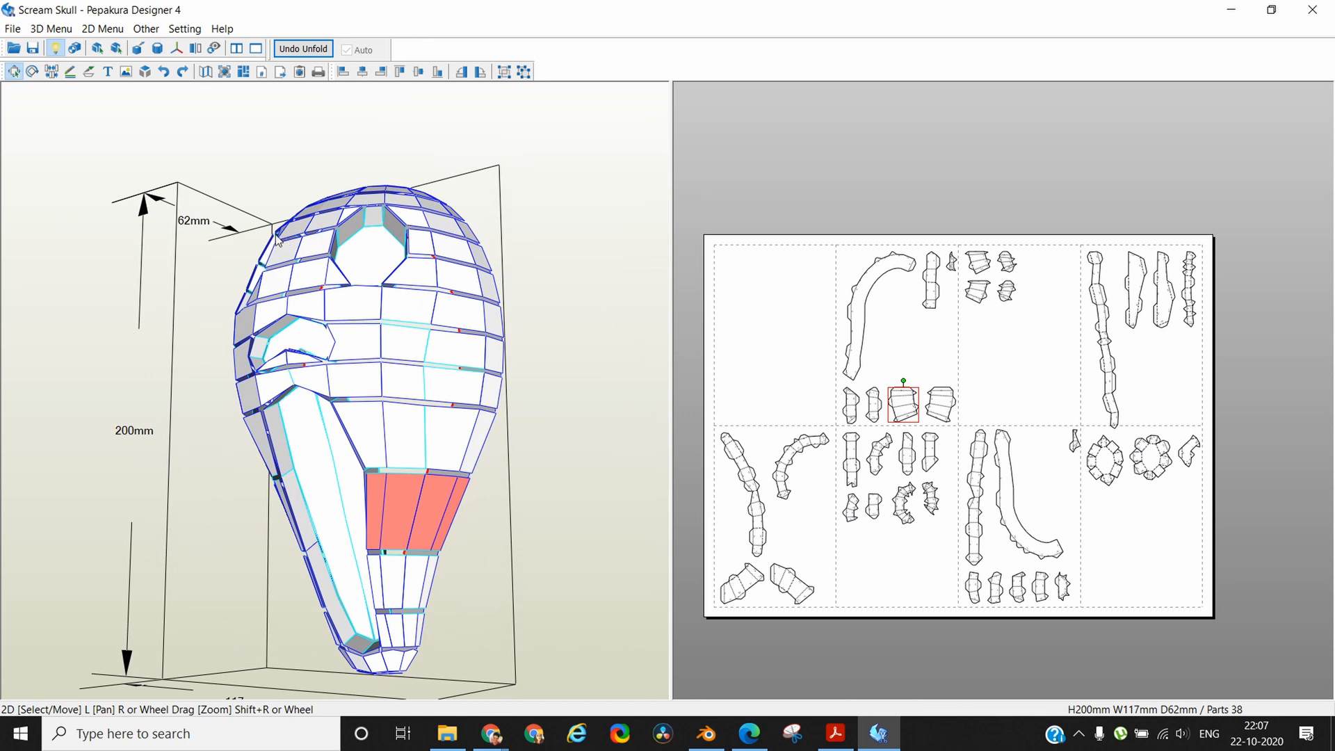
{"action": "left_click", "coordinate": [390, 345]}
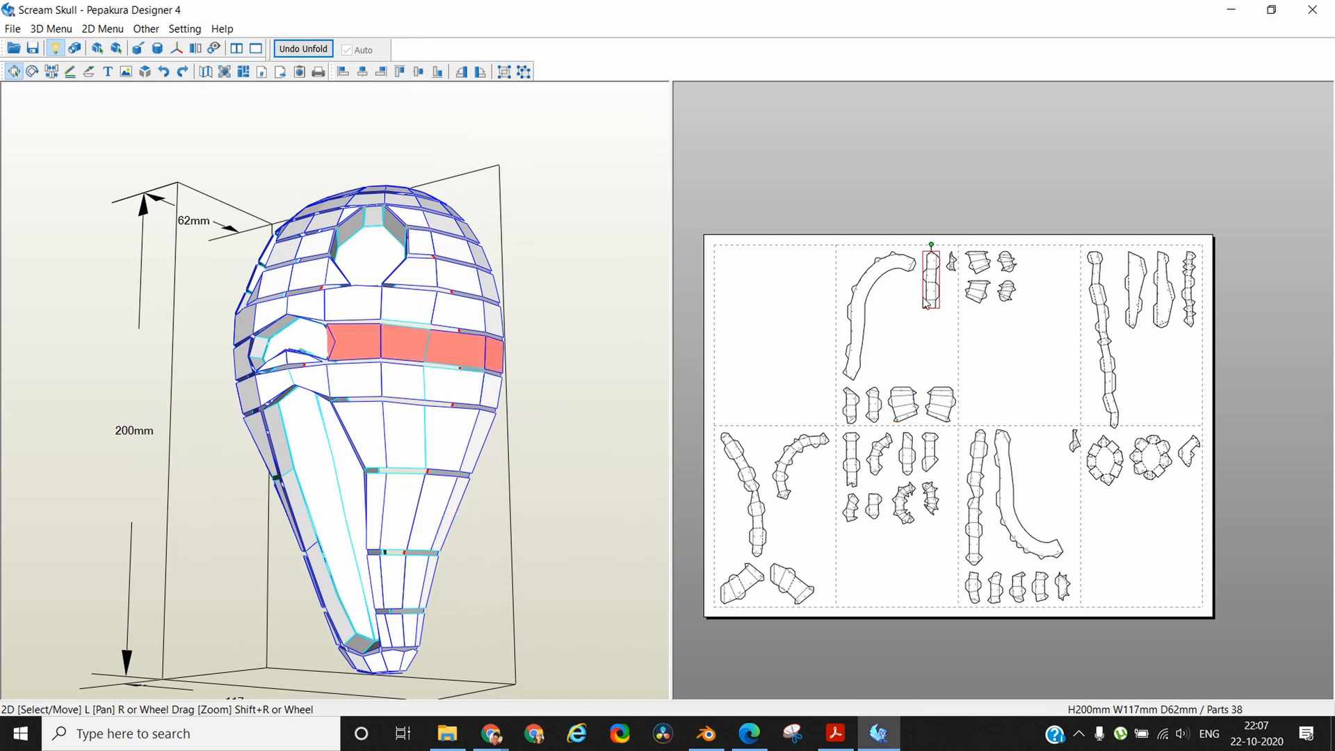
{"action": "scroll", "coordinate": [936, 302], "scroll_direction": "down", "scroll_amount": 2}
{"action": "scroll", "coordinate": [936, 301], "scroll_direction": "up", "scroll_amount": 5}
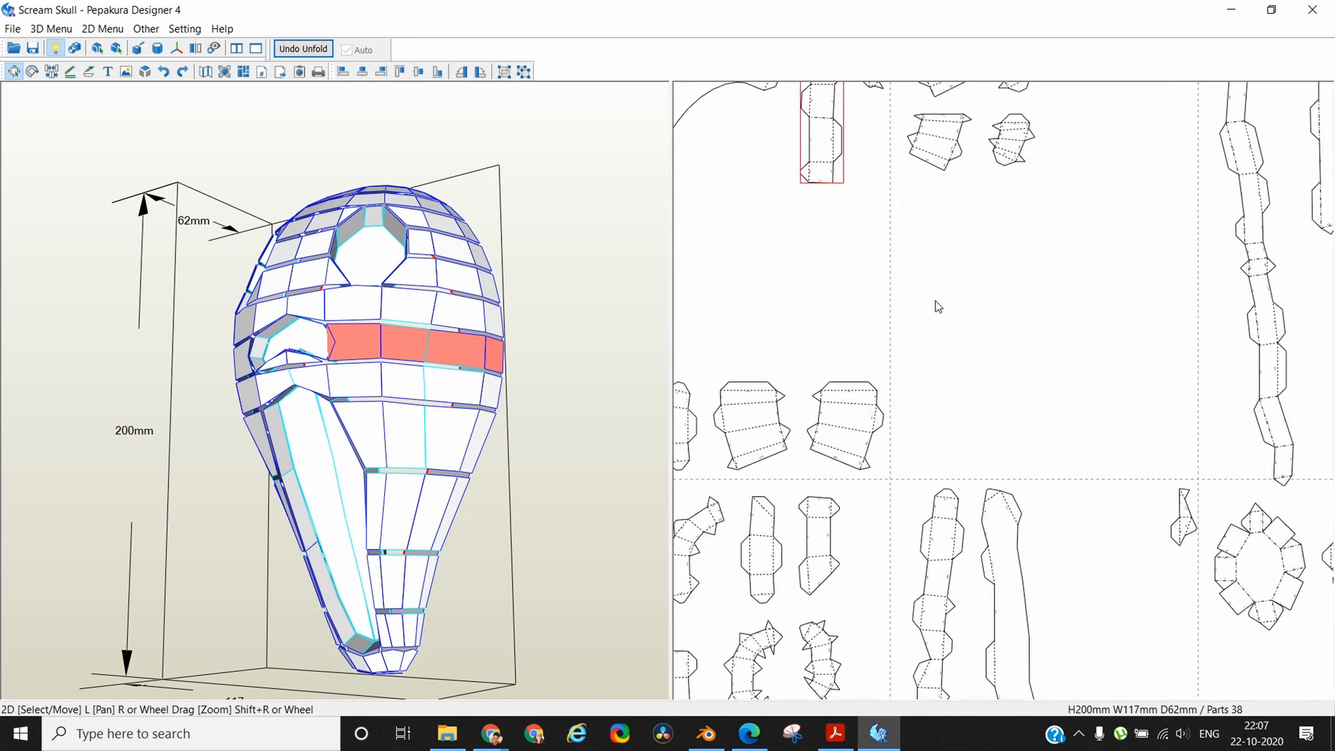
{"action": "middle_click_drag", "start_coordinate": [989, 370], "coordinate": [1088, 423]}
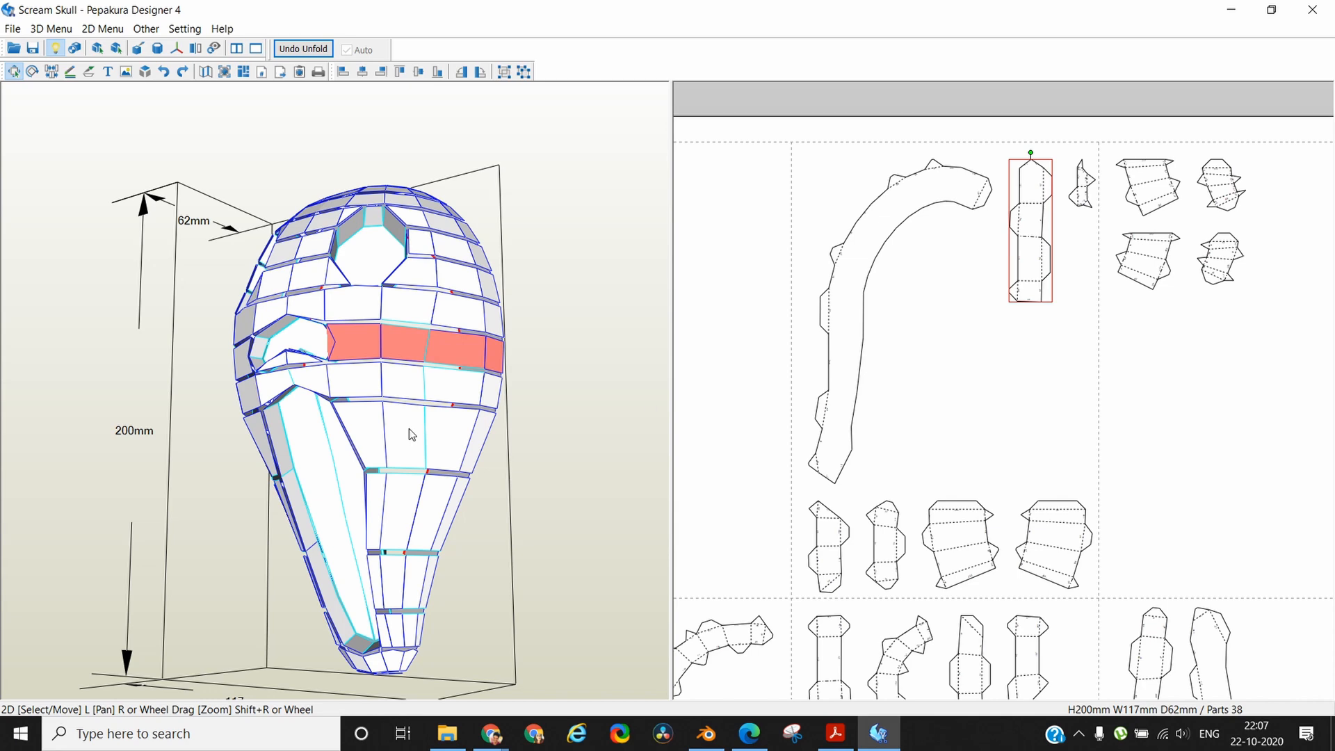
{"action": "scroll", "coordinate": [925, 412], "scroll_direction": "down", "scroll_amount": 3}
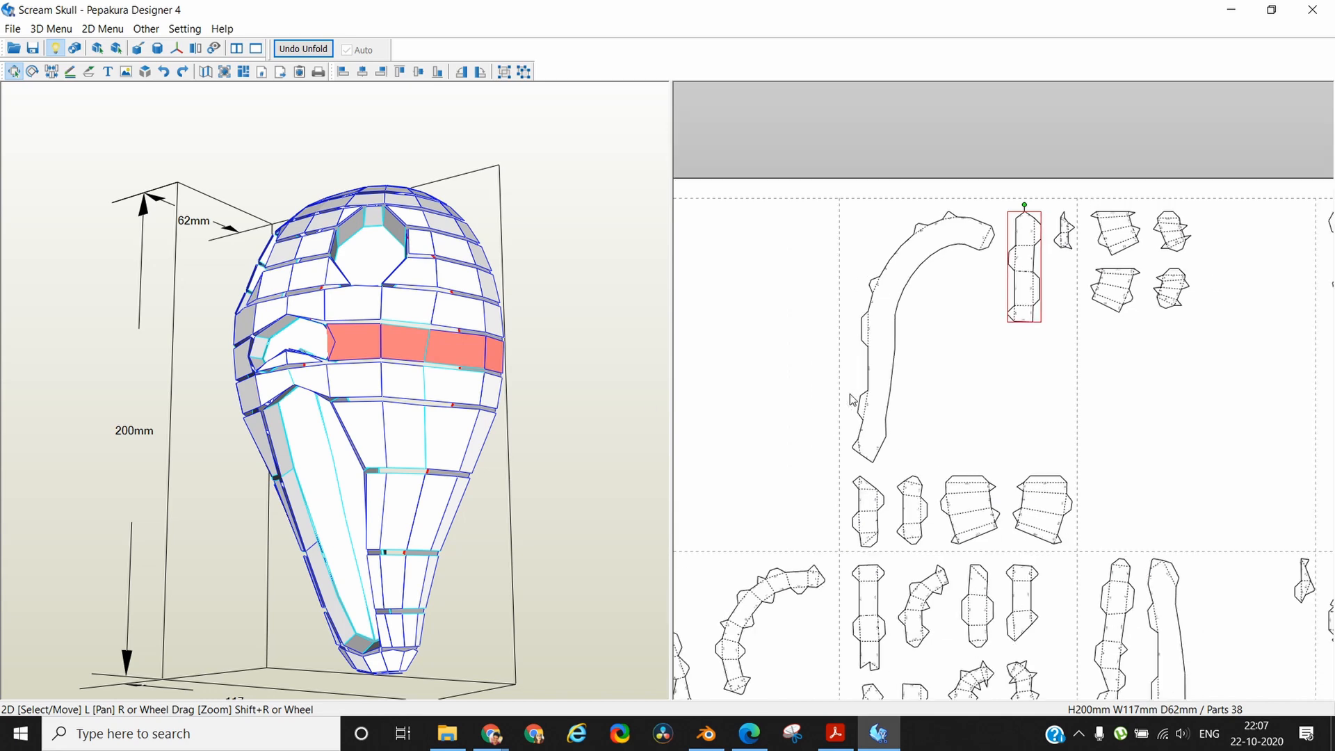
Select the crown piece on the skull and move its unfolded part to the upper corner of the empty first page
{"action": "left_click_drag", "start_coordinate": [536, 362], "coordinate": [407, 287]}
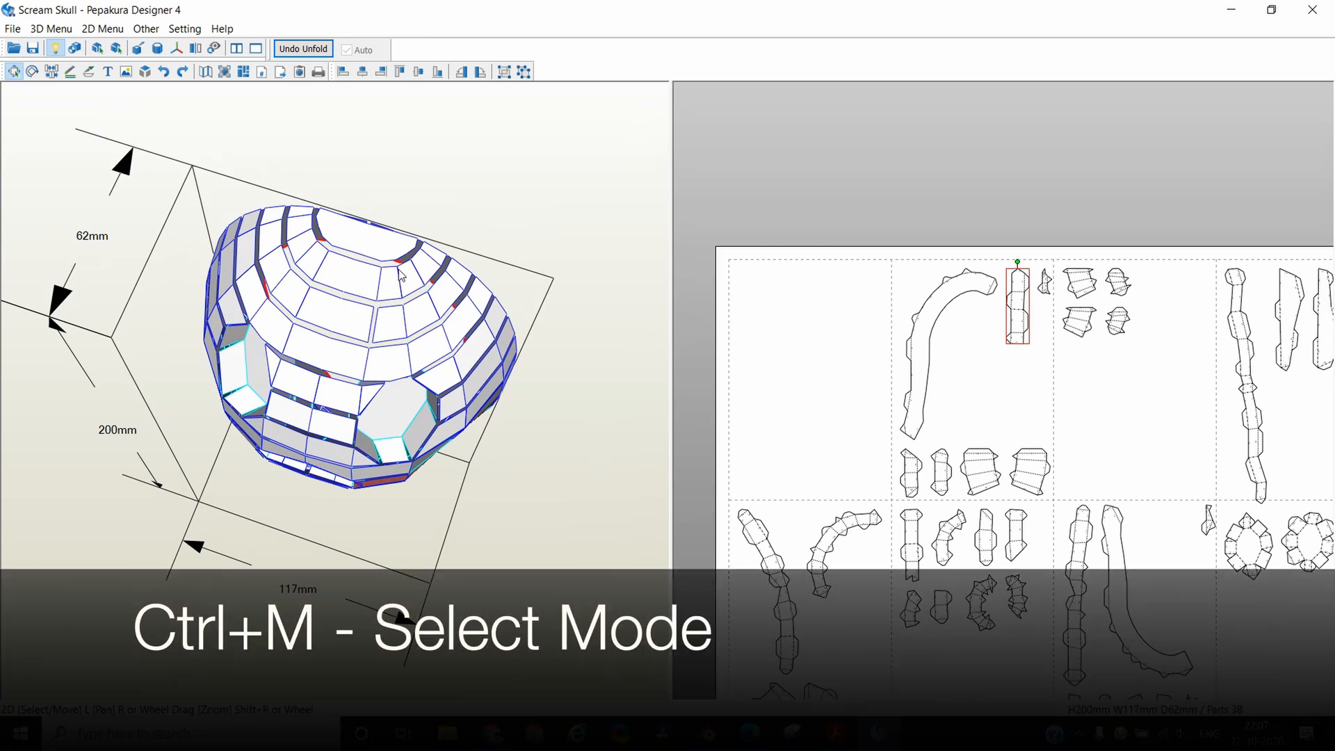
{"action": "key", "text": "ctrl+m"}
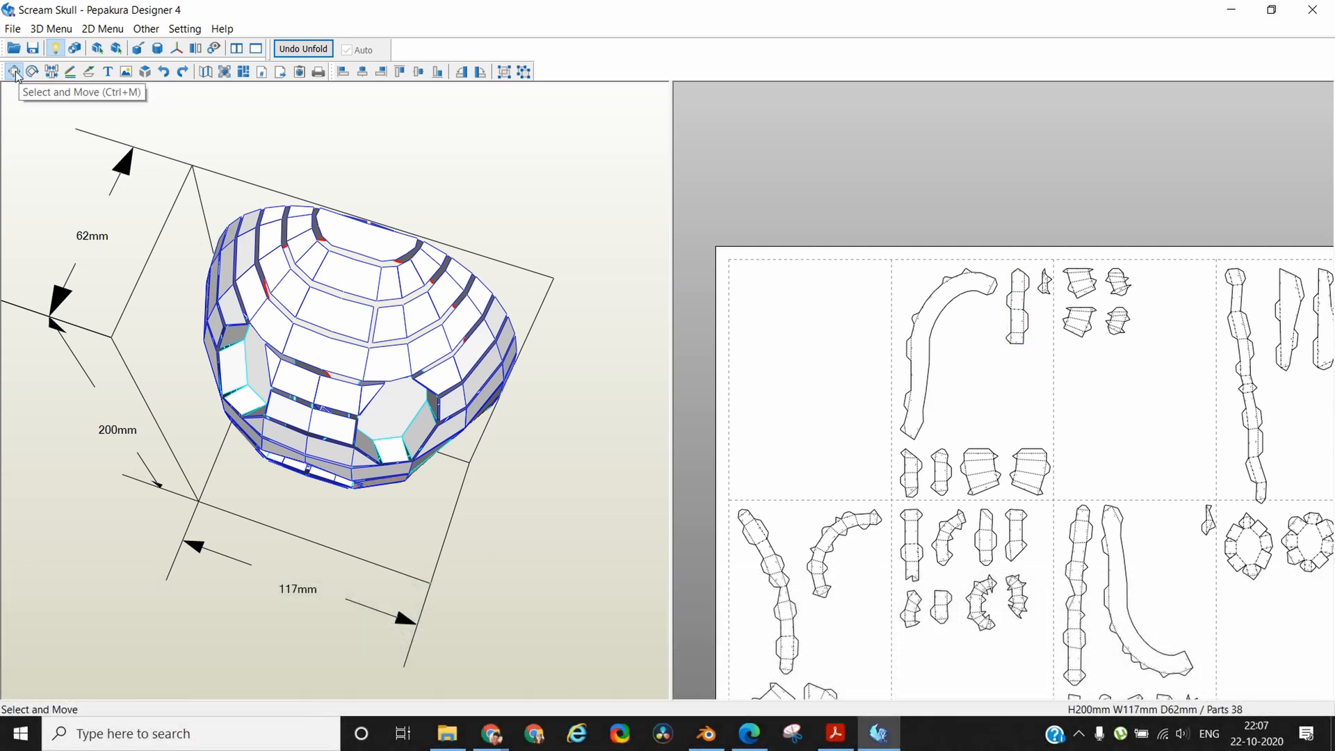
{"action": "left_click", "coordinate": [383, 247]}
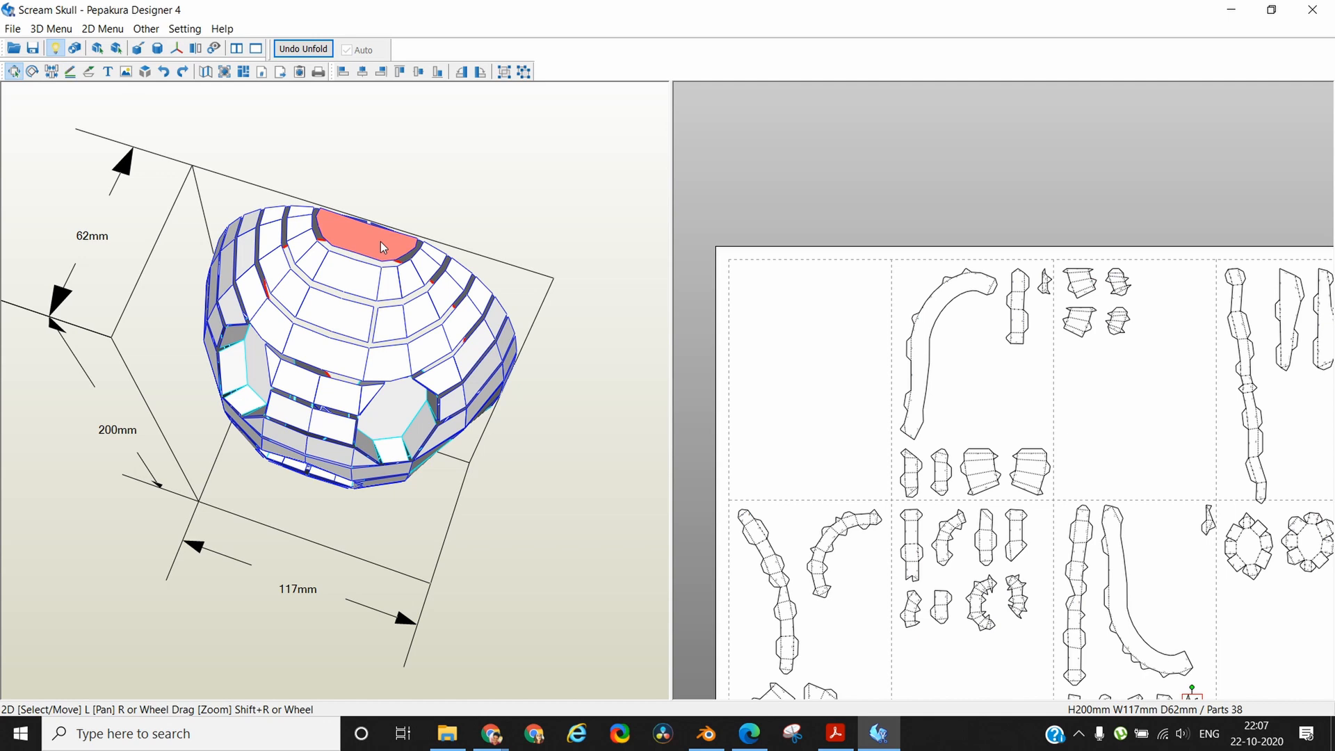
{"action": "right_click_drag", "start_coordinate": [1277, 621], "coordinate": [1310, 522]}
{"action": "left_click_drag", "start_coordinate": [1242, 615], "coordinate": [808, 197]}
{"action": "scroll", "coordinate": [810, 202], "scroll_direction": "up", "scroll_amount": 3}
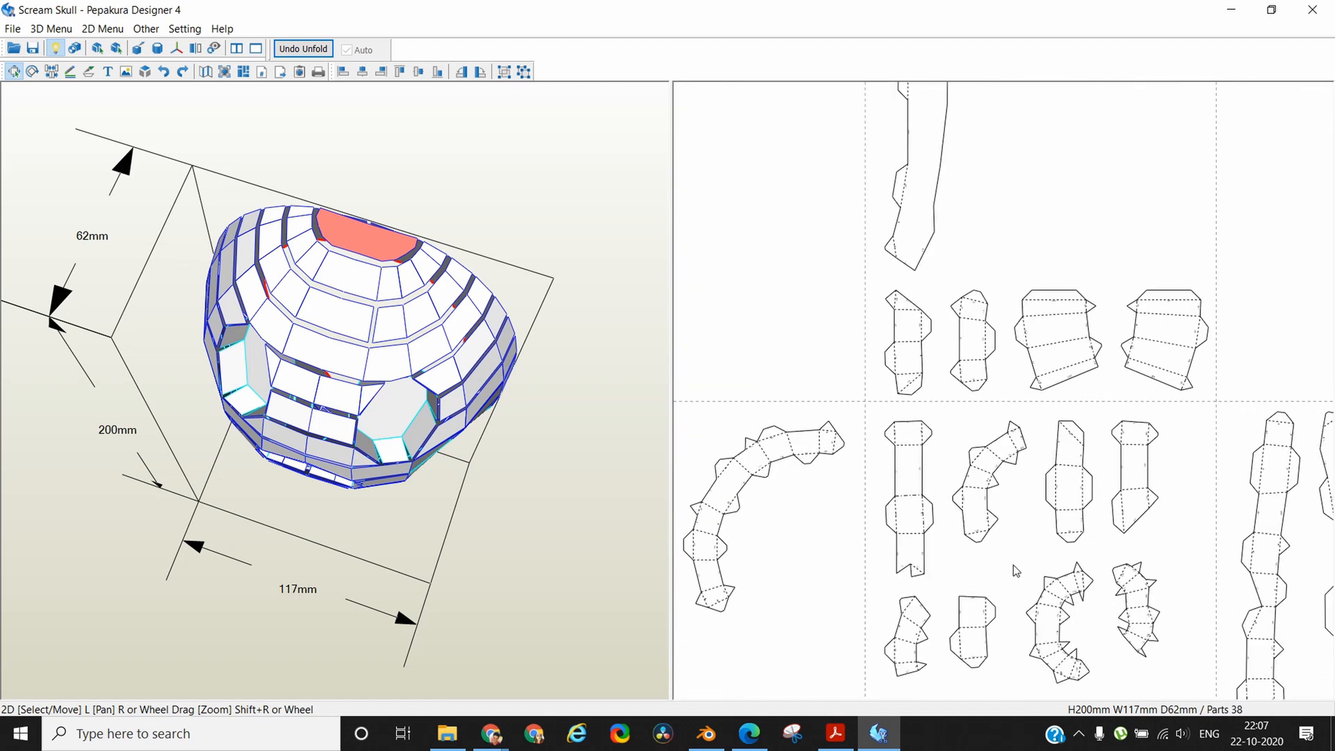
{"action": "middle_click_drag", "start_coordinate": [1014, 565], "coordinate": [1064, 639]}
{"action": "scroll", "coordinate": [1008, 544], "scroll_direction": "up", "scroll_amount": 2}
{"action": "middle_click_drag", "start_coordinate": [956, 541], "coordinate": [1168, 548]}
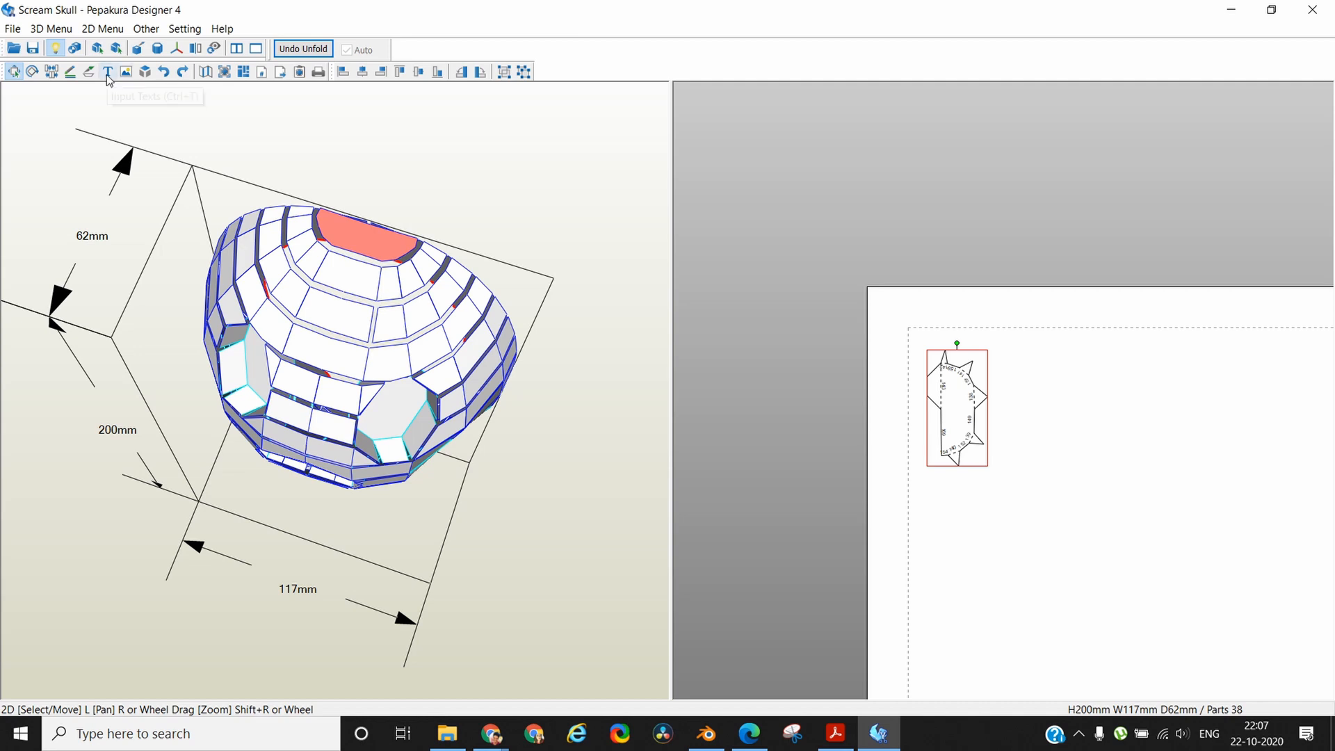
Label the crown part with the text "1" in red at 12 pt
{"action": "key", "text": "ctrl+t"}
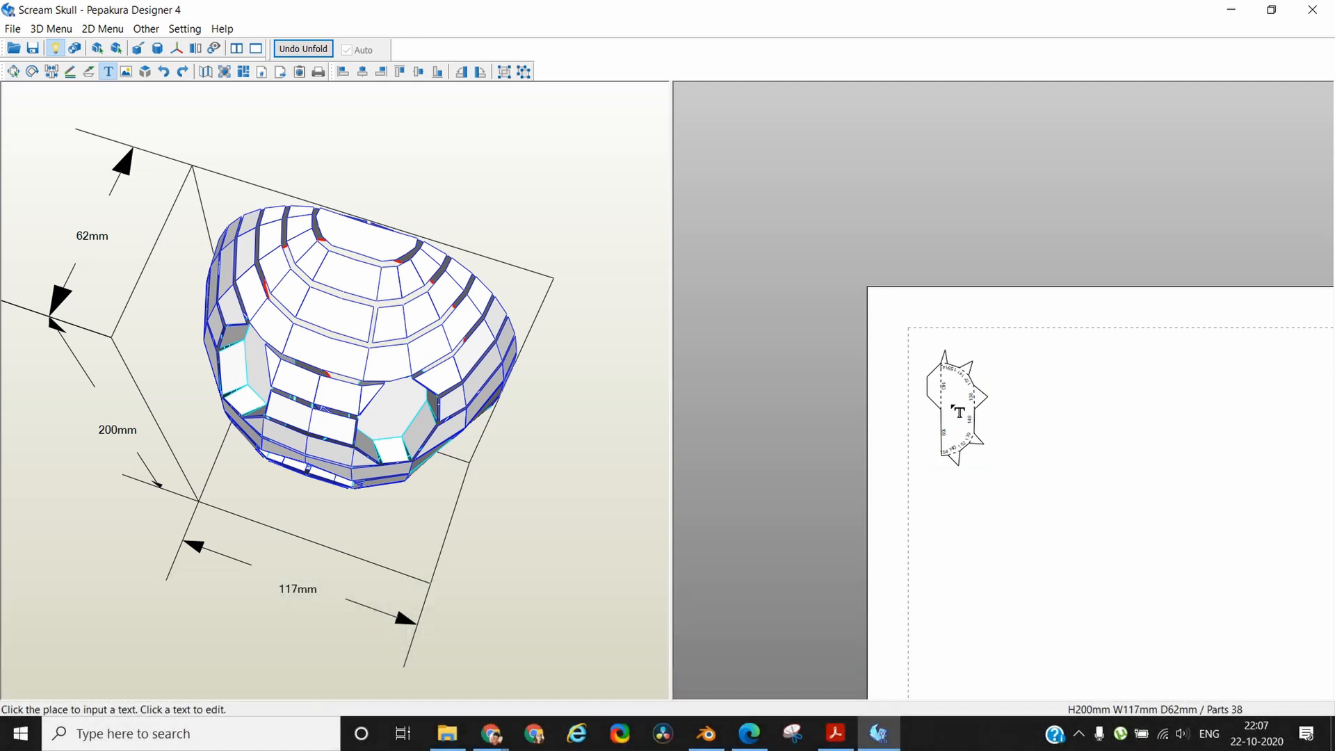
{"action": "left_click", "coordinate": [959, 413]}
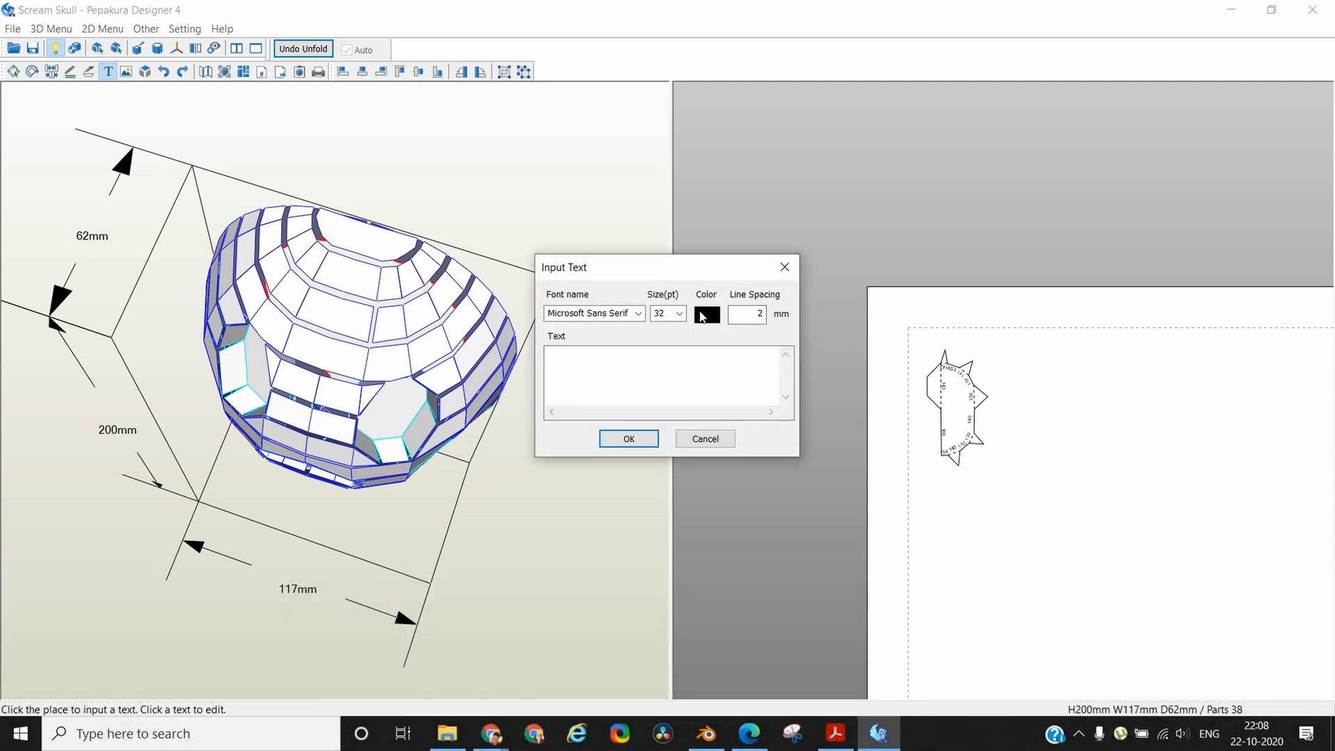
{"action": "left_click", "coordinate": [700, 316]}
{"action": "left_click", "coordinate": [479, 290]}
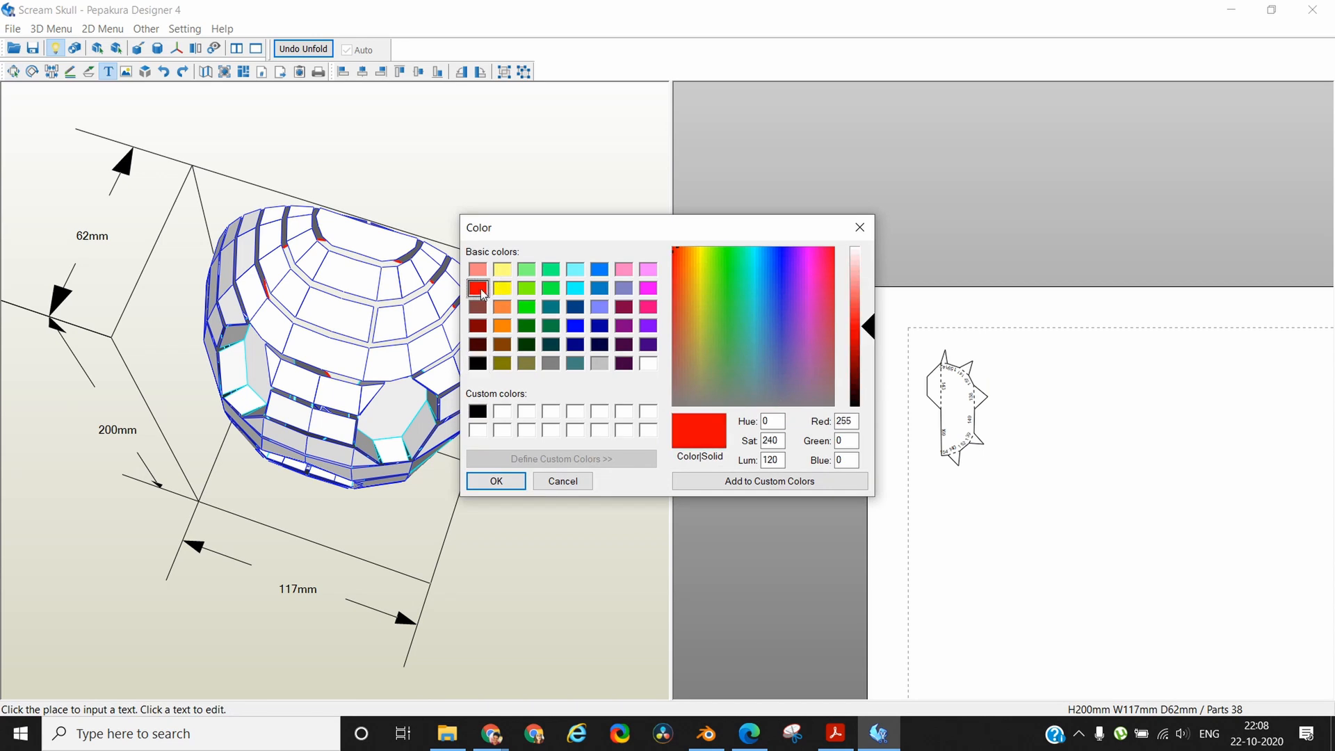
{"action": "left_click", "coordinate": [494, 481]}
{"action": "left_click", "coordinate": [616, 370]}
{"action": "left_click", "coordinate": [679, 314]}
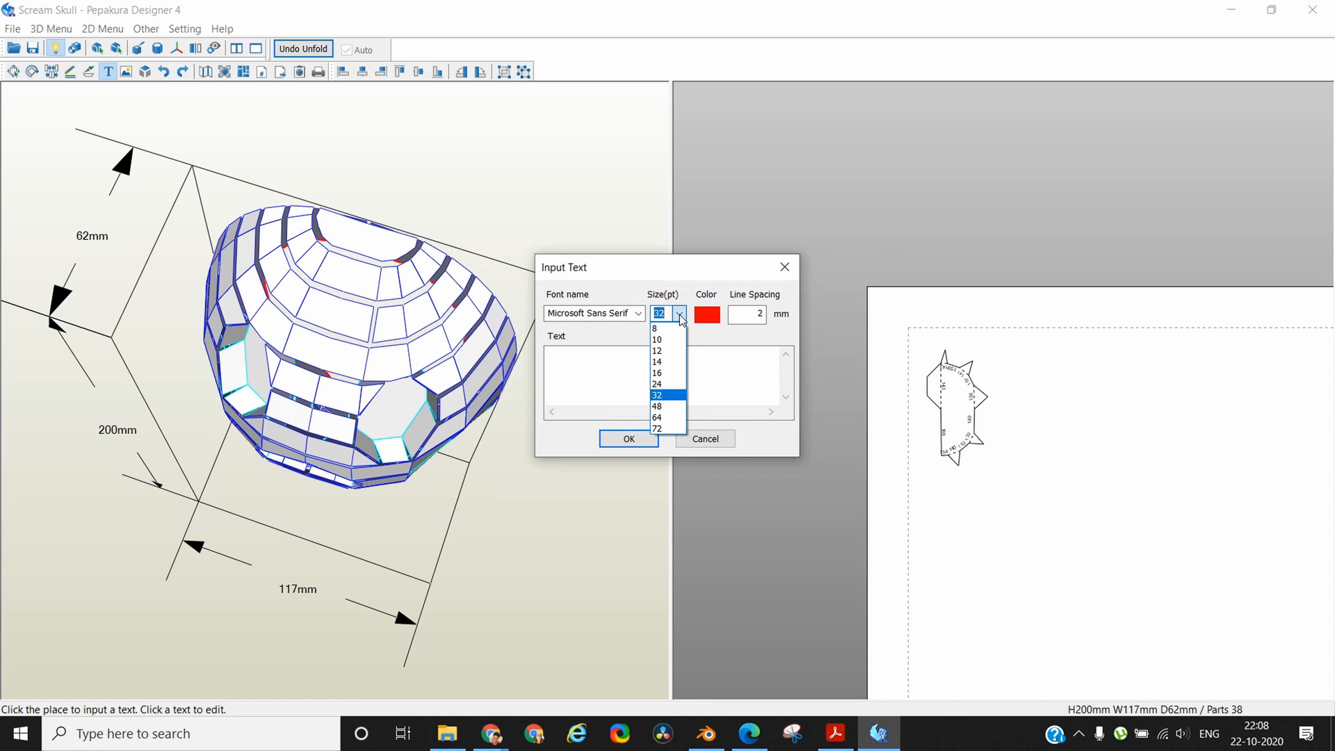
{"action": "left_click", "coordinate": [664, 351]}
{"action": "left_click", "coordinate": [634, 363]}
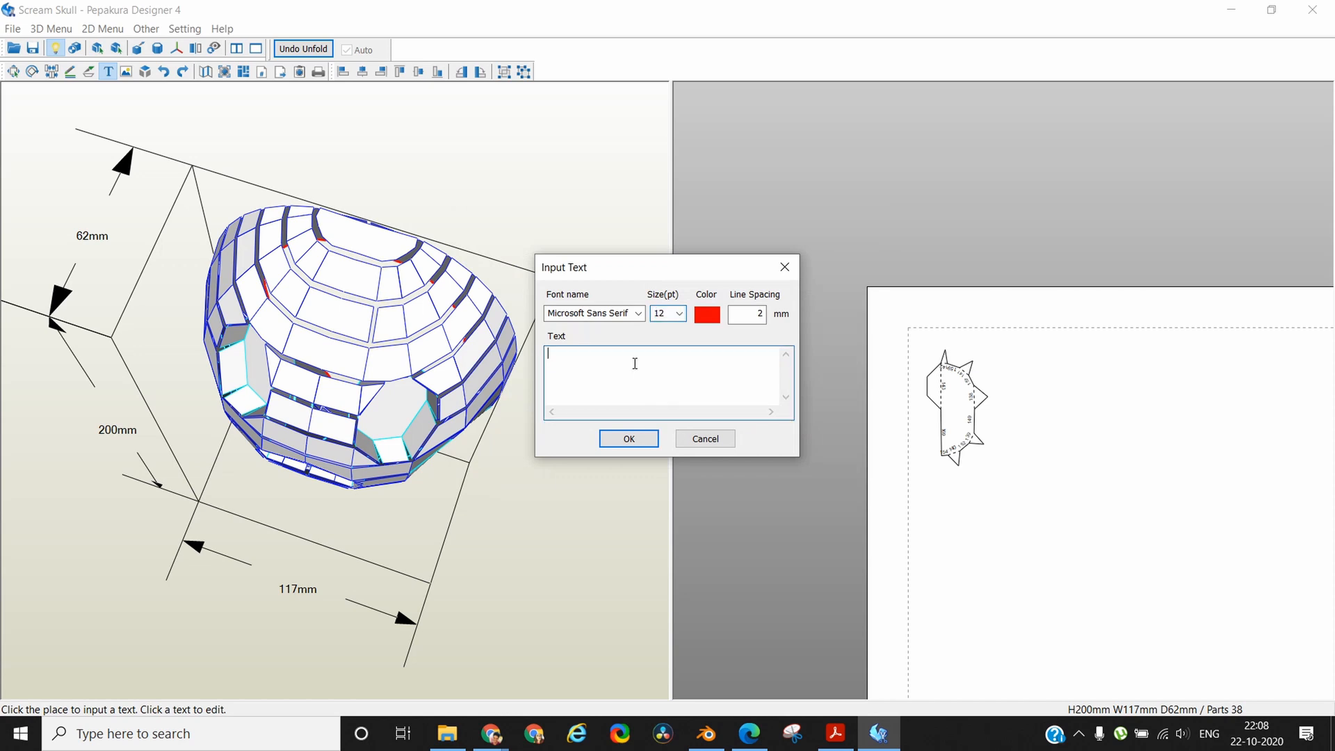
{"action": "left_click", "coordinate": [628, 438]}
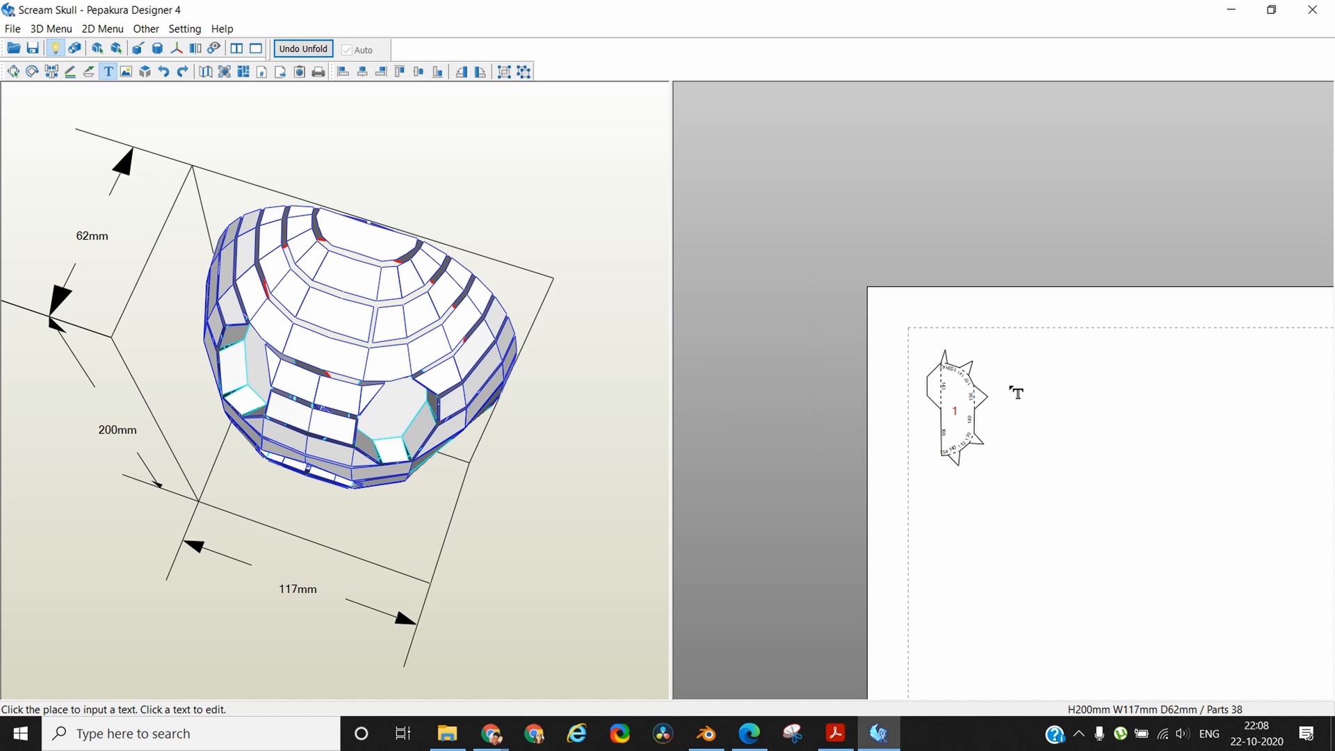
{"action": "key", "text": "Escape"}
Select the first band around the crown and move its unfolded part to the first page beside part 1
{"action": "left_click", "coordinate": [361, 285]}
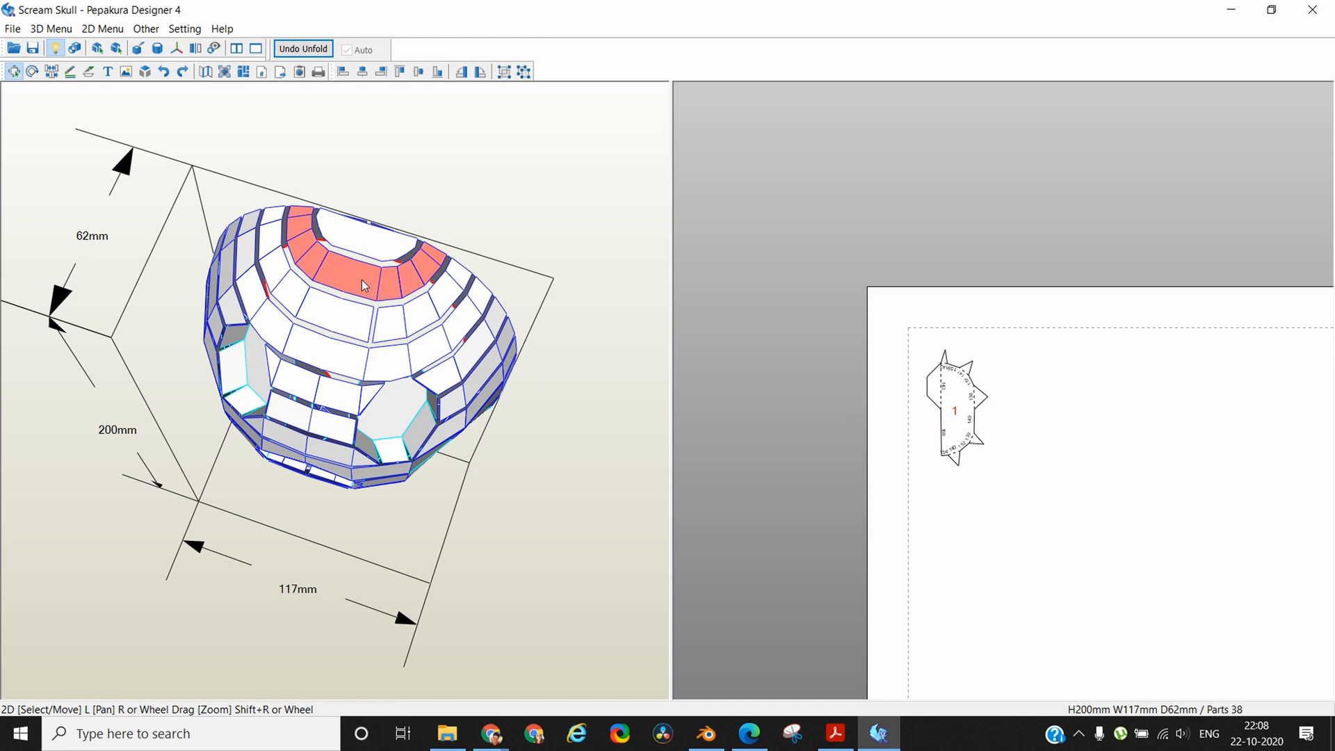
{"action": "scroll", "coordinate": [1071, 533], "scroll_direction": "down", "scroll_amount": 3}
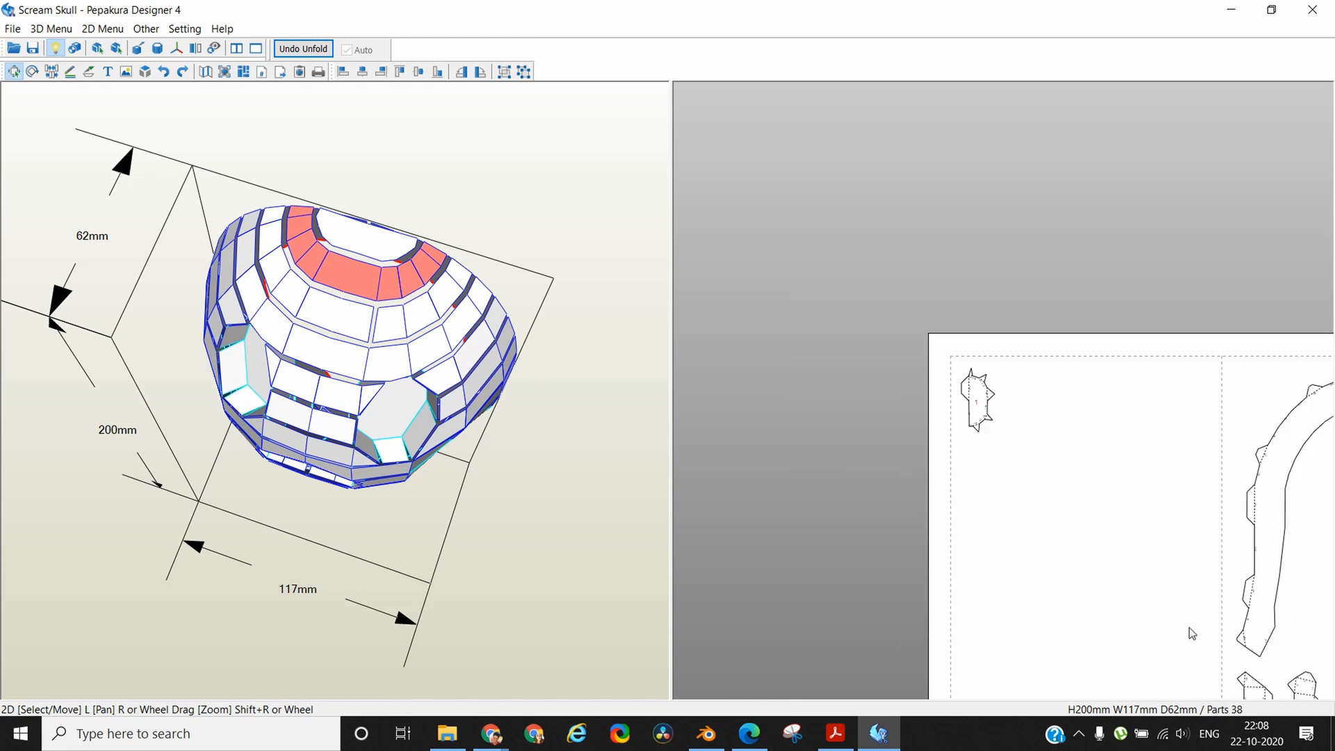
{"action": "middle_click_drag", "start_coordinate": [1188, 627], "coordinate": [947, 157]}
{"action": "middle_click_drag", "start_coordinate": [1114, 322], "coordinate": [975, 322]}
{"action": "middle_click_drag", "start_coordinate": [880, 210], "coordinate": [1054, 391]}
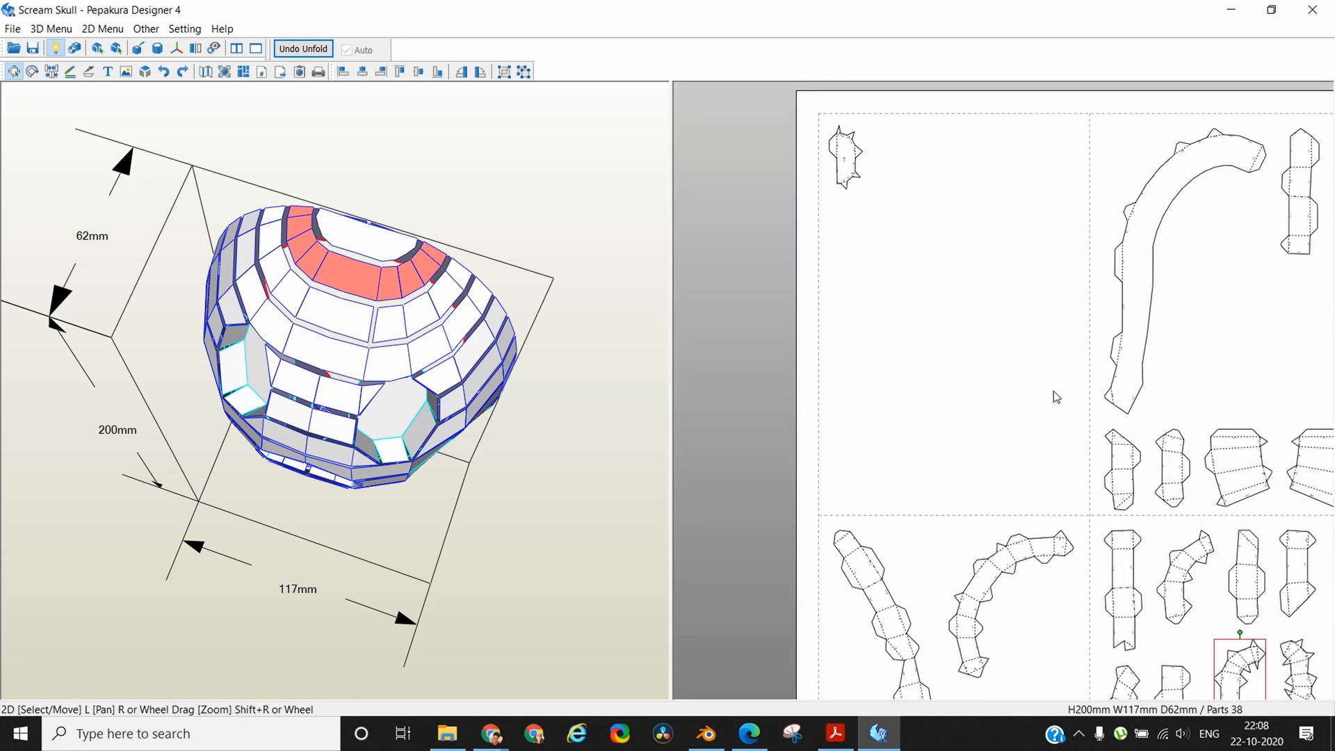
{"action": "left_click_drag", "start_coordinate": [1241, 689], "coordinate": [897, 175]}
{"action": "scroll", "coordinate": [942, 522], "scroll_direction": "up", "scroll_amount": 5}
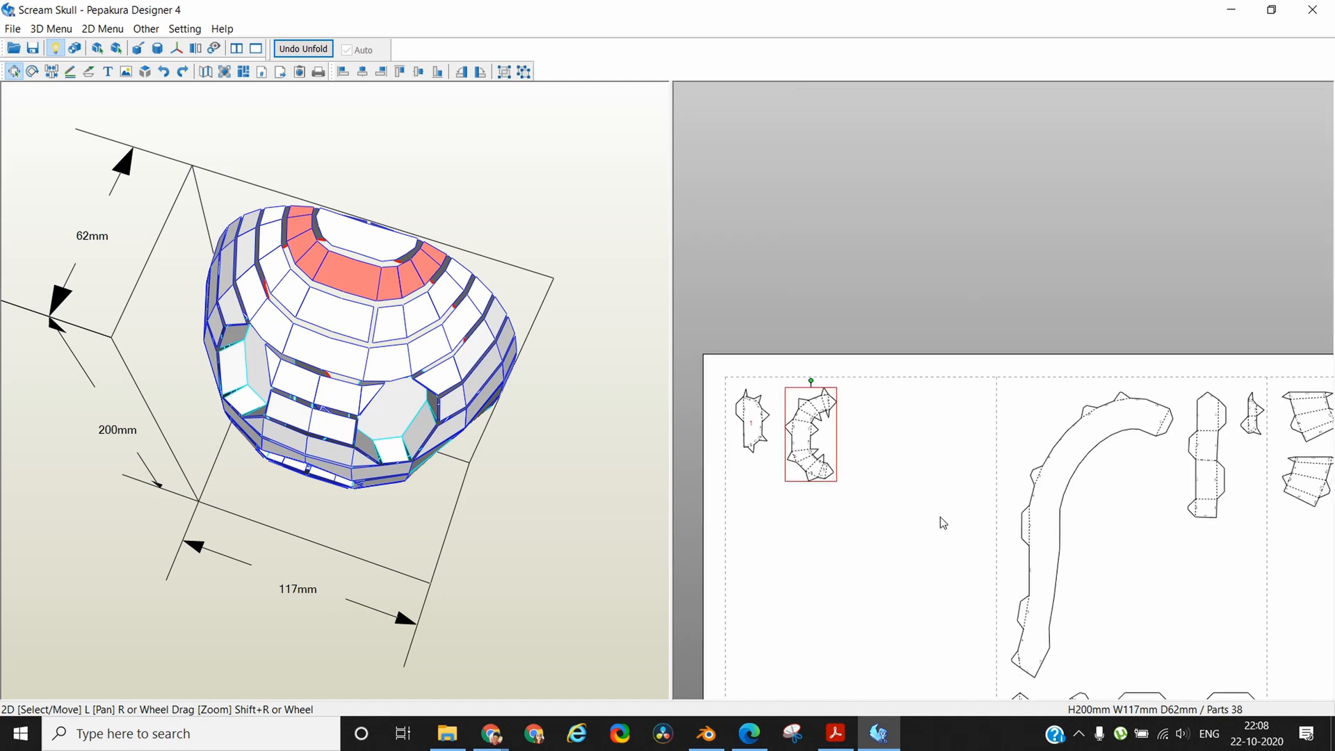
{"action": "middle_click_drag", "start_coordinate": [1094, 495], "coordinate": [1207, 490]}
{"action": "mouse_move", "coordinate": [929, 315]}
{"action": "left_mouse_down"}
{"action": "mouse_move", "coordinate": [992, 337]}
{"action": "mouse_move", "coordinate": [1024, 400]}
{"action": "mouse_move", "coordinate": [1004, 337]}
{"action": "mouse_move", "coordinate": [904, 310]}
{"action": "mouse_move", "coordinate": [930, 311]}
{"action": "left_mouse_up"}
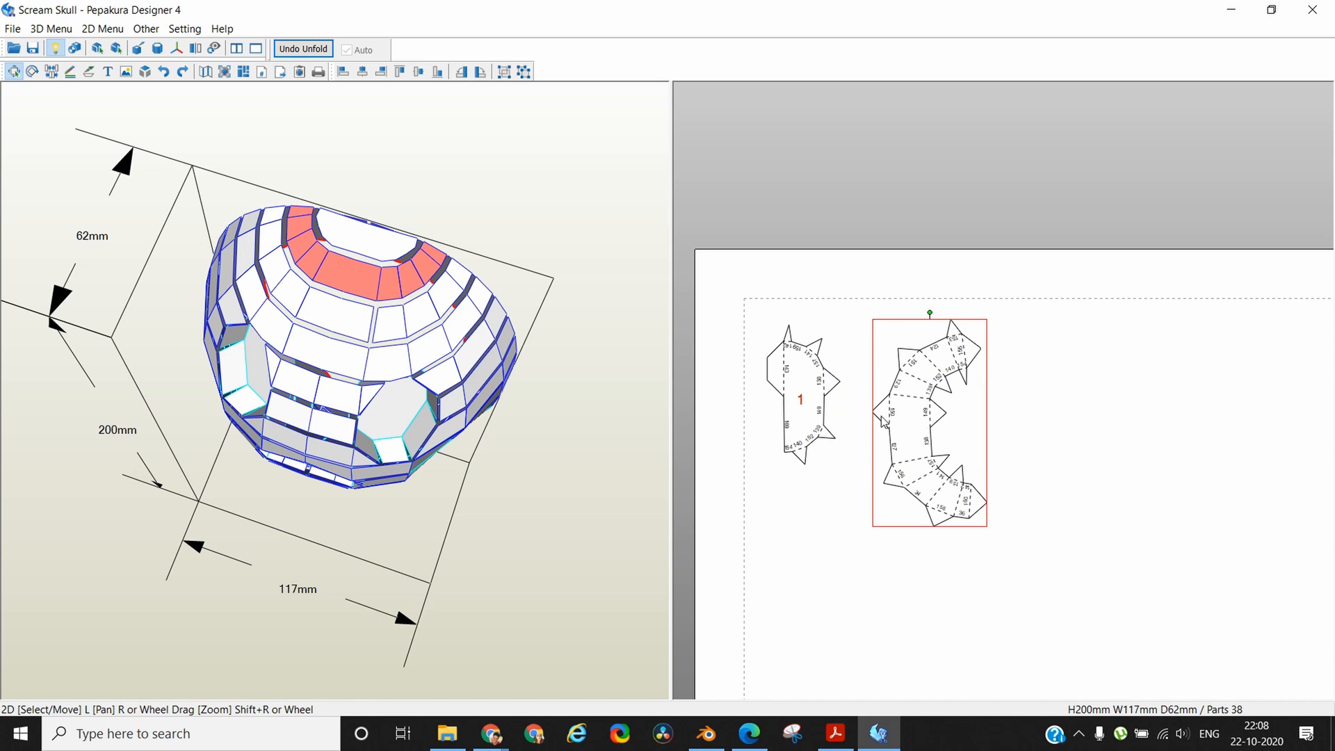
Rotate the first band's part so it arches upward and place it near the page's upper margin beside part 1
{"action": "key", "text": "ctrl+r"}
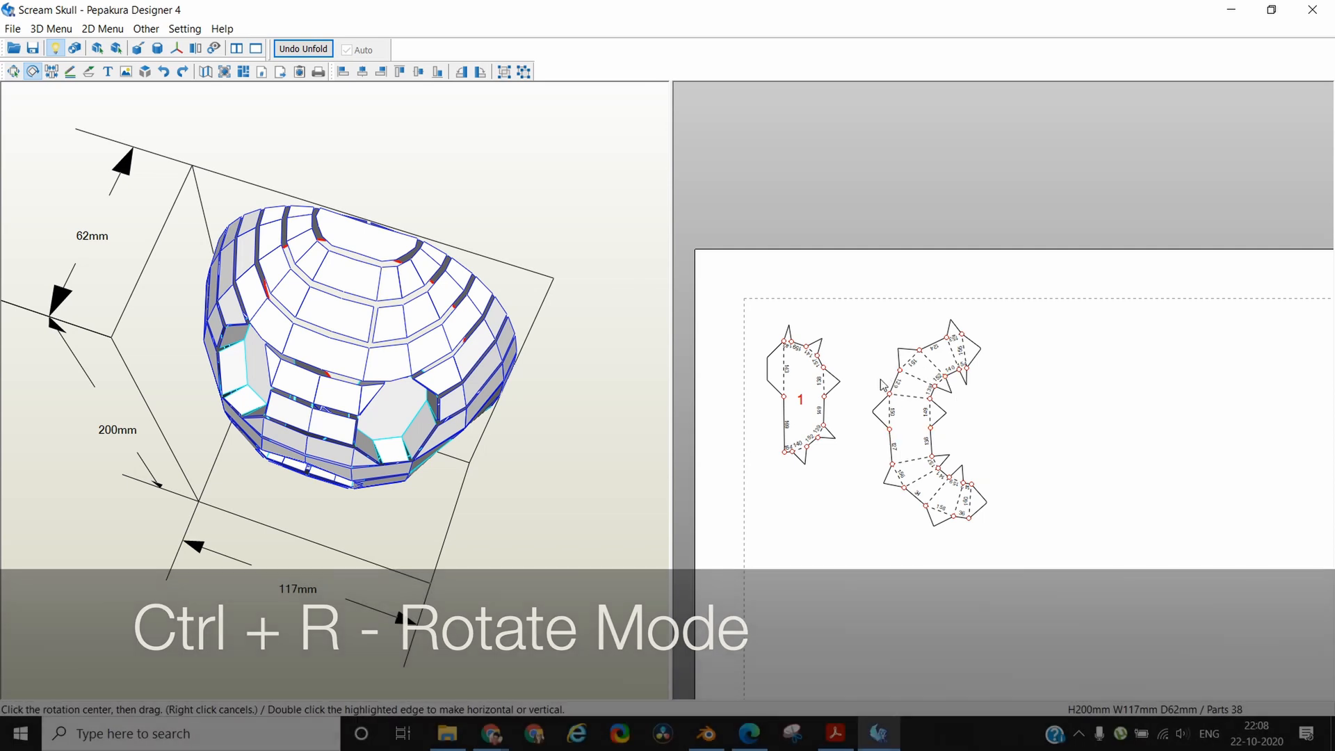
{"action": "left_click_drag", "start_coordinate": [923, 435], "coordinate": [1047, 352]}
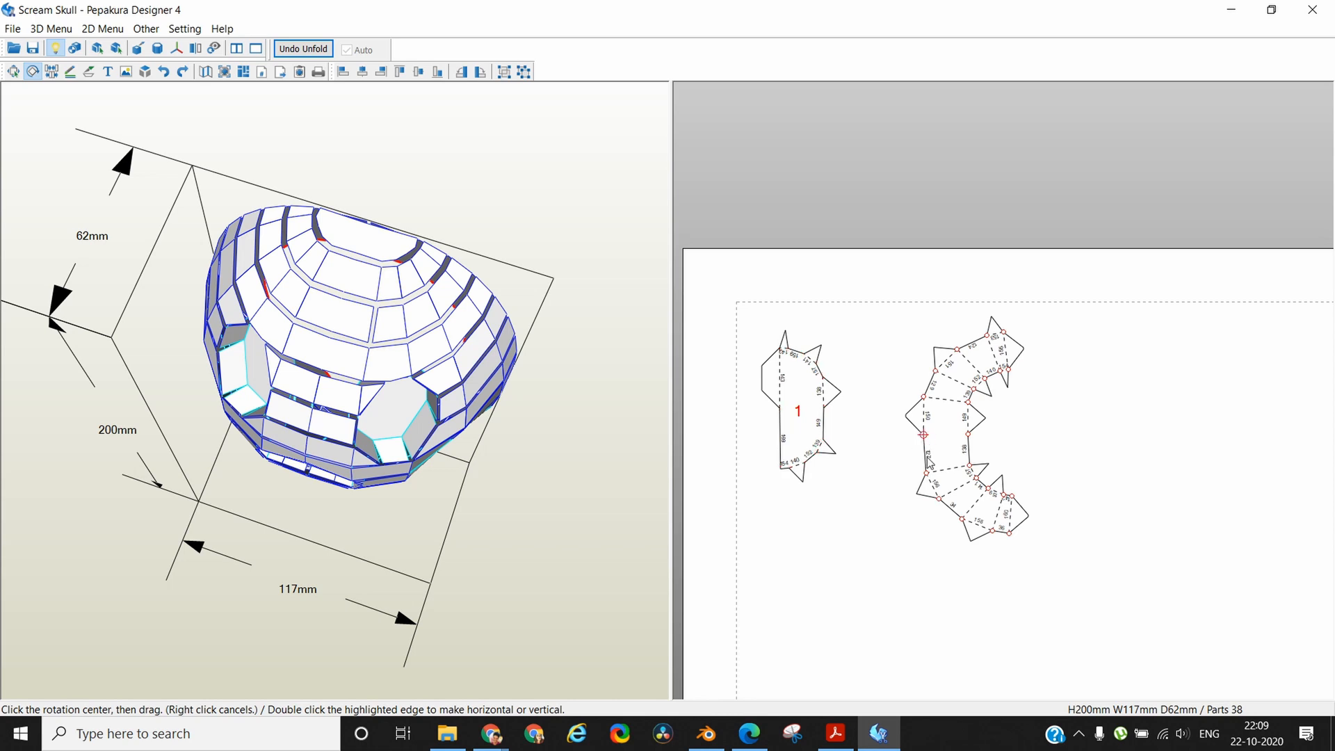
{"action": "scroll", "coordinate": [1004, 396], "scroll_direction": "up", "scroll_amount": 2}
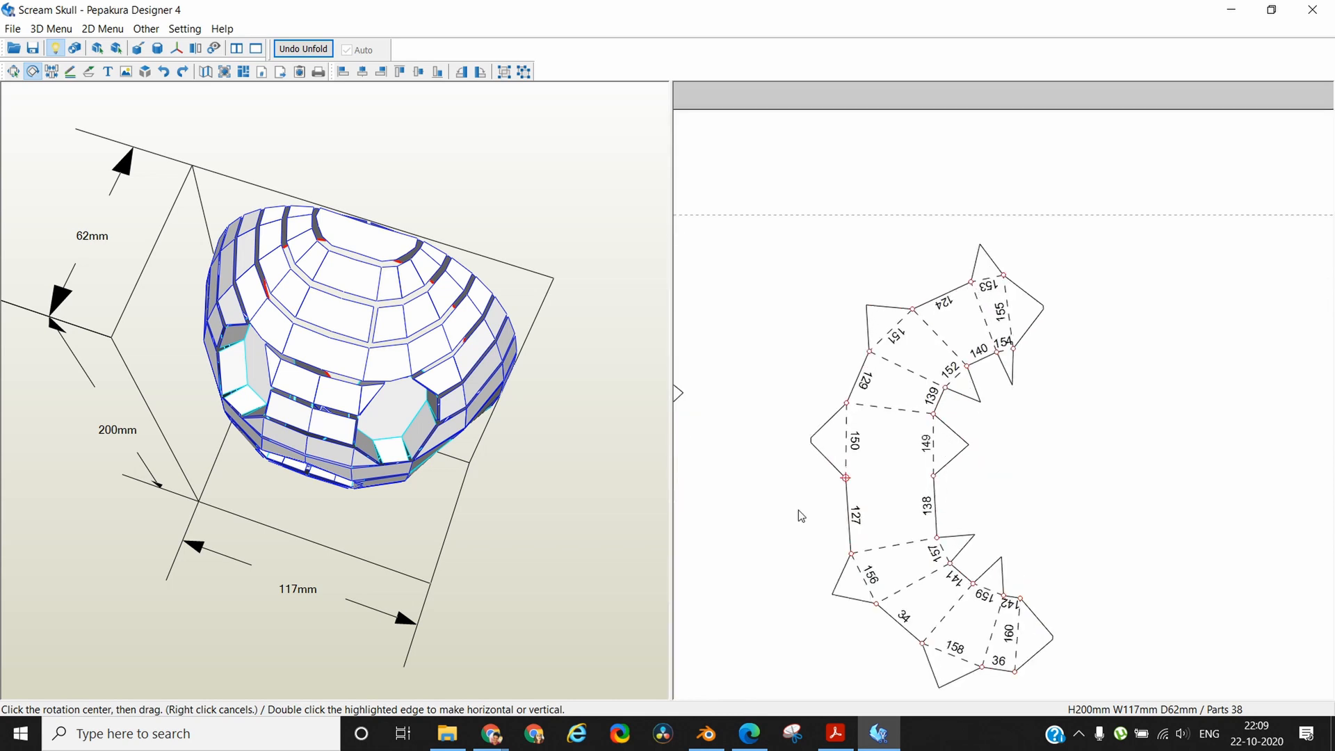
{"action": "left_click", "coordinate": [845, 479]}
{"action": "left_click_drag", "start_coordinate": [1087, 331], "coordinate": [970, 685]}
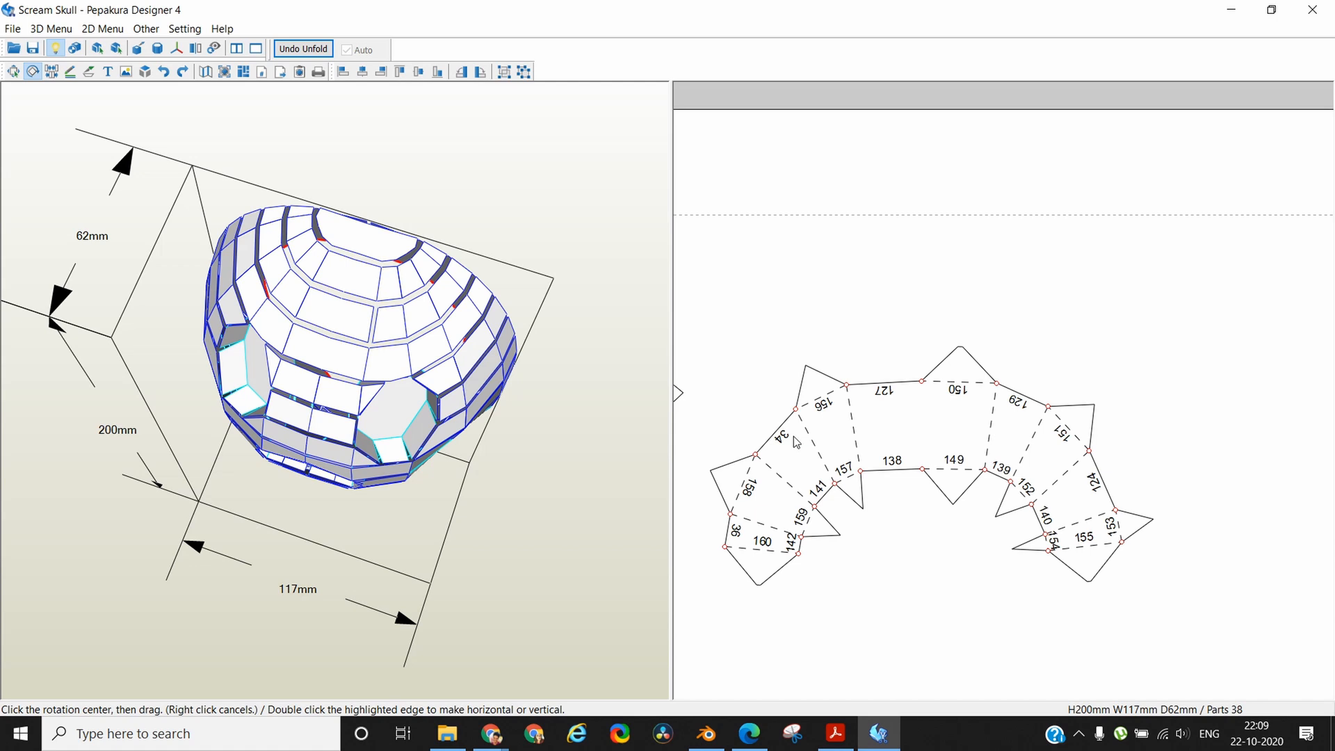
{"action": "scroll", "coordinate": [801, 445], "scroll_direction": "down", "scroll_amount": 2}
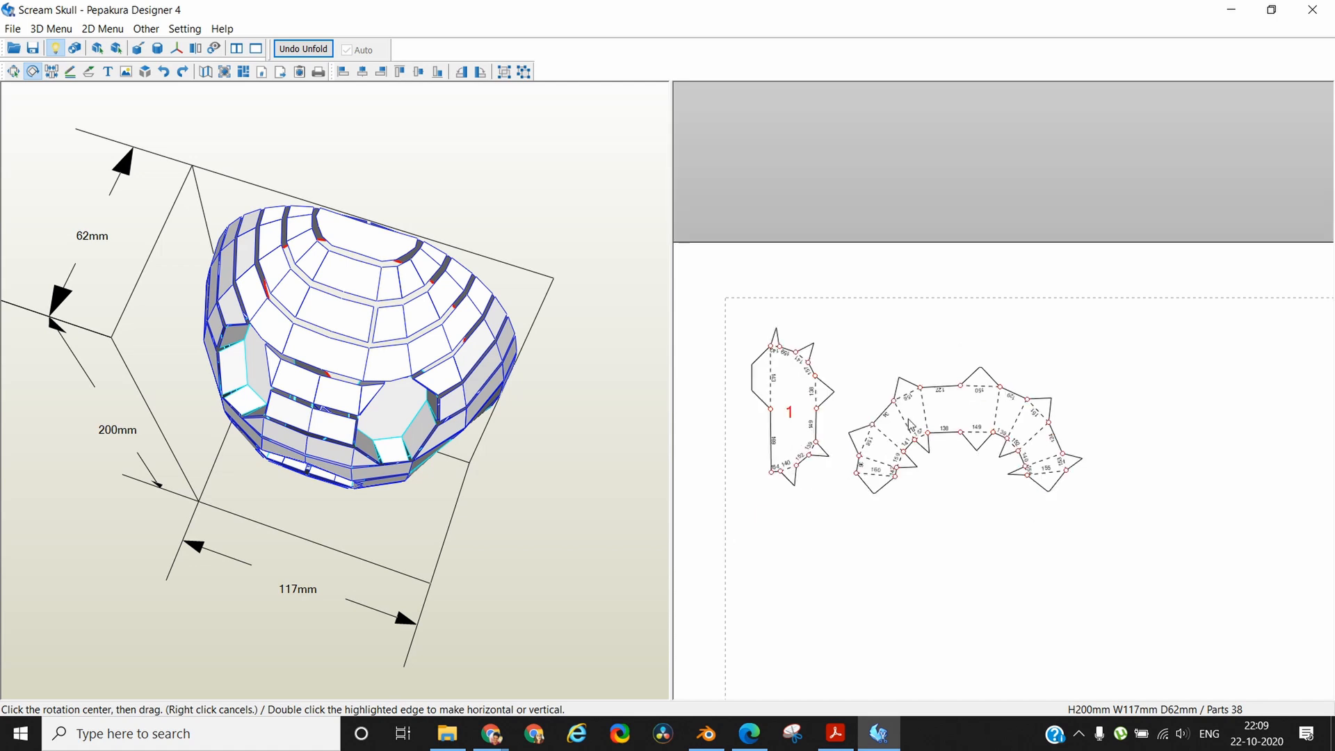
{"action": "right_click", "coordinate": [970, 418]}
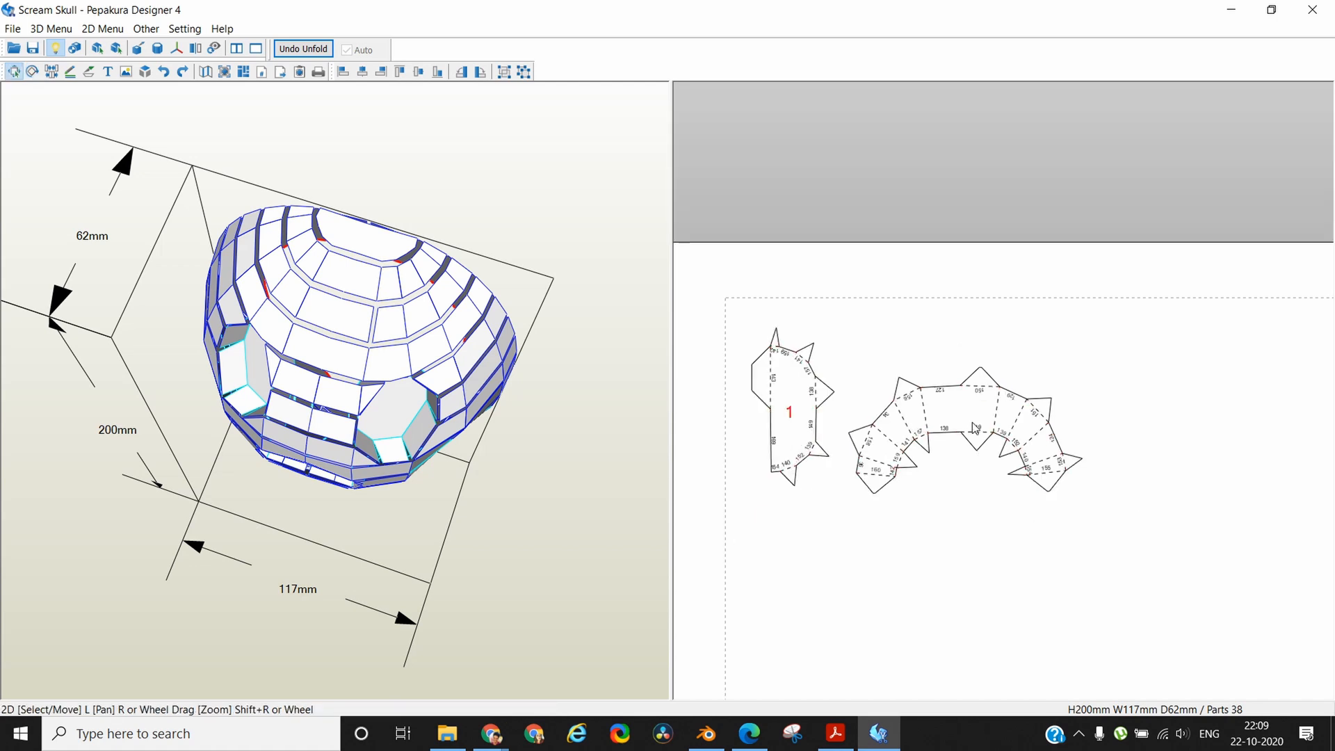
{"action": "left_click_drag", "start_coordinate": [972, 423], "coordinate": [962, 365]}
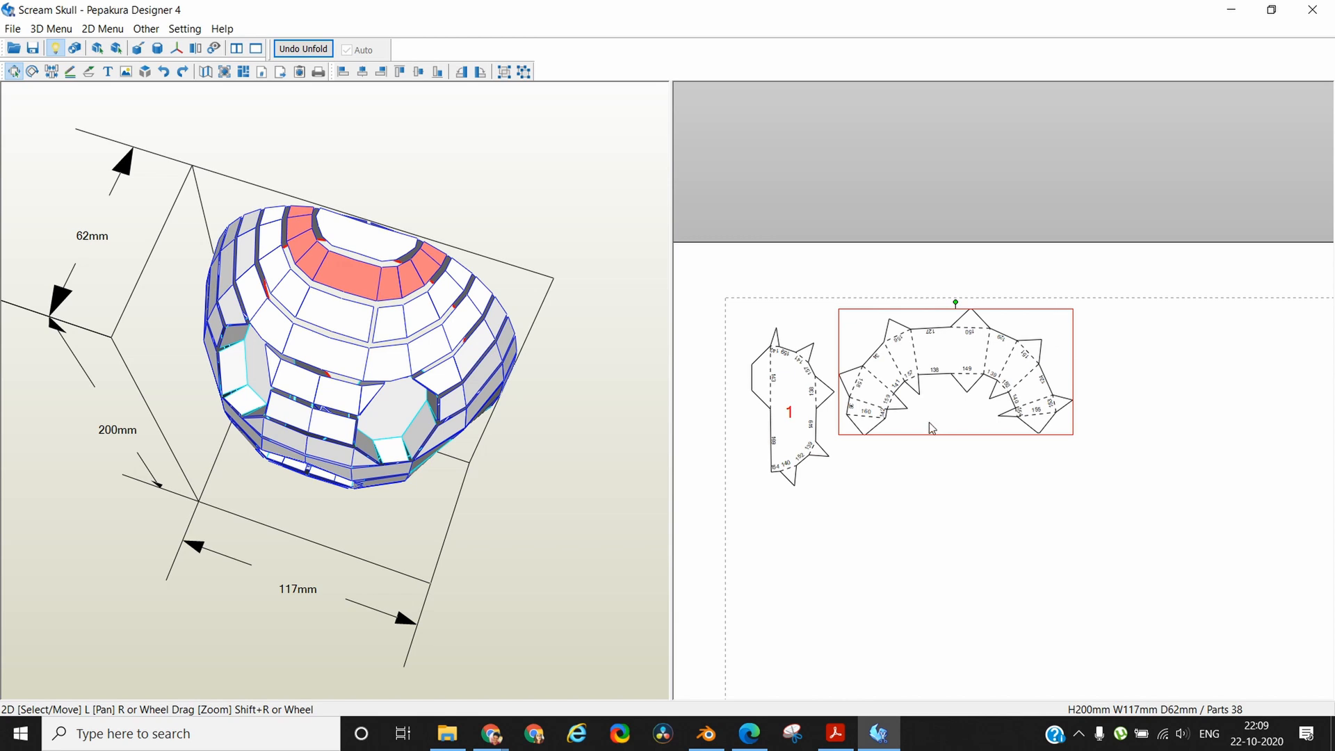
Label the arched band part with the red text "2" at 12 pt
{"action": "key", "text": "ctrl+t"}
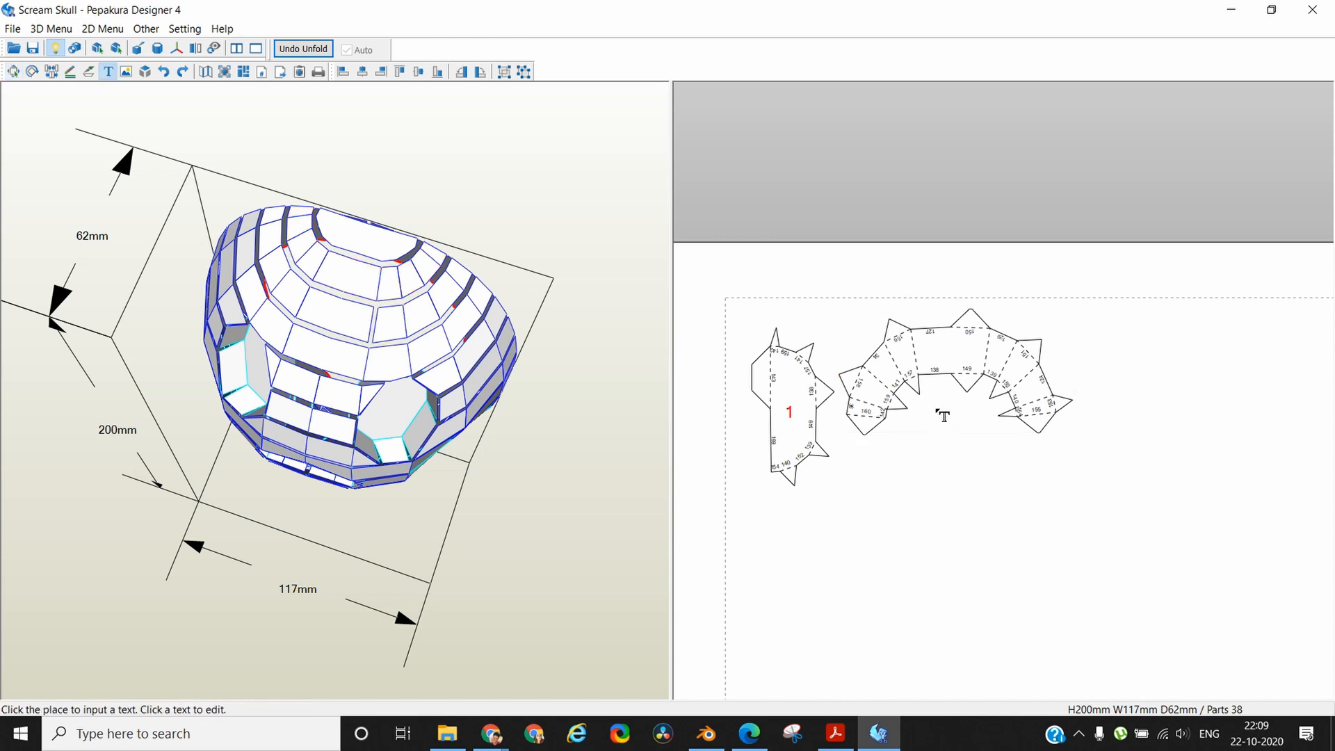
{"action": "left_click", "coordinate": [949, 349]}
{"action": "type", "text": "2"}
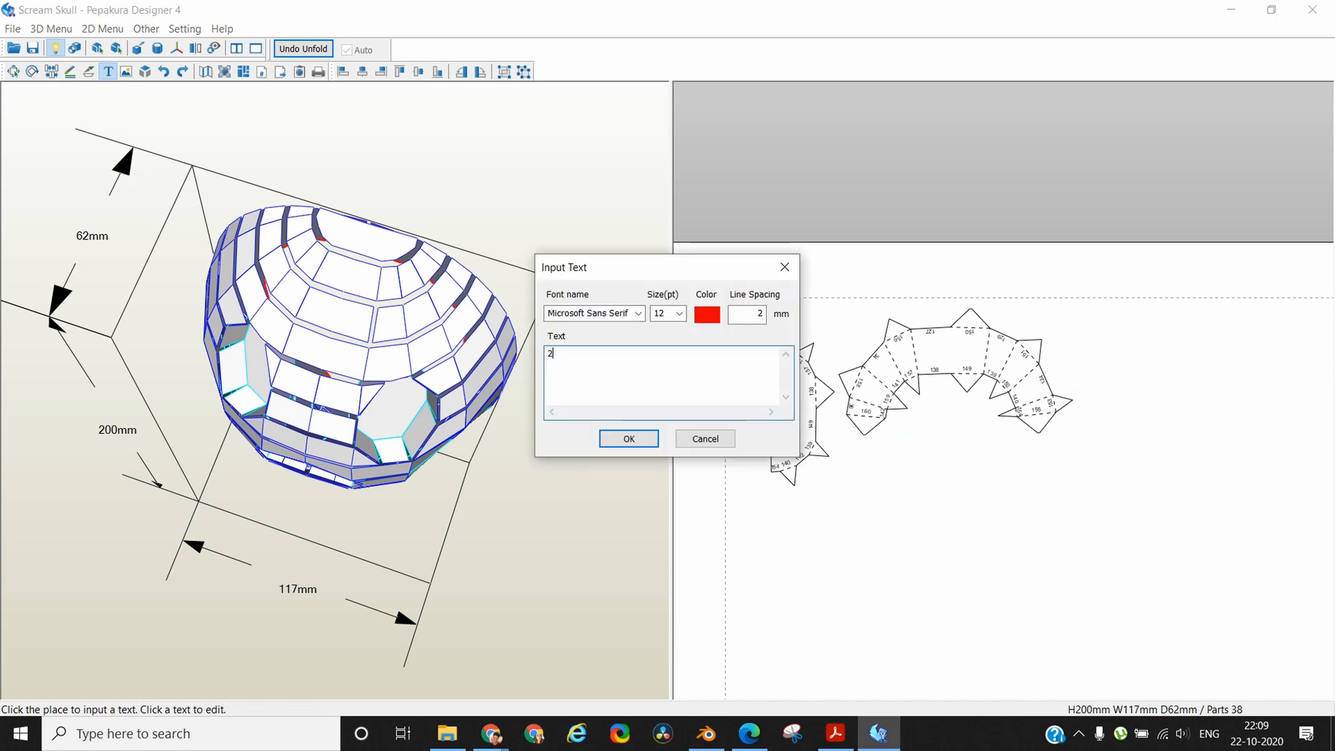
{"action": "left_click", "coordinate": [630, 438]}
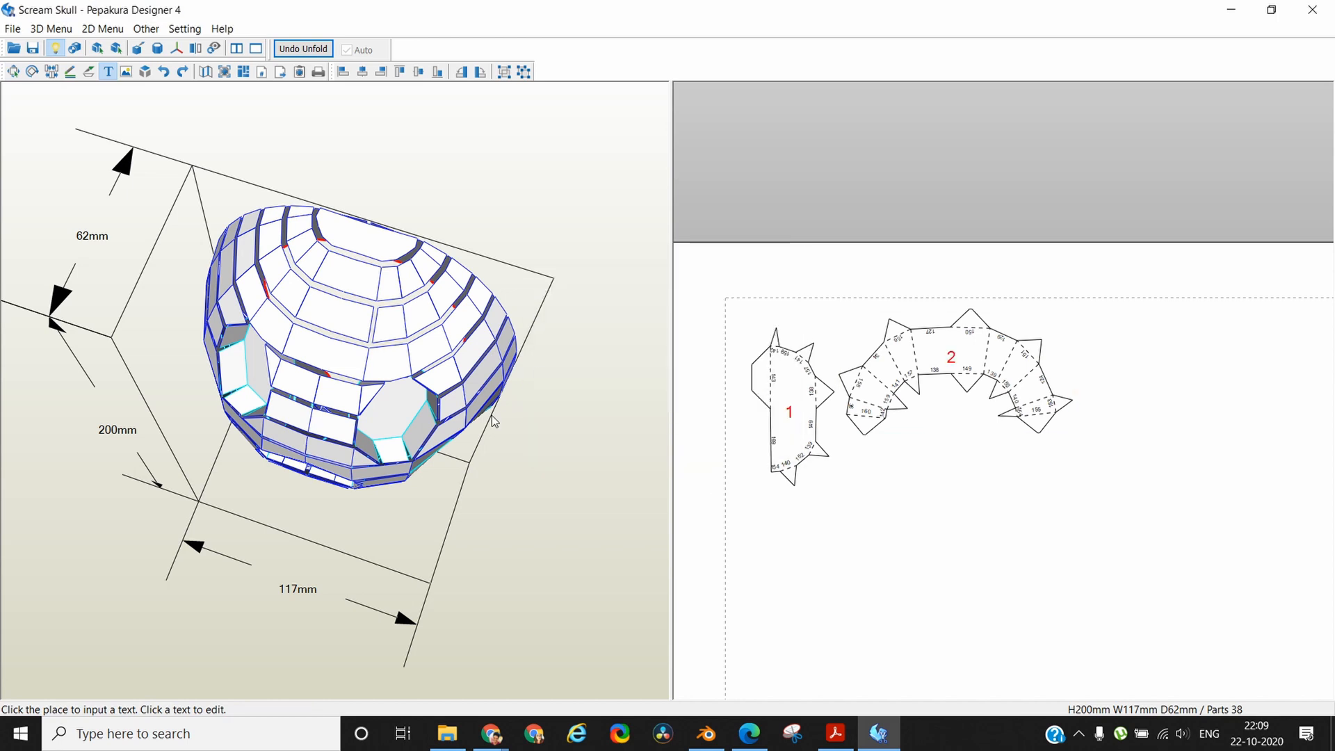
{"action": "key", "text": "Escape"}
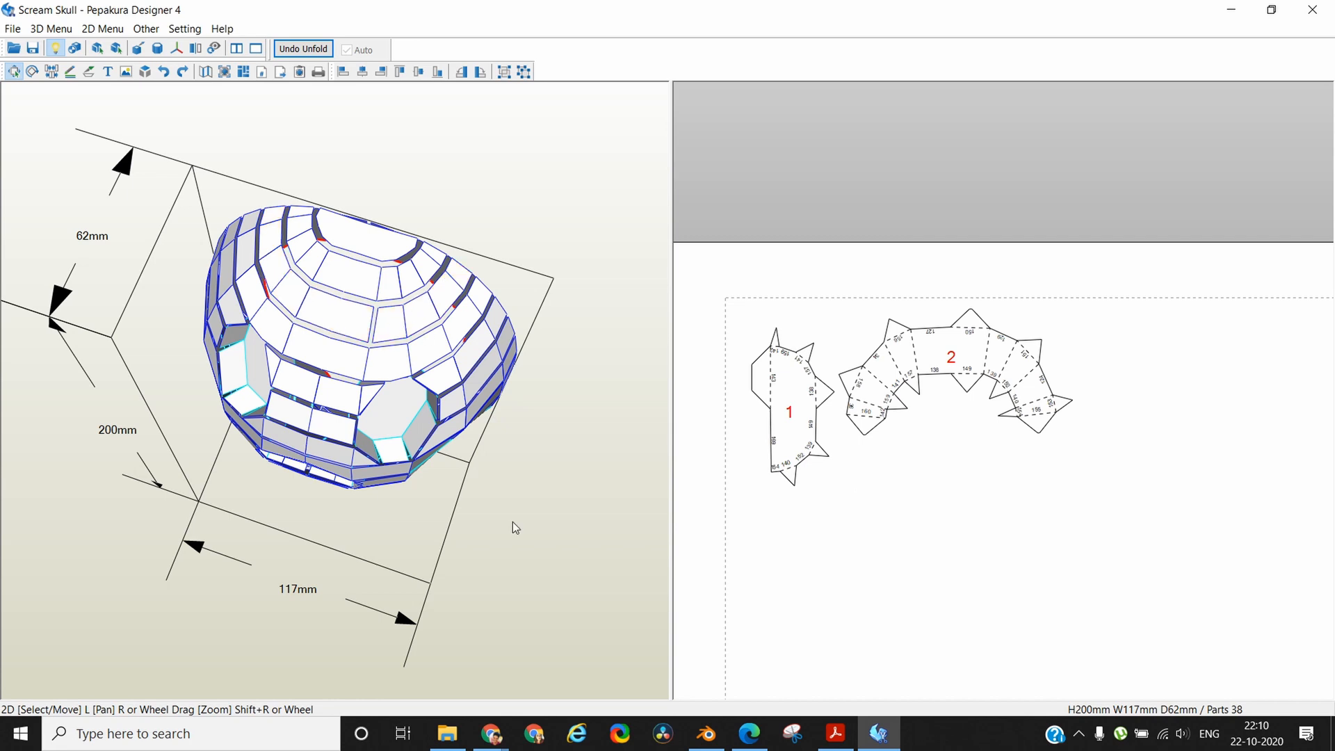
Join the two pieces of the second band around the crown along their shared edge at the front
{"action": "key", "text": "ctrl+n"}
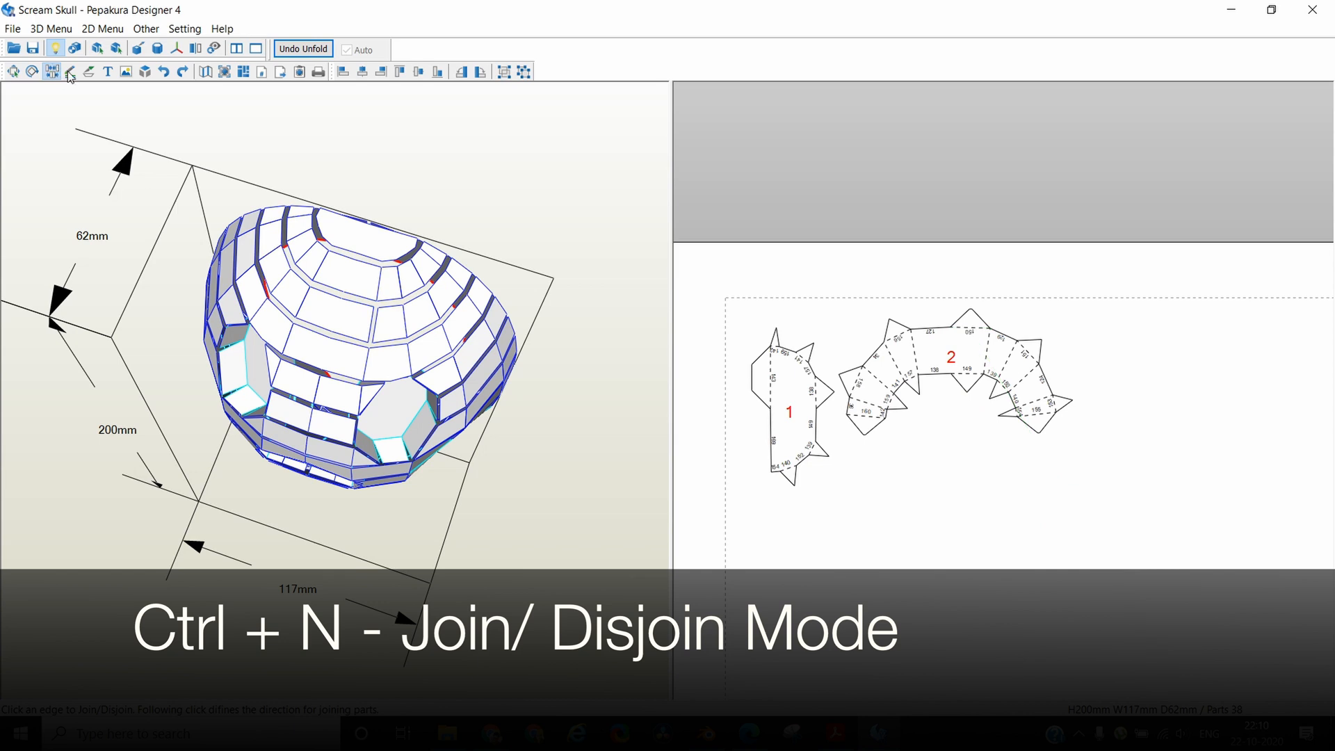
{"action": "left_click", "coordinate": [376, 329]}
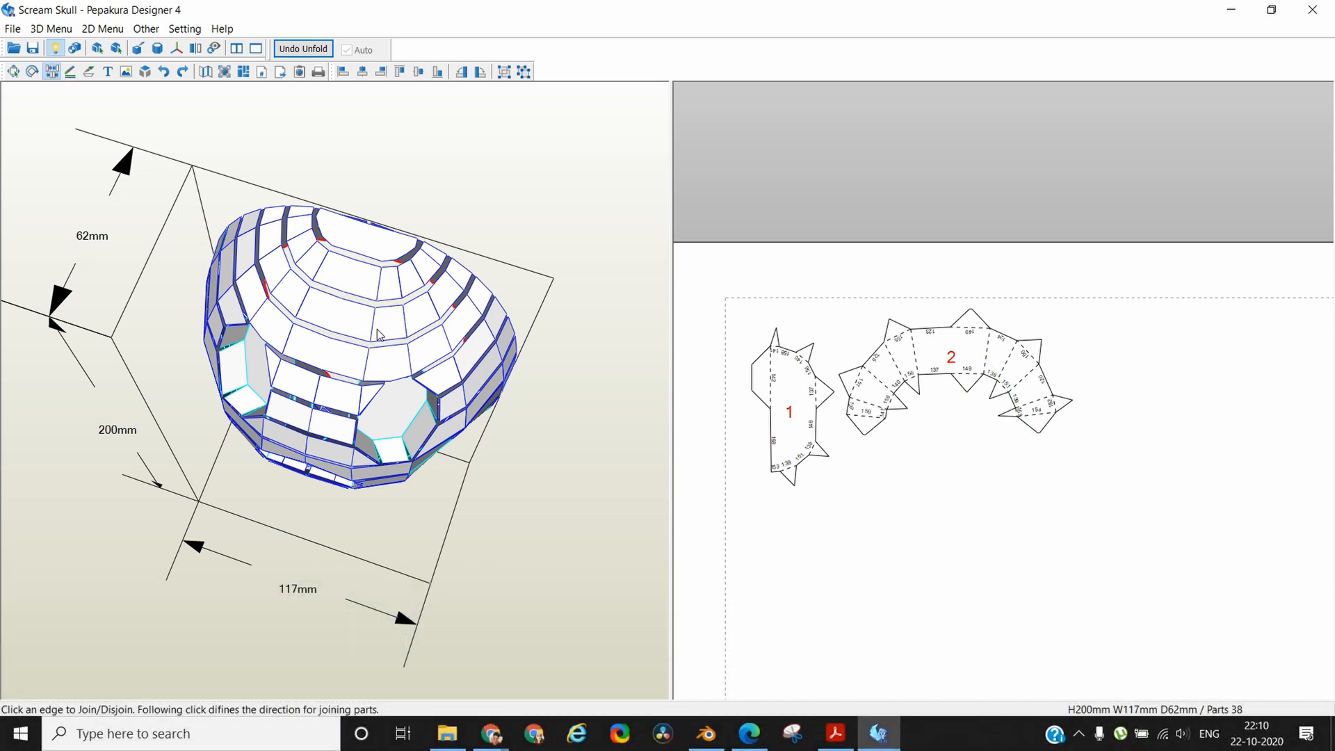
{"action": "left_click", "coordinate": [300, 308]}
{"action": "left_click", "coordinate": [374, 328]}
{"action": "left_click", "coordinate": [306, 303]}
{"action": "left_click", "coordinate": [374, 326]}
{"action": "key", "text": "Escape"}
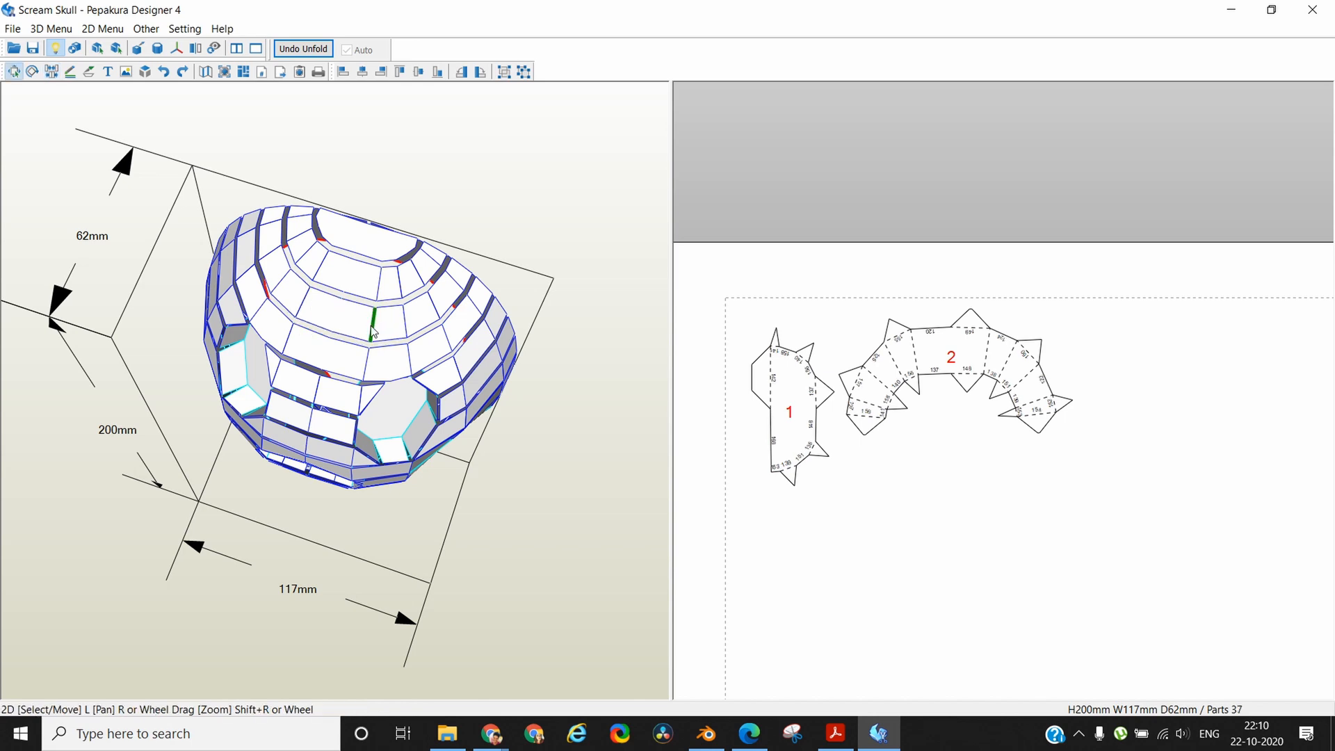
Select the joined second band and move its unfolded part to the first page beside part 2
{"action": "left_click", "coordinate": [354, 320]}
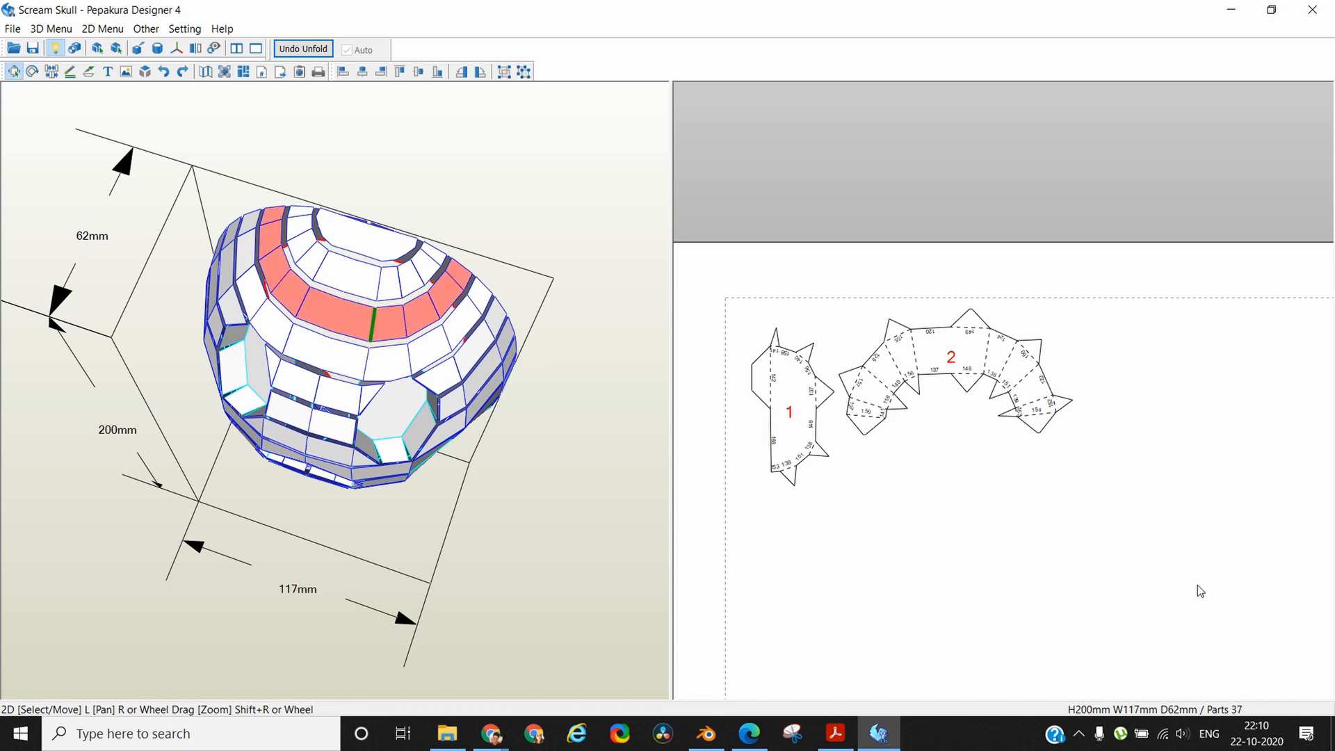
{"action": "scroll", "coordinate": [1196, 590], "scroll_direction": "down", "scroll_amount": 4}
{"action": "middle_click_drag", "start_coordinate": [1095, 381], "coordinate": [1031, 219]}
{"action": "left_click_drag", "start_coordinate": [1188, 612], "coordinate": [979, 295]}
{"action": "middle_click_drag", "start_coordinate": [1015, 237], "coordinate": [982, 445]}
{"action": "left_click_drag", "start_coordinate": [946, 413], "coordinate": [995, 347]}
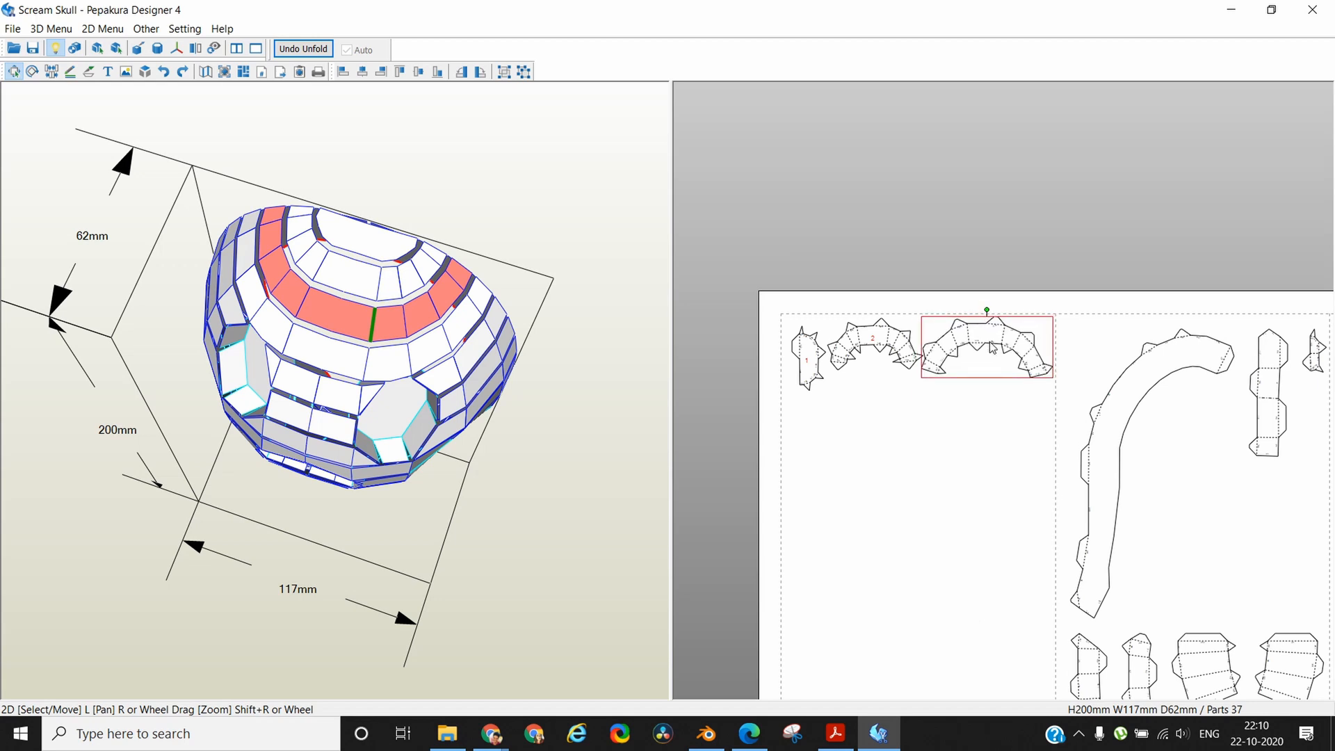
{"action": "scroll", "coordinate": [999, 440], "scroll_direction": "up", "scroll_amount": 1}
{"action": "scroll", "coordinate": [994, 445], "scroll_direction": "up", "scroll_amount": 2}
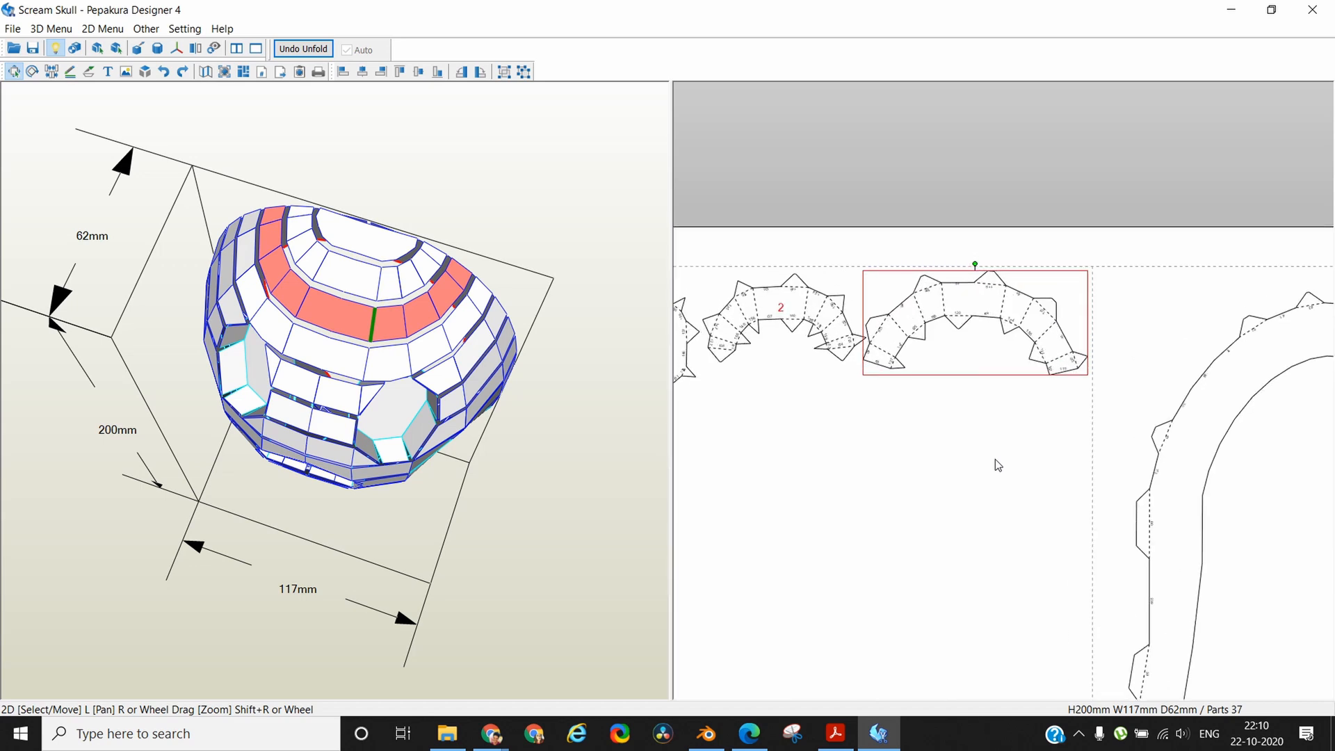
{"action": "left_click", "coordinate": [1007, 470]}
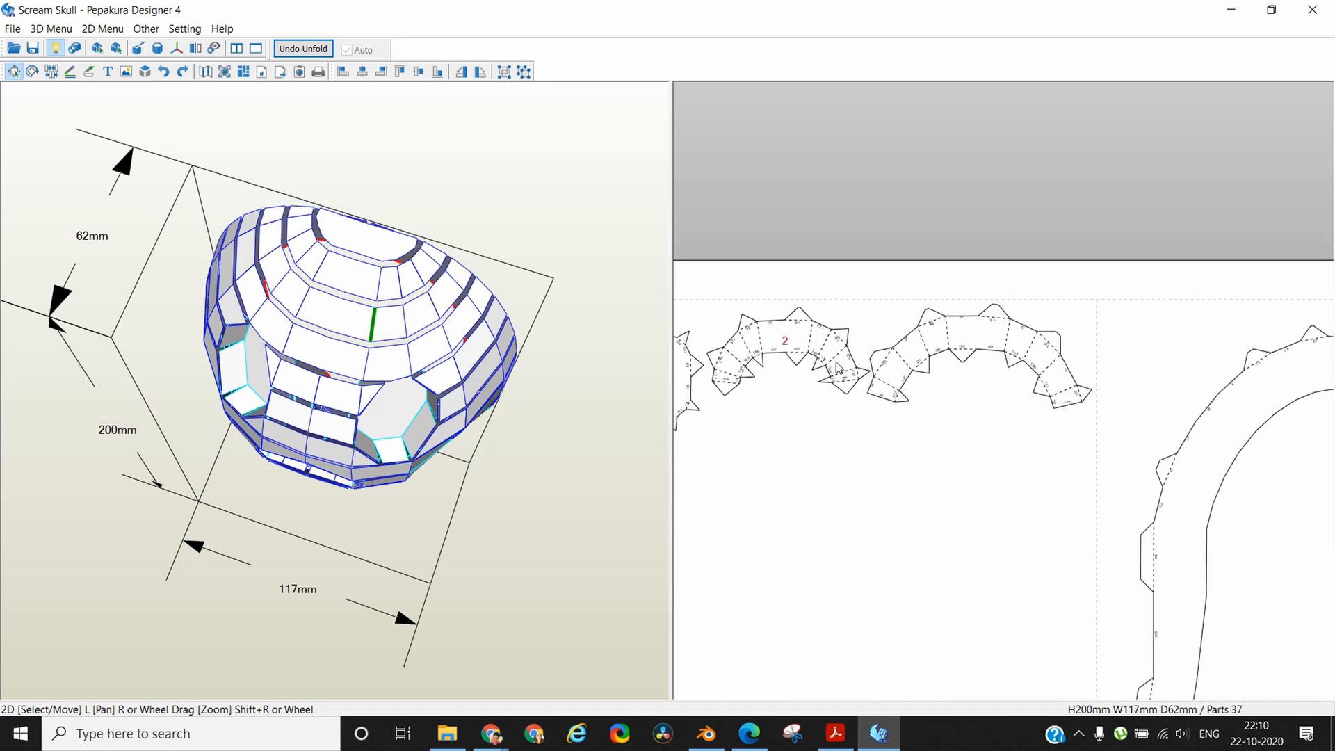
{"action": "left_click", "coordinate": [978, 349]}
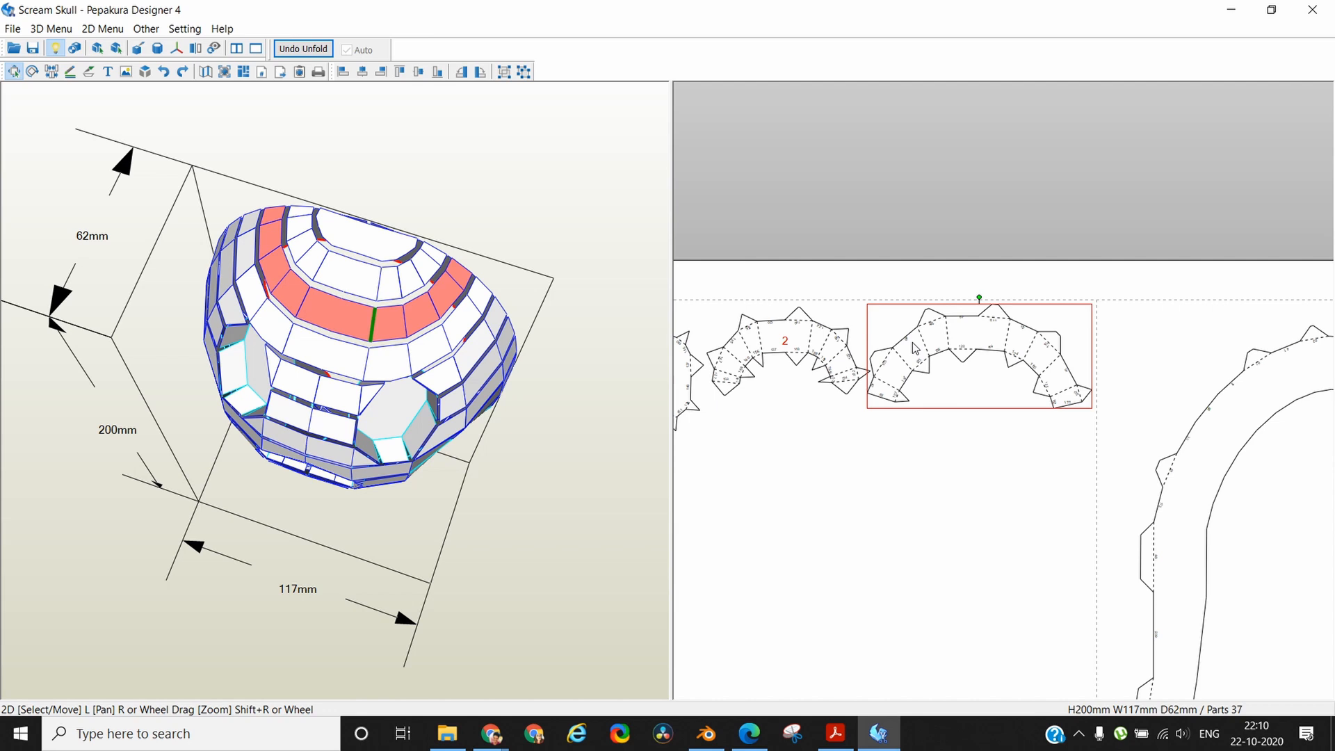
Label the second band's part with the red text "3" at 12 pt
{"action": "key", "text": "t"}
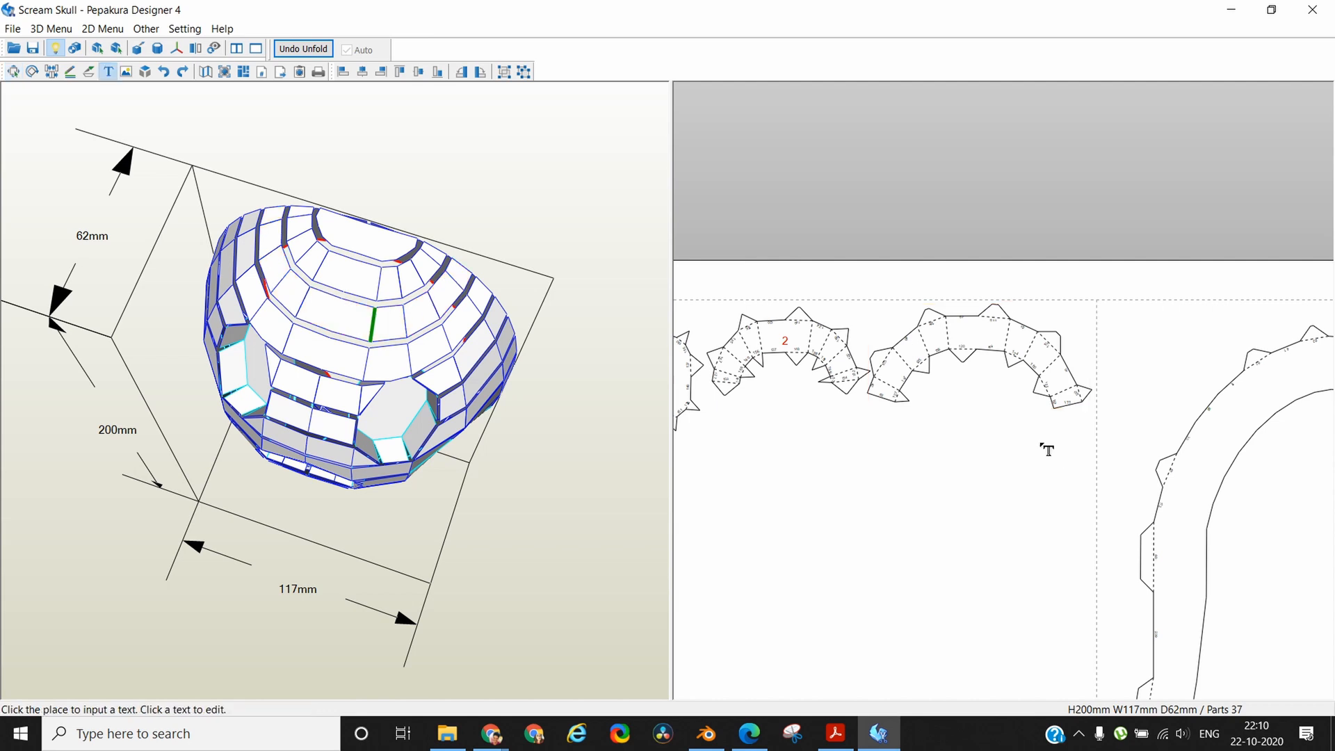
{"action": "left_click", "coordinate": [975, 337]}
{"action": "left_click", "coordinate": [629, 438]}
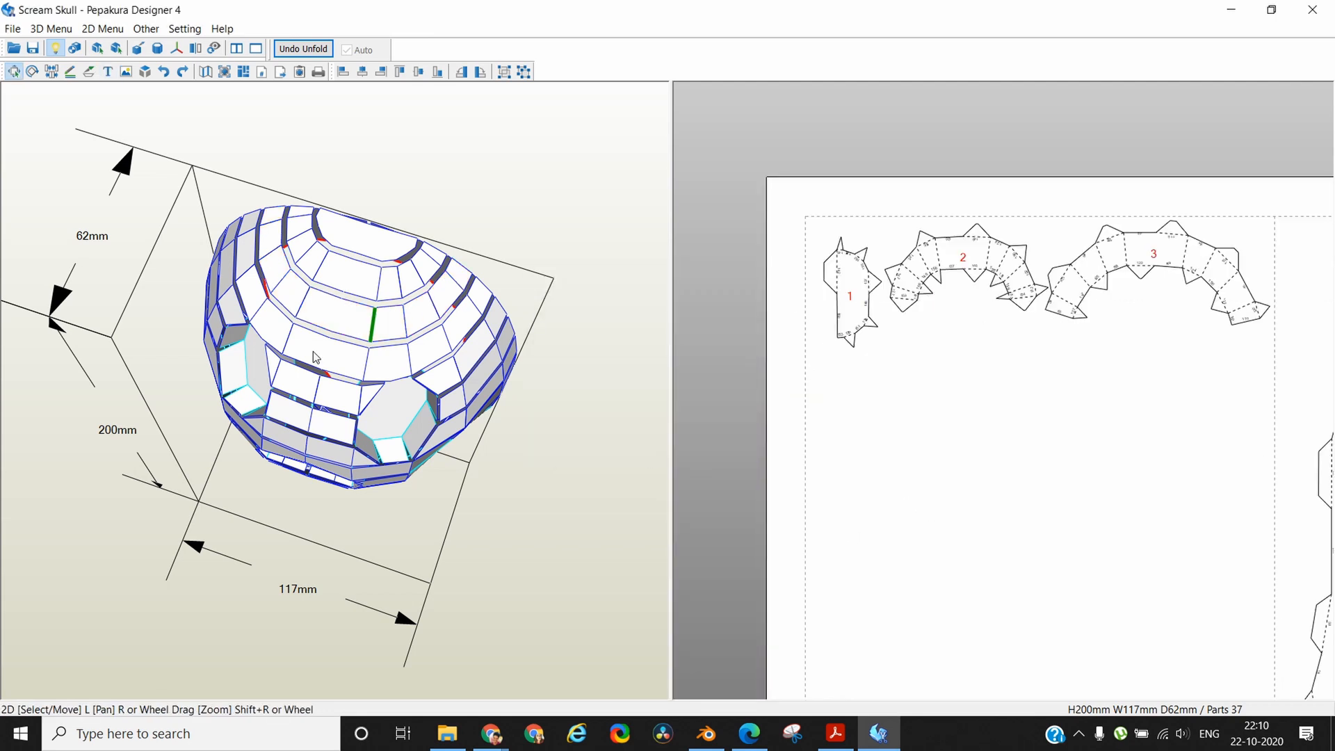
Move the unfolded parts of the following bands onto the first page below parts 1 to 3
{"action": "scroll", "coordinate": [936, 278], "scroll_direction": "down", "scroll_amount": 5}
{"action": "left_click_drag", "start_coordinate": [1104, 384], "coordinate": [883, 266]}
{"action": "left_click_drag", "start_coordinate": [1205, 569], "coordinate": [908, 229]}
{"action": "left_click_drag", "start_coordinate": [1071, 476], "coordinate": [897, 265]}
{"action": "left_click_drag", "start_coordinate": [1180, 575], "coordinate": [949, 235]}
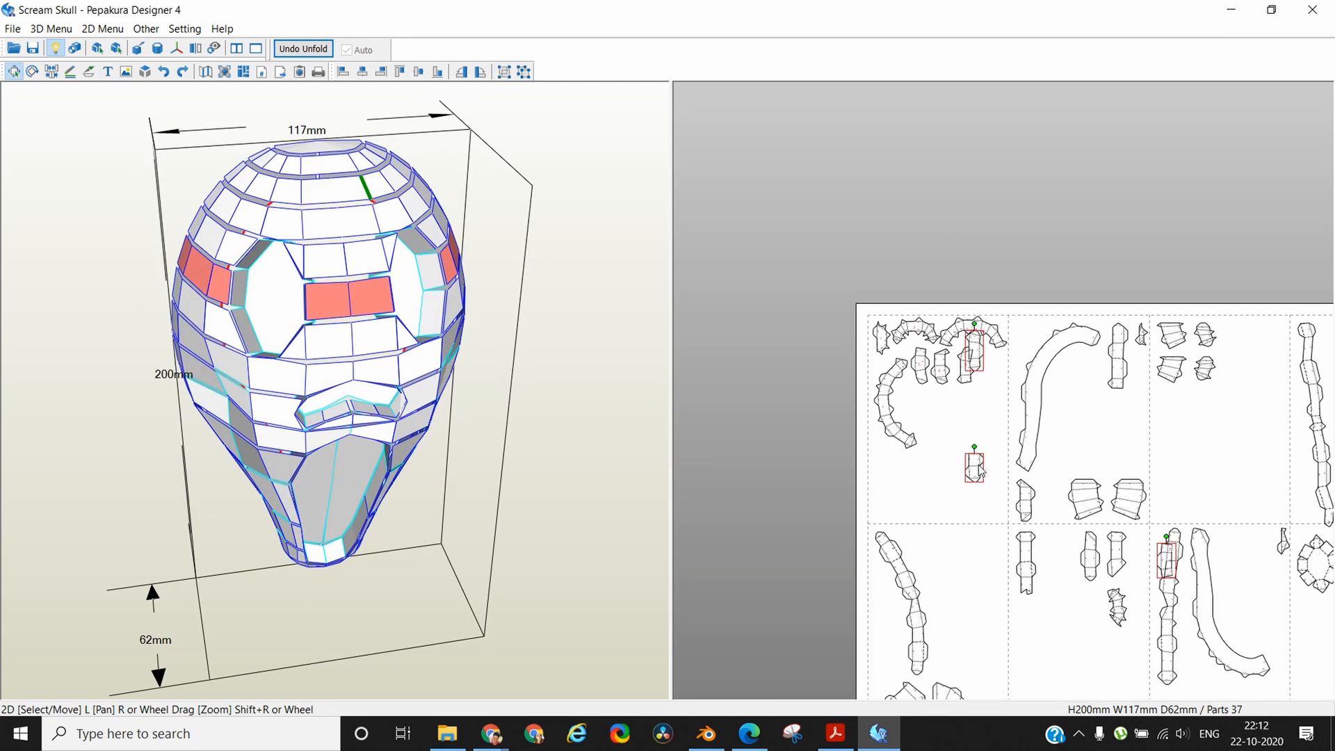
{"action": "left_click_drag", "start_coordinate": [971, 448], "coordinate": [990, 362]}
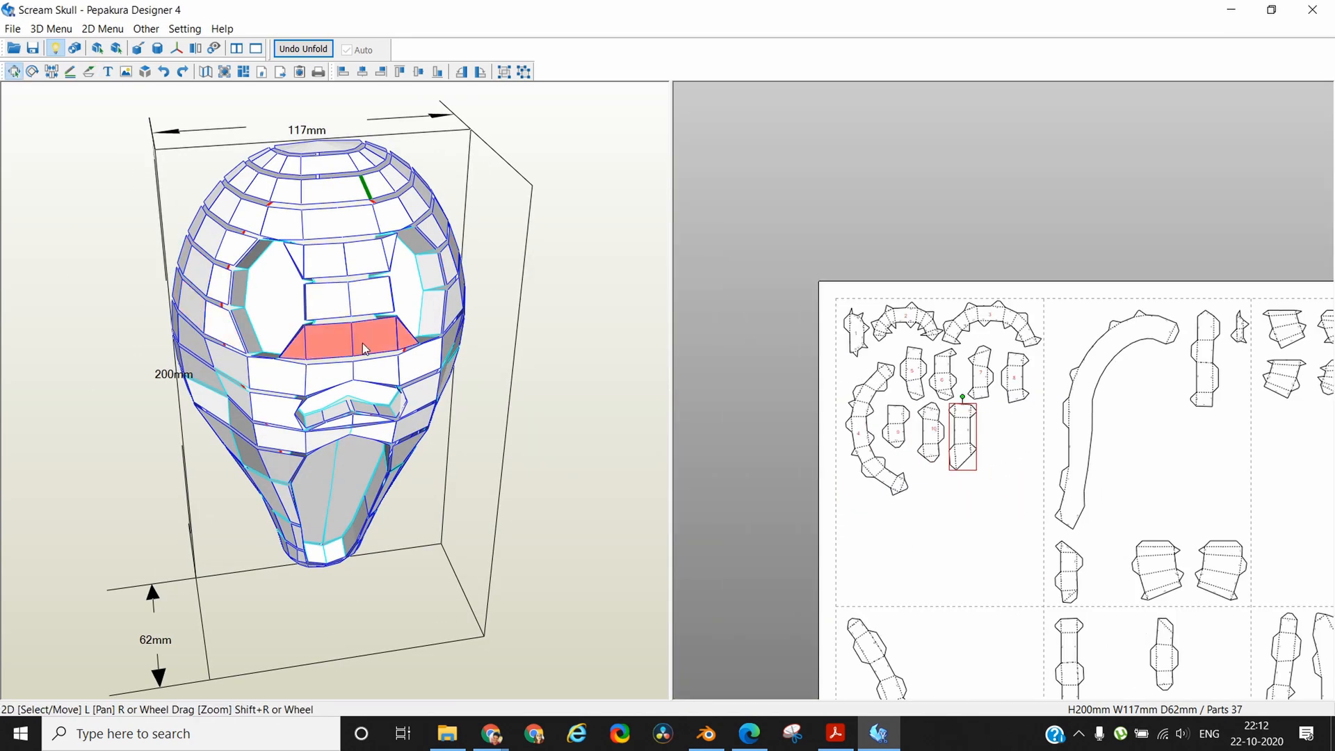
Label the next two parts on the first page "13" and "18", and change label 9 to "9.."
{"action": "scroll", "coordinate": [1019, 452], "scroll_direction": "up", "scroll_amount": 3}
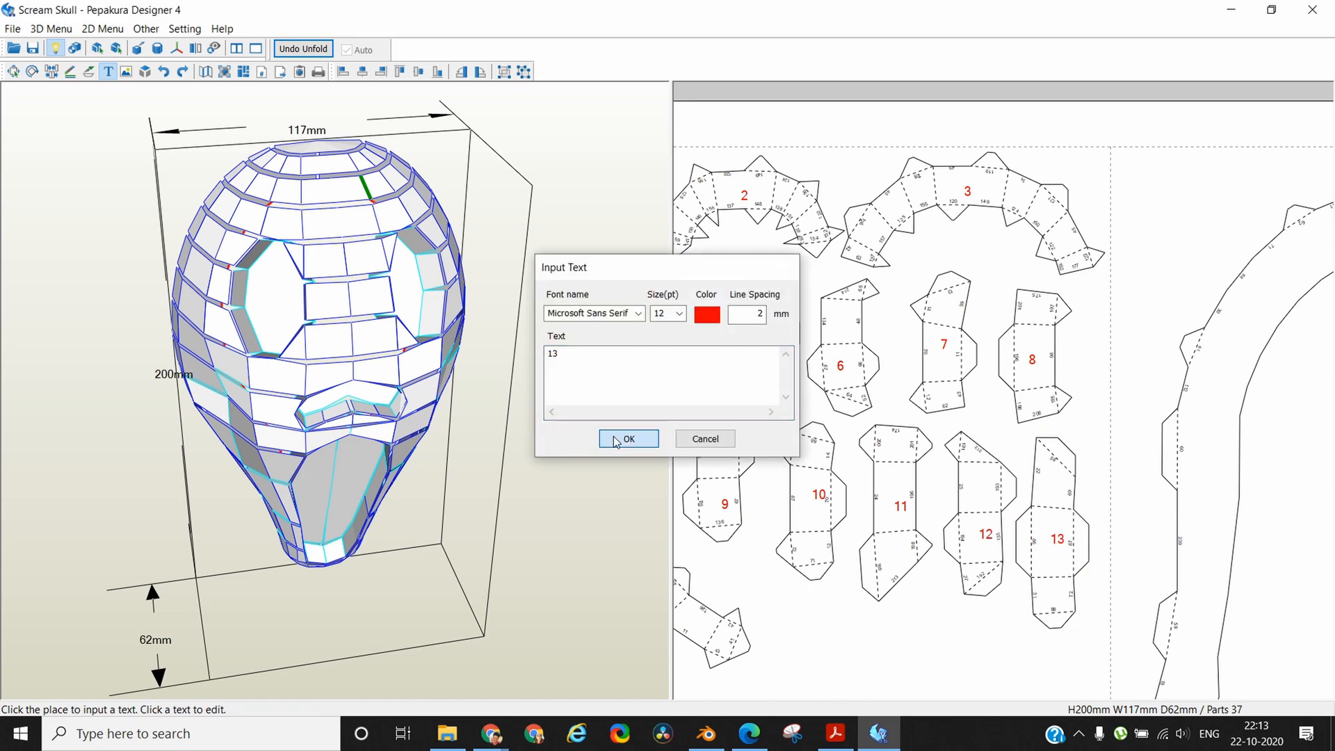
{"action": "key", "text": "Return"}
{"action": "double_click", "coordinate": [724, 503]}
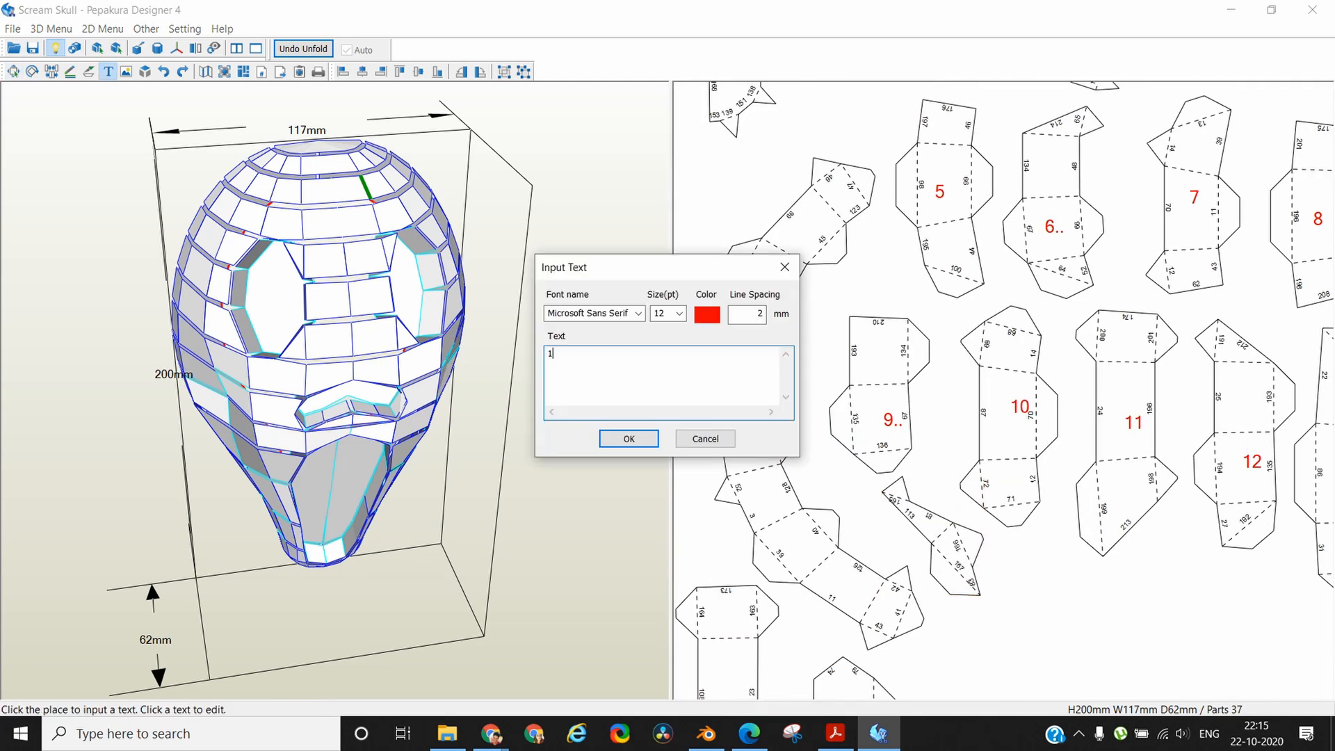
{"action": "key", "text": "Return"}
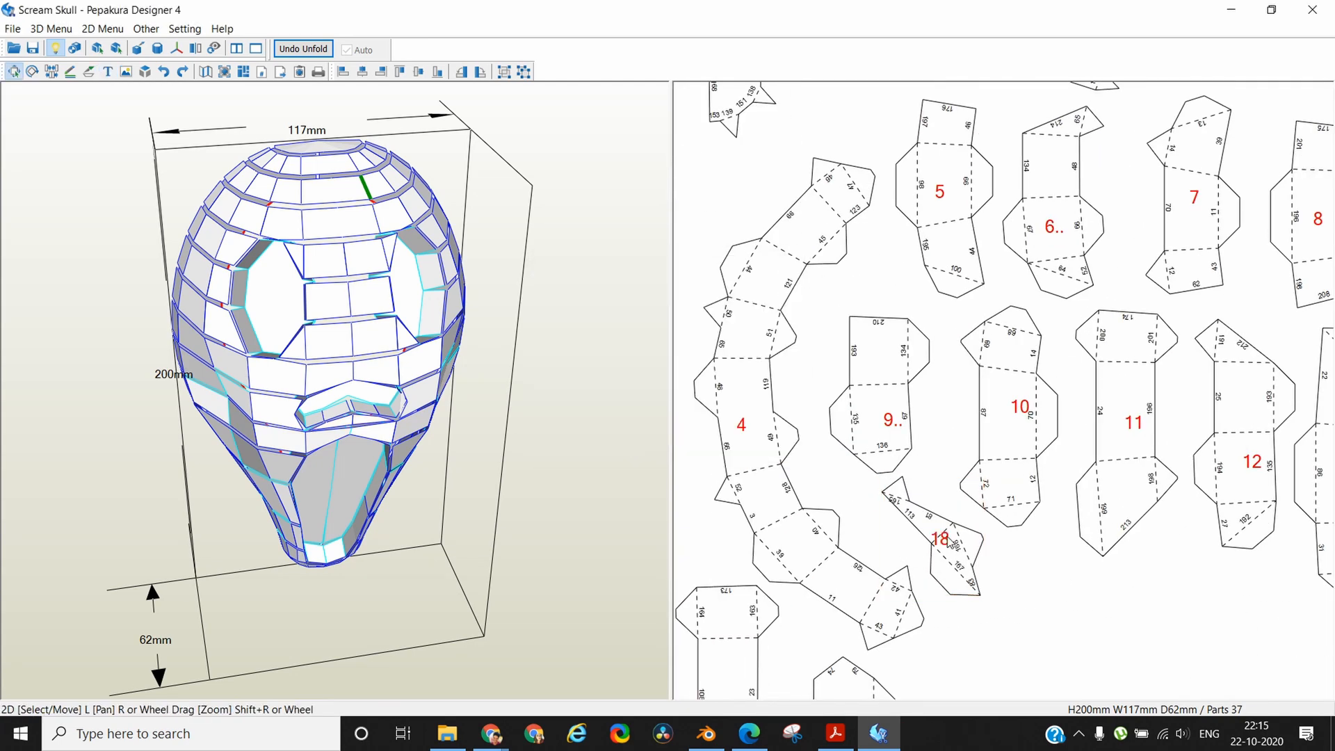
Arrange the wide cheek parts along the lower area of the first page and label the one beside part 16 "19"
{"action": "scroll", "coordinate": [937, 534], "scroll_direction": "down", "scroll_amount": 5}
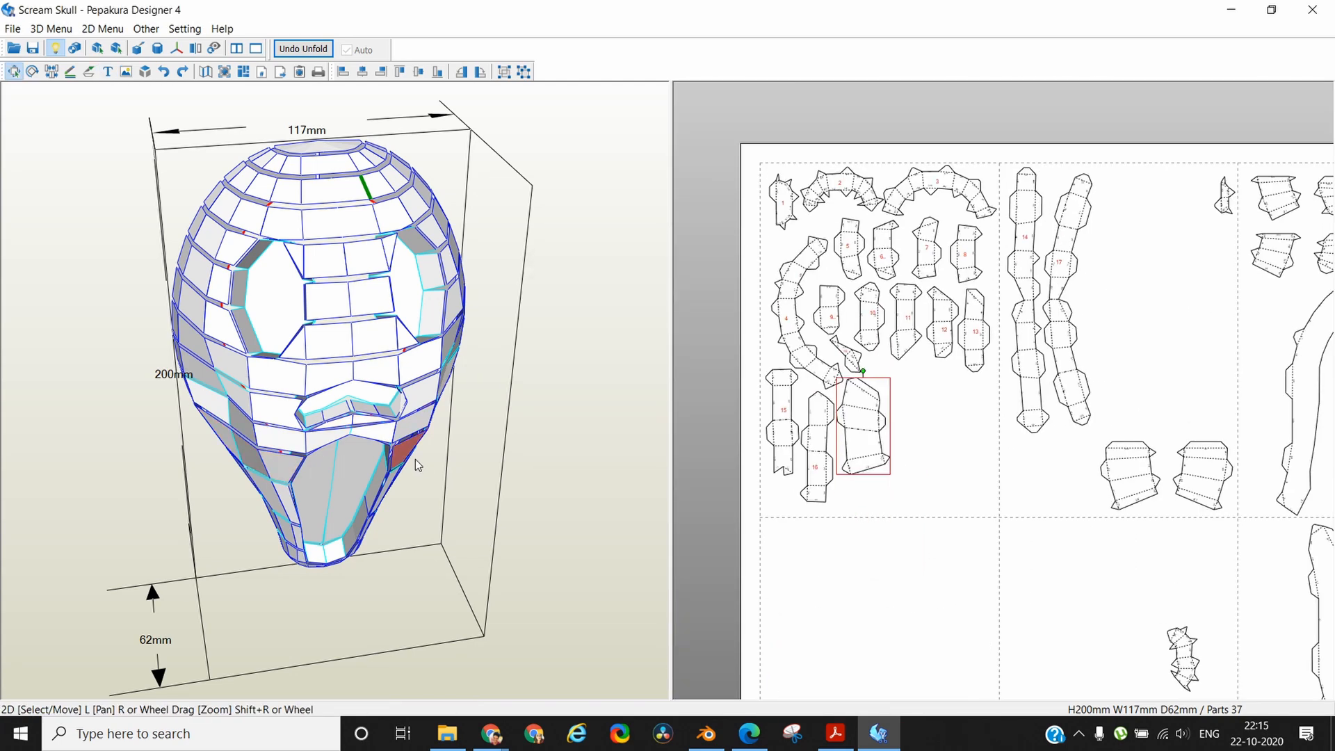
{"action": "left_click_drag", "start_coordinate": [862, 390], "coordinate": [956, 343]}
{"action": "left_click_drag", "start_coordinate": [1124, 446], "coordinate": [953, 453]}
{"action": "left_click", "coordinate": [108, 71]}
{"action": "left_click", "coordinate": [864, 410]}
{"action": "type", "text": "19"}
{"action": "left_click", "coordinate": [629, 438]}
Label the three remaining wide parts on the first page "20", "21" and "22"
{"action": "left_click", "coordinate": [911, 391]}
{"action": "type", "text": "20"}
{"action": "left_click", "coordinate": [964, 381]}
{"action": "type", "text": "21"}
{"action": "left_click", "coordinate": [953, 452]}
{"action": "type", "text": "22"}
Move a small fan-shaped part into the gap beside part 22 and label it "23"
{"action": "left_click_drag", "start_coordinate": [1270, 167], "coordinate": [902, 459]}
{"action": "left_click", "coordinate": [900, 459]}
{"action": "type", "text": "23"}
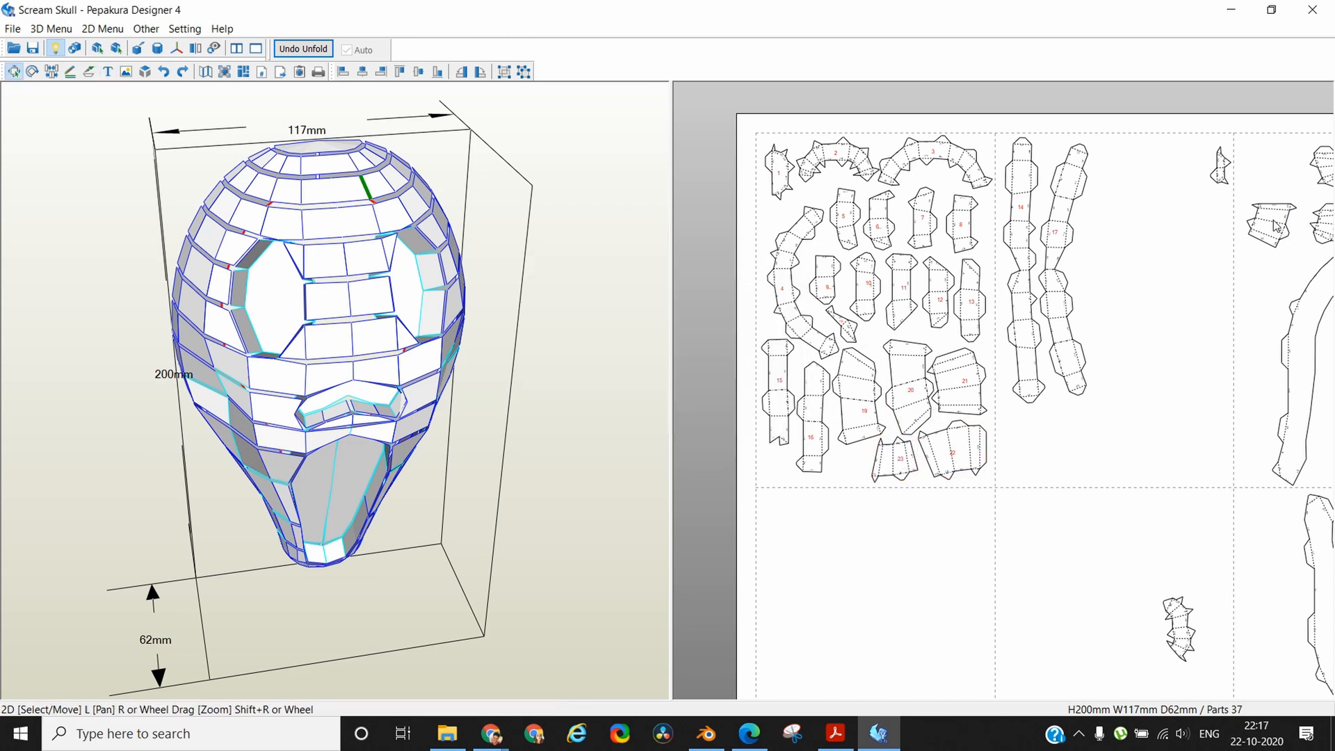
Place one fan-shaped part beside part 17 as "24" and a smaller one beside part 23 as "25"
{"action": "left_click_drag", "start_coordinate": [1271, 225], "coordinate": [1114, 294]}
{"action": "left_click", "coordinate": [1111, 294]}
{"action": "type", "text": "24"}
{"action": "left_click_drag", "start_coordinate": [1324, 166], "coordinate": [849, 462]}
{"action": "left_click", "coordinate": [852, 461]}
{"action": "type", "text": "25"}
Place two small spiky parts around part 24 and label the lower one "26" and the upper one "27"
{"action": "left_click_drag", "start_coordinate": [1324, 224], "coordinate": [1108, 346]}
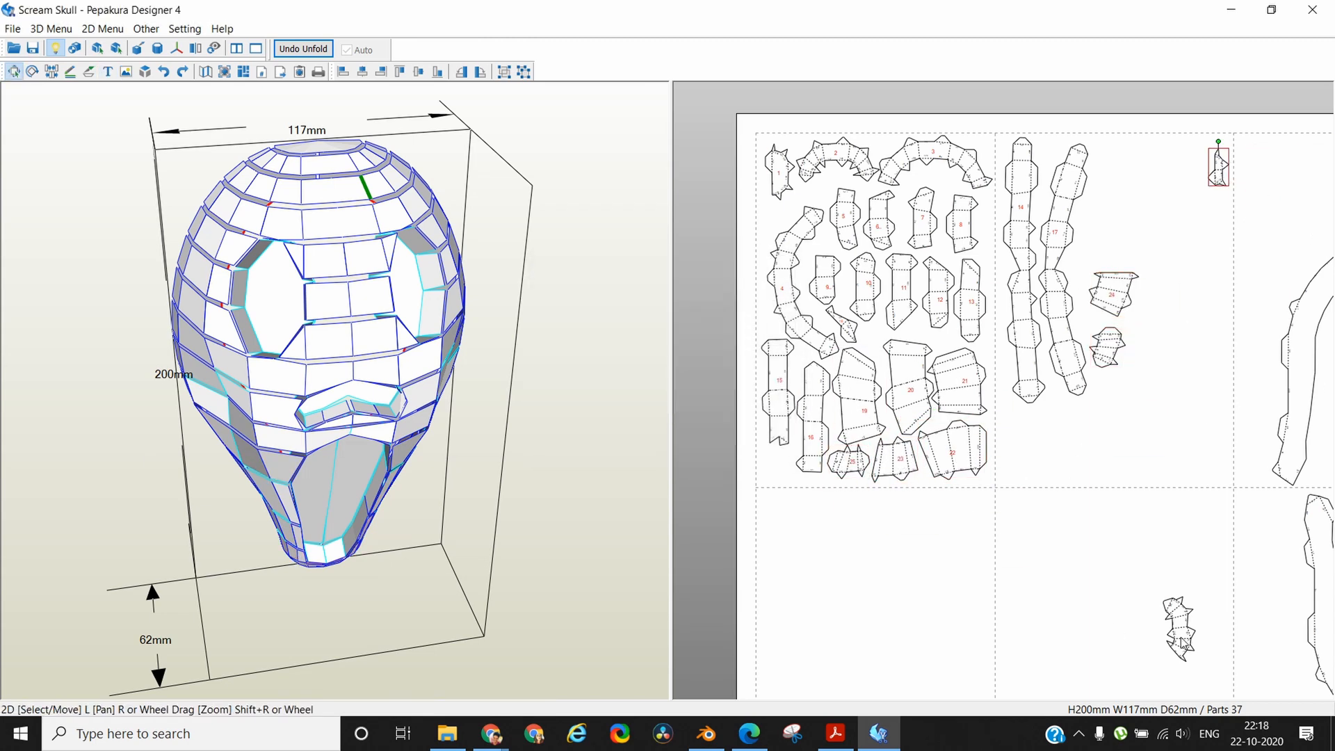
{"action": "left_click_drag", "start_coordinate": [1178, 630], "coordinate": [1115, 239]}
{"action": "type", "text": "26"}
{"action": "left_click", "coordinate": [1116, 246]}
{"action": "type", "text": "27"}
Move the small narrow part to the first page below part 15 and label it "28"
{"action": "left_click_drag", "start_coordinate": [1218, 169], "coordinate": [776, 463]}
{"action": "left_click", "coordinate": [761, 470]}
{"action": "type", "text": "28"}
Nest the two long curved parts with parts 14 and 17 between them on a single page
{"action": "left_click", "coordinate": [14, 71]}
{"action": "left_click_drag", "start_coordinate": [1136, 479], "coordinate": [1107, 403]}
{"action": "left_click_drag", "start_coordinate": [1155, 614], "coordinate": [1260, 417]}
{"action": "left_click_drag", "start_coordinate": [904, 348], "coordinate": [1157, 411]}
{"action": "left_click_drag", "start_coordinate": [1158, 344], "coordinate": [1206, 365]}
{"action": "left_click_drag", "start_coordinate": [1158, 410], "coordinate": [1151, 382]}
{"action": "left_click_drag", "start_coordinate": [931, 371], "coordinate": [1186, 438]}
{"action": "left_click_drag", "start_coordinate": [1194, 355], "coordinate": [1251, 382]}
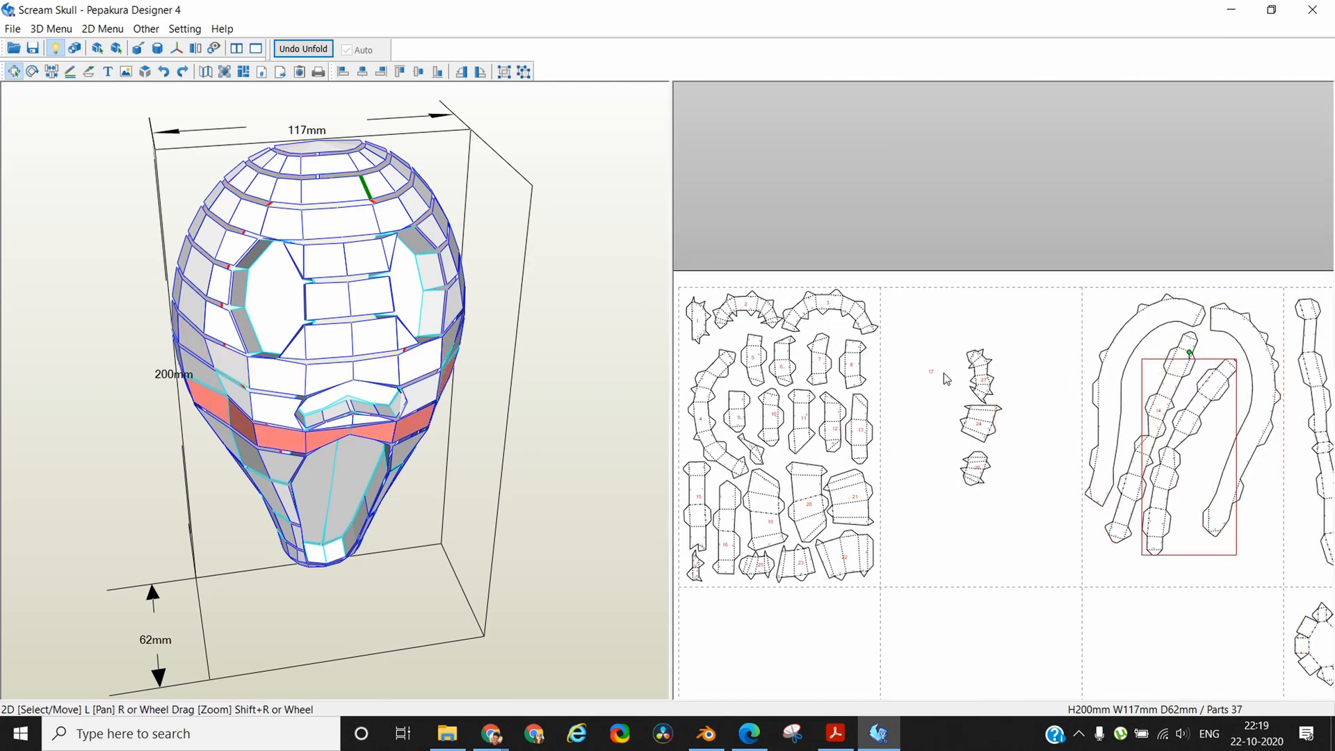
Move parts 26, 24 and 27 into the free spaces around the nested curved parts
{"action": "left_click", "coordinate": [977, 470]}
{"action": "left_click_drag", "start_coordinate": [975, 468], "coordinate": [1207, 435]}
{"action": "left_click_drag", "start_coordinate": [1208, 415], "coordinate": [1222, 411]}
{"action": "left_click_drag", "start_coordinate": [979, 423], "coordinate": [1248, 548]}
{"action": "left_click_drag", "start_coordinate": [981, 379], "coordinate": [1202, 474]}
Move the whole group of nested curved parts and small parts onto the second page
{"action": "left_click_drag", "start_coordinate": [1084, 279], "coordinate": [1283, 577]}
{"action": "left_click_drag", "start_coordinate": [1140, 386], "coordinate": [938, 383]}
{"action": "left_click_drag", "start_coordinate": [1081, 581], "coordinate": [882, 280]}
{"action": "left_click_drag", "start_coordinate": [937, 378], "coordinate": [938, 382]}
Place the eye-socket ring part on the third page and label the two rings "28" and "29"
{"action": "scroll", "coordinate": [1103, 441], "scroll_direction": "up", "scroll_amount": 3}
{"action": "left_click_drag", "start_coordinate": [1321, 645], "coordinate": [1213, 319]}
{"action": "right_click_drag", "start_coordinate": [1103, 440], "coordinate": [866, 441]}
{"action": "left_click", "coordinate": [107, 72]}
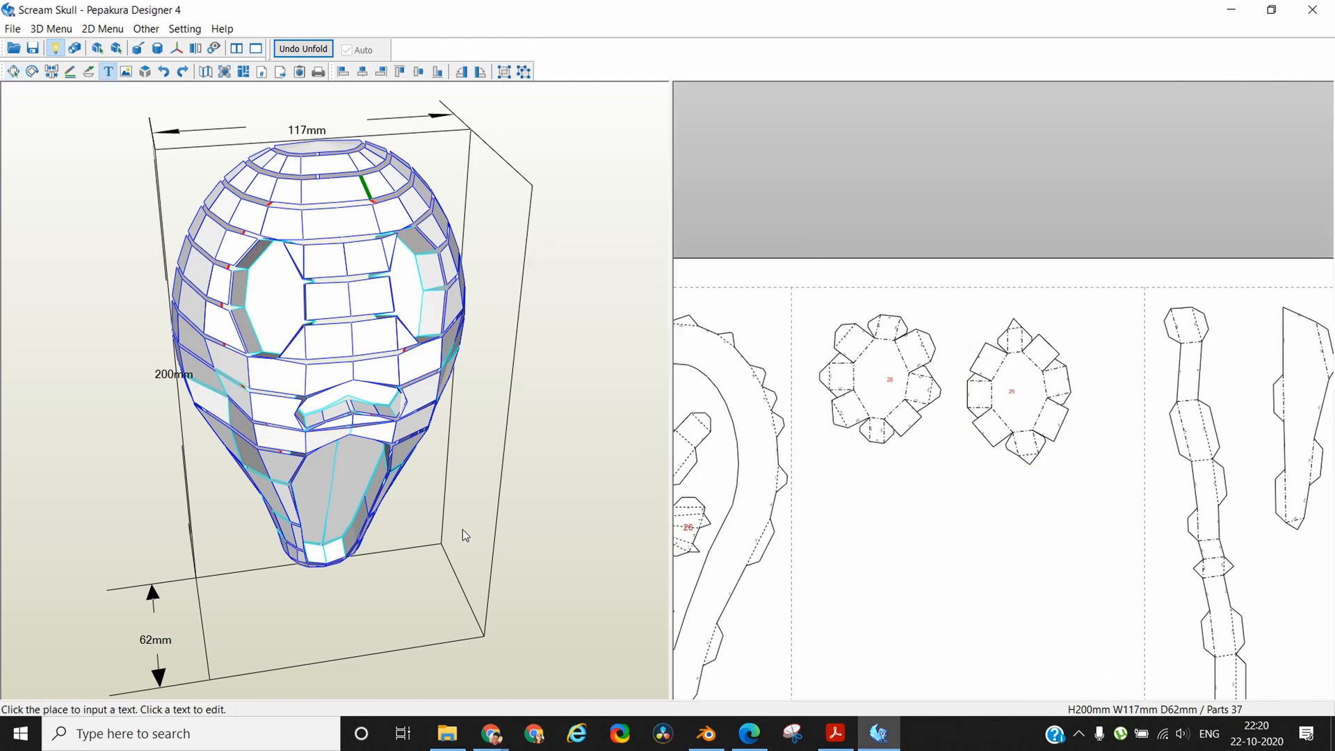
{"action": "type", "text": "2829"}
Arrange the two long tapered parts below the rings on the third page and label them "30" and "31"
{"action": "left_click_drag", "start_coordinate": [1305, 423], "coordinate": [911, 563]}
{"action": "left_click", "coordinate": [771, 390]}
{"action": "type", "text": "30"}
{"action": "left_click", "coordinate": [849, 431]}
{"action": "type", "text": "31"}
Set the text size of labels 28 and 29 on the ring parts to 12 pt
{"action": "left_click", "coordinate": [14, 71]}
{"action": "right_click", "coordinate": [821, 230]}
{"action": "left_click", "coordinate": [826, 241]}
{"action": "right_click", "coordinate": [943, 239]}
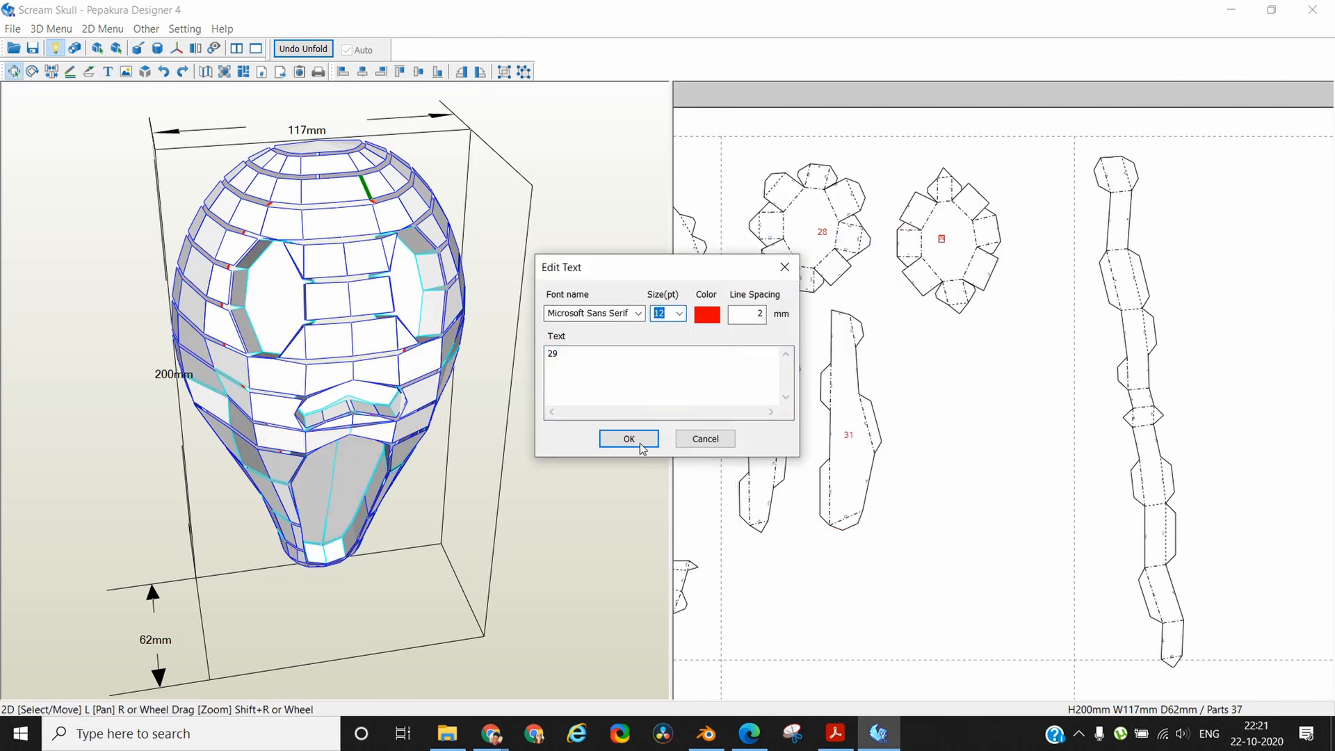
{"action": "left_click", "coordinate": [629, 439]}
Label the small angled part "30" and the narrow spiky strip "31" on the third page
{"action": "left_click_drag", "start_coordinate": [1244, 660], "coordinate": [895, 156]}
{"action": "left_click", "coordinate": [108, 72]}
{"action": "type", "text": "3031"}
{"action": "left_click", "coordinate": [632, 441]}
{"action": "left_click", "coordinate": [14, 72]}
Renumber the two long tapered parts as "32" and "33"
{"action": "scroll", "coordinate": [985, 417], "scroll_direction": "down", "scroll_amount": 3}
{"action": "left_click", "coordinate": [798, 430]}
{"action": "double_click", "coordinate": [798, 431]}
{"action": "type", "text": "32"}
{"action": "double_click", "coordinate": [850, 457]}
{"action": "type", "text": "33"}
Label the long strip along the third page's outer margin "34"
{"action": "left_click", "coordinate": [108, 72]}
{"action": "type", "text": "34"}
{"action": "left_click", "coordinate": [14, 72]}
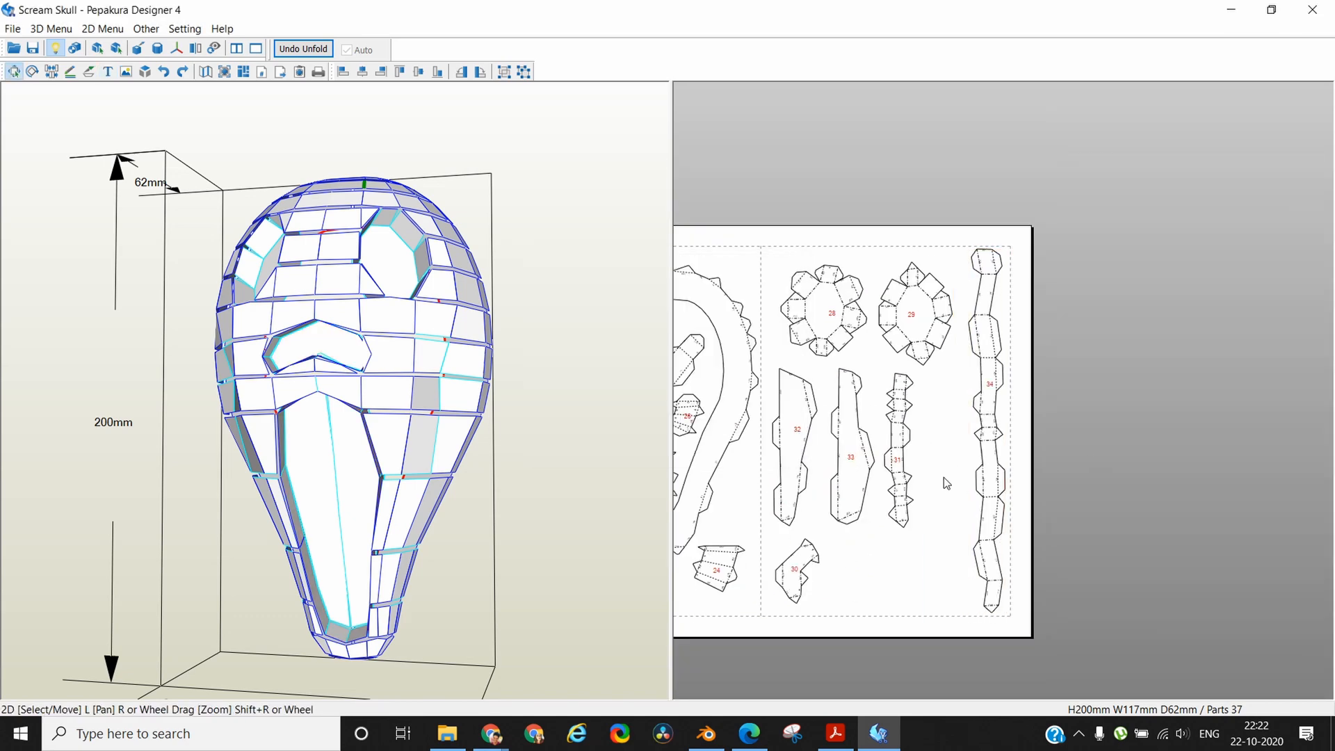
Examine the part numbers, edge IDs and flaps of the unfolded parts across the pages
{"action": "scroll", "coordinate": [893, 469], "scroll_direction": "down", "scroll_amount": 1}
{"action": "scroll", "coordinate": [895, 472], "scroll_direction": "down", "scroll_amount": 1}
{"action": "scroll", "coordinate": [897, 487], "scroll_direction": "up", "scroll_amount": 4}
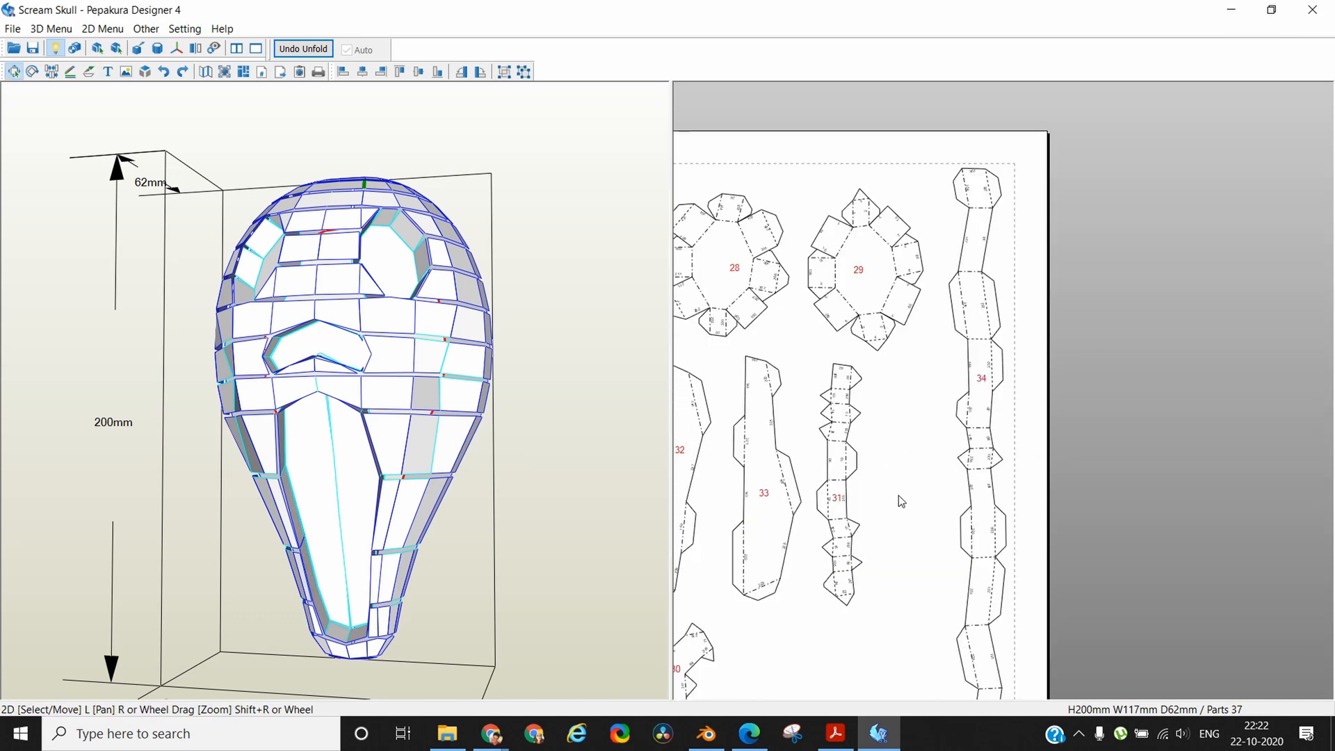
{"action": "middle_click_drag", "start_coordinate": [1075, 500], "coordinate": [1296, 418]}
{"action": "middle_click_drag", "start_coordinate": [1125, 507], "coordinate": [1328, 535]}
{"action": "middle_click_drag", "start_coordinate": [688, 236], "coordinate": [888, 361]}
{"action": "scroll", "coordinate": [862, 258], "scroll_direction": "up", "scroll_amount": 2}
{"action": "scroll", "coordinate": [886, 351], "scroll_direction": "up", "scroll_amount": 2}
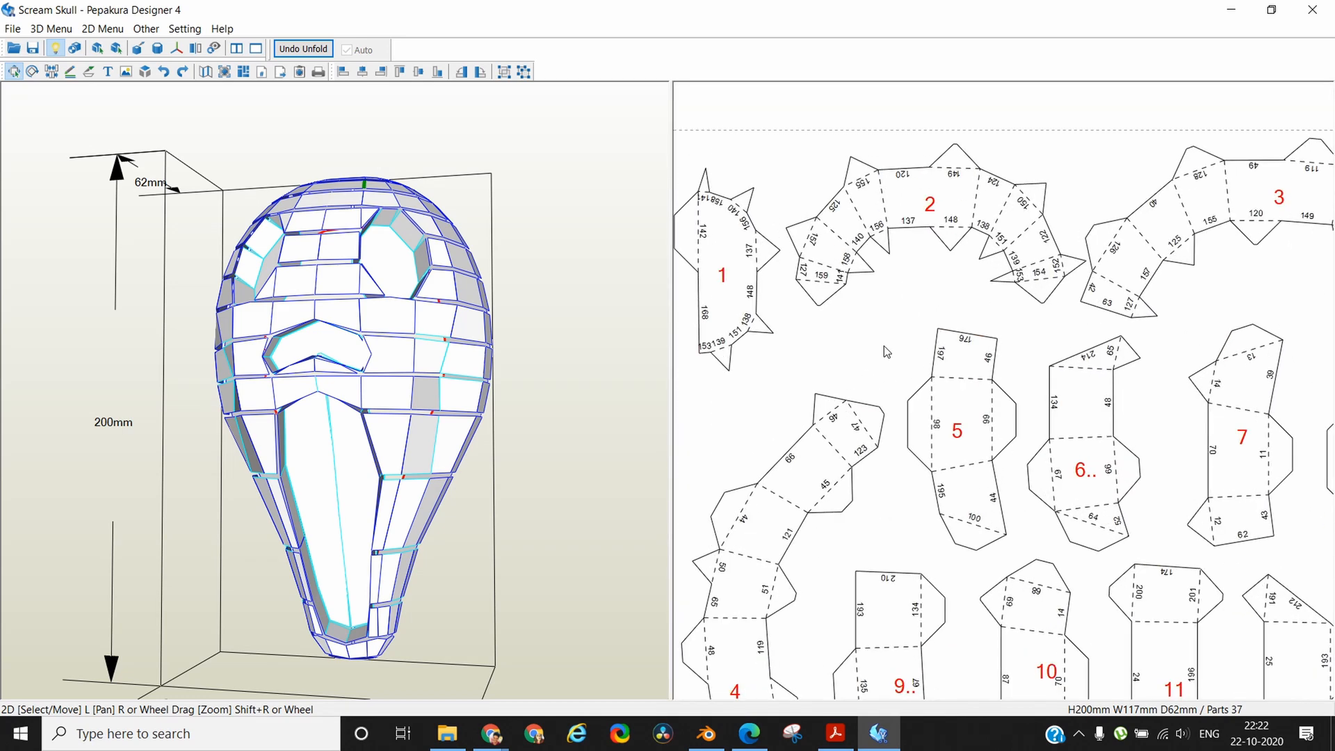
{"action": "middle_click_drag", "start_coordinate": [840, 318], "coordinate": [923, 409]}
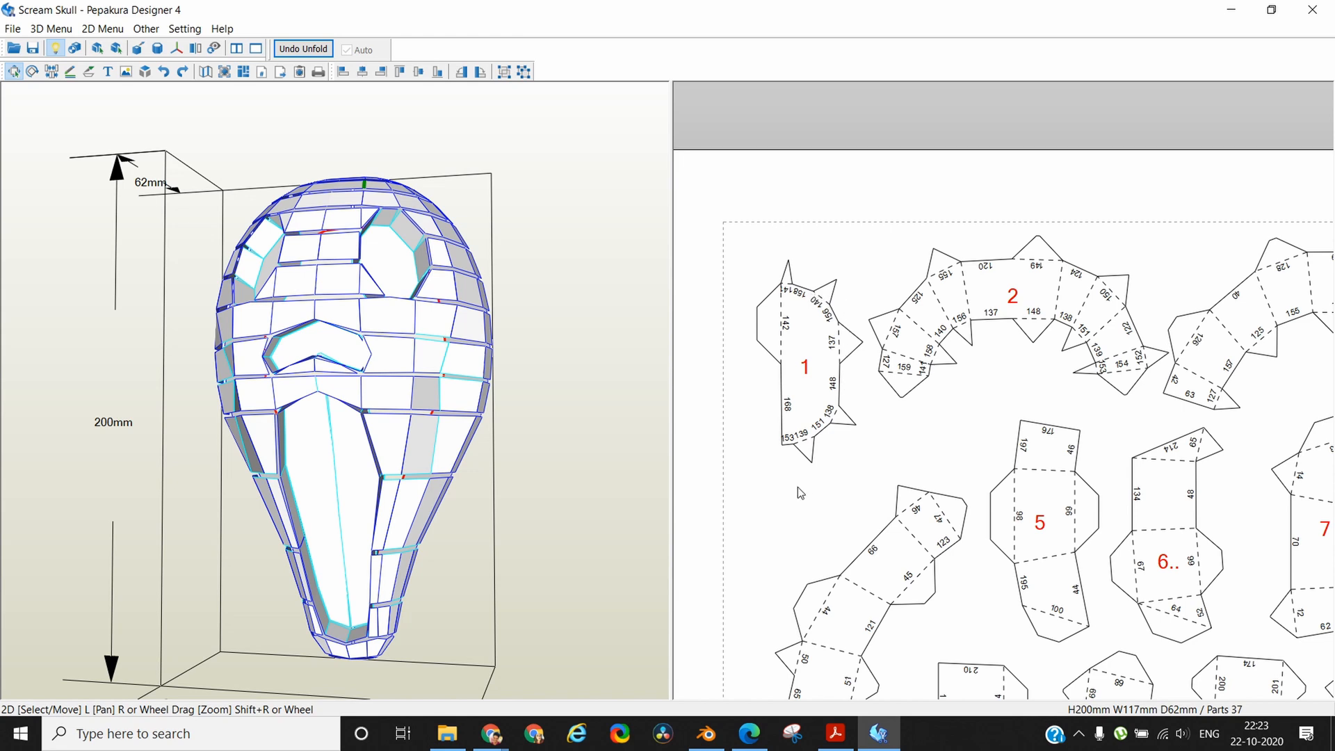
{"action": "right_click_drag", "start_coordinate": [1025, 387], "coordinate": [998, 387]}
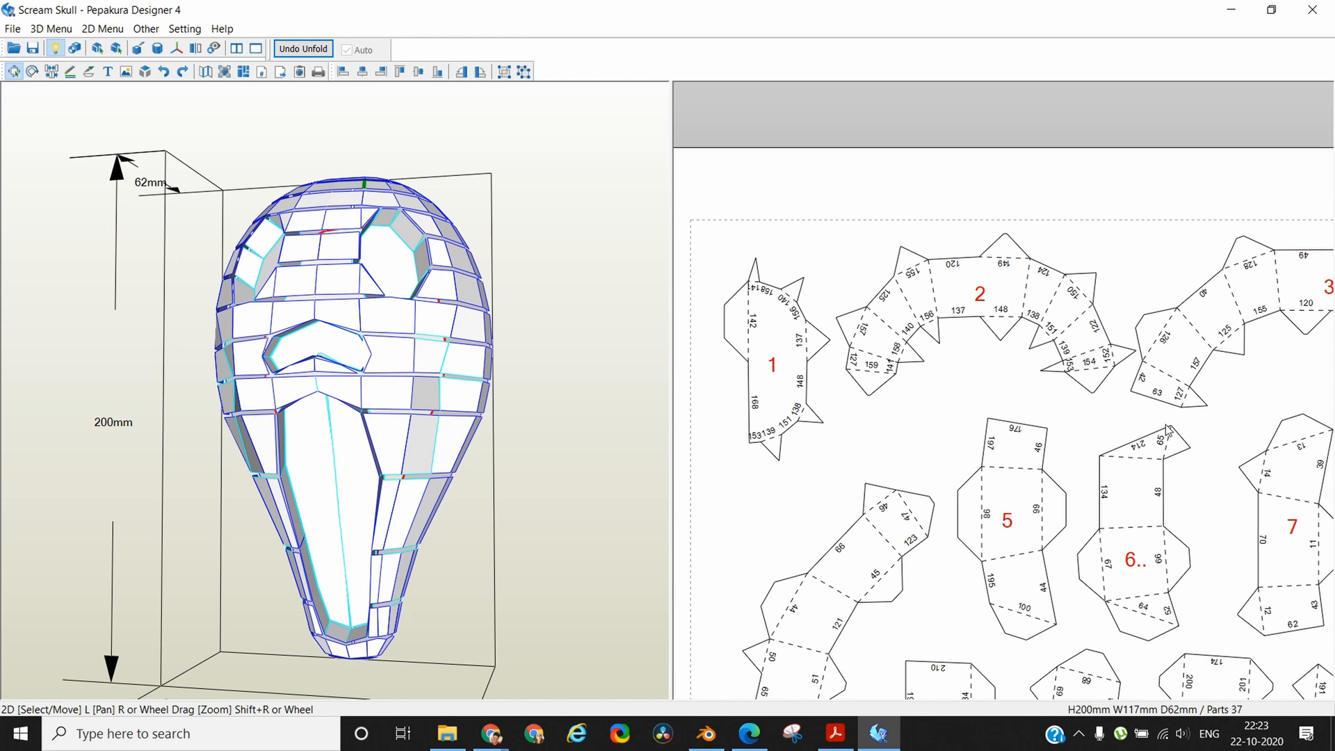
{"action": "right_click_drag", "start_coordinate": [1116, 416], "coordinate": [884, 376]}
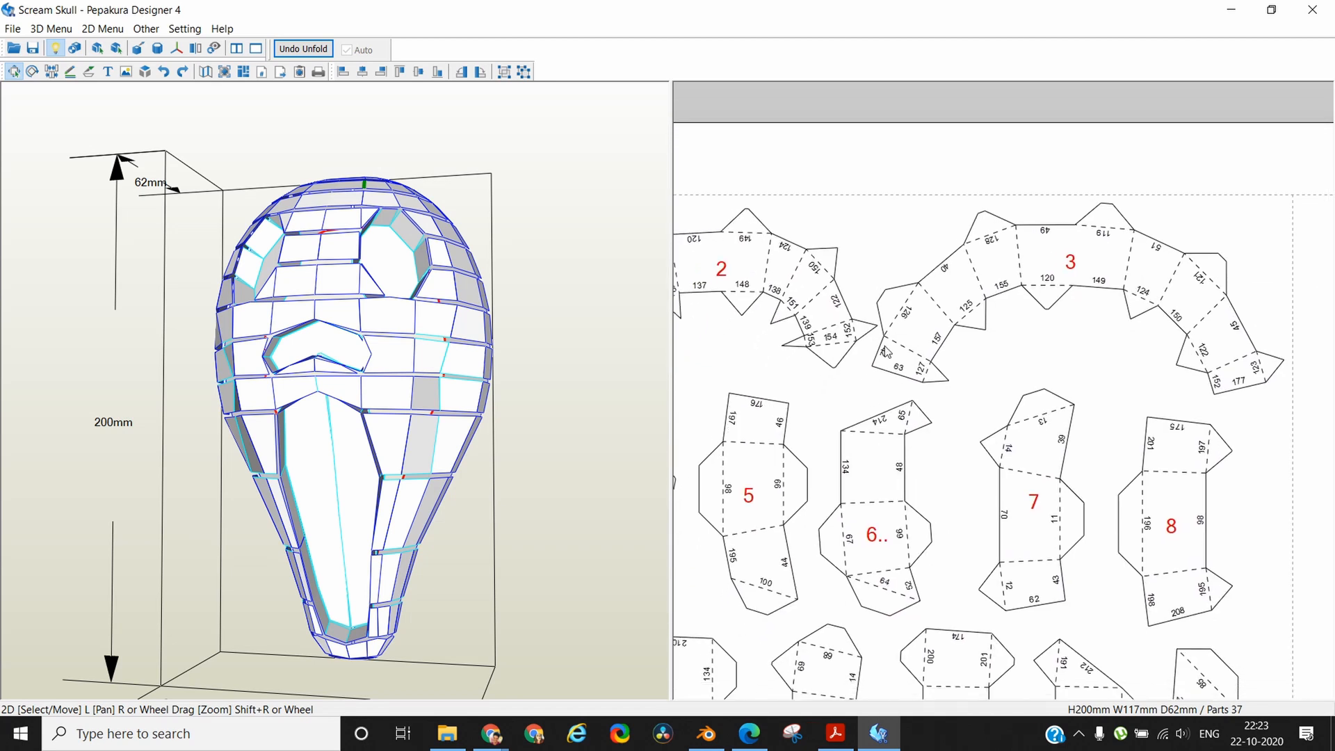
{"action": "right_click_drag", "start_coordinate": [808, 415], "coordinate": [1084, 85]}
{"action": "middle_click_drag", "start_coordinate": [1093, 36], "coordinate": [1091, 34]}
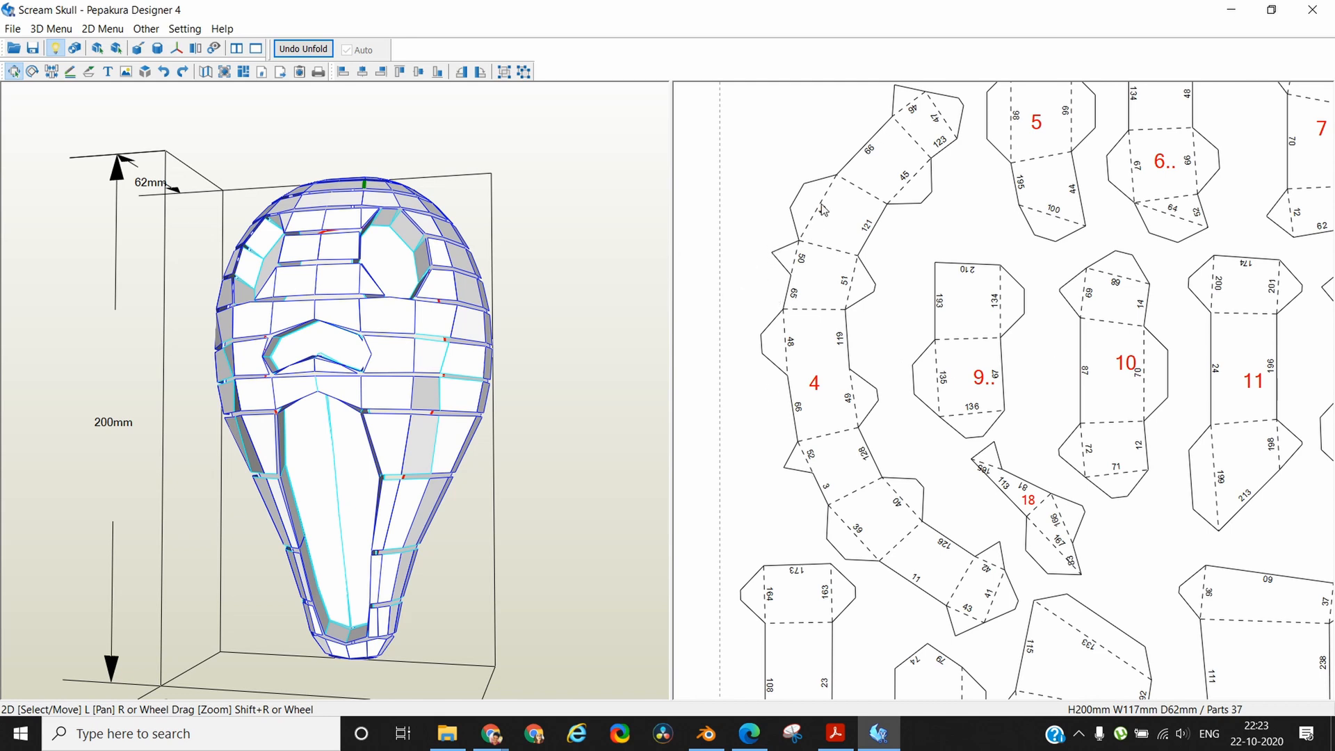
{"action": "middle_click_drag", "start_coordinate": [965, 209], "coordinate": [937, 327]}
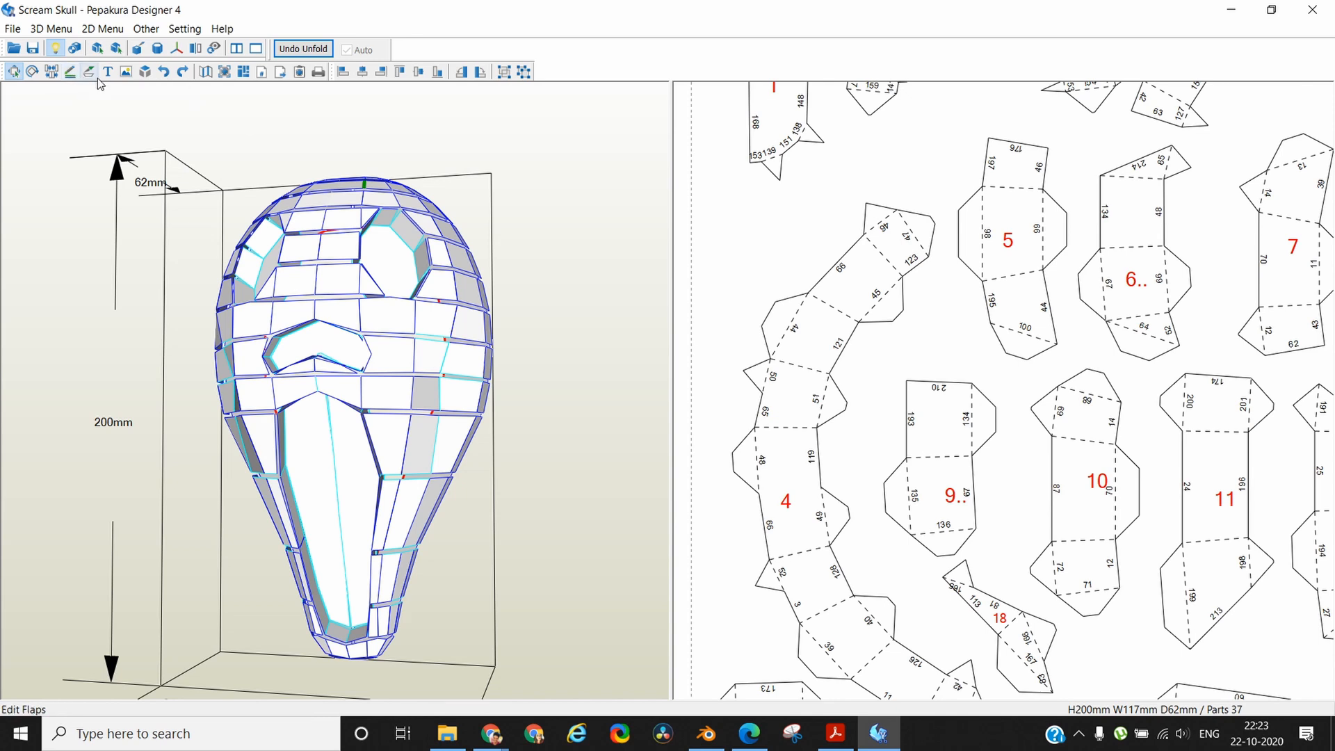
Start editing flaps and switch the position of the small flap on part 4's outer edge
{"action": "key", "text": "ctrl+f"}
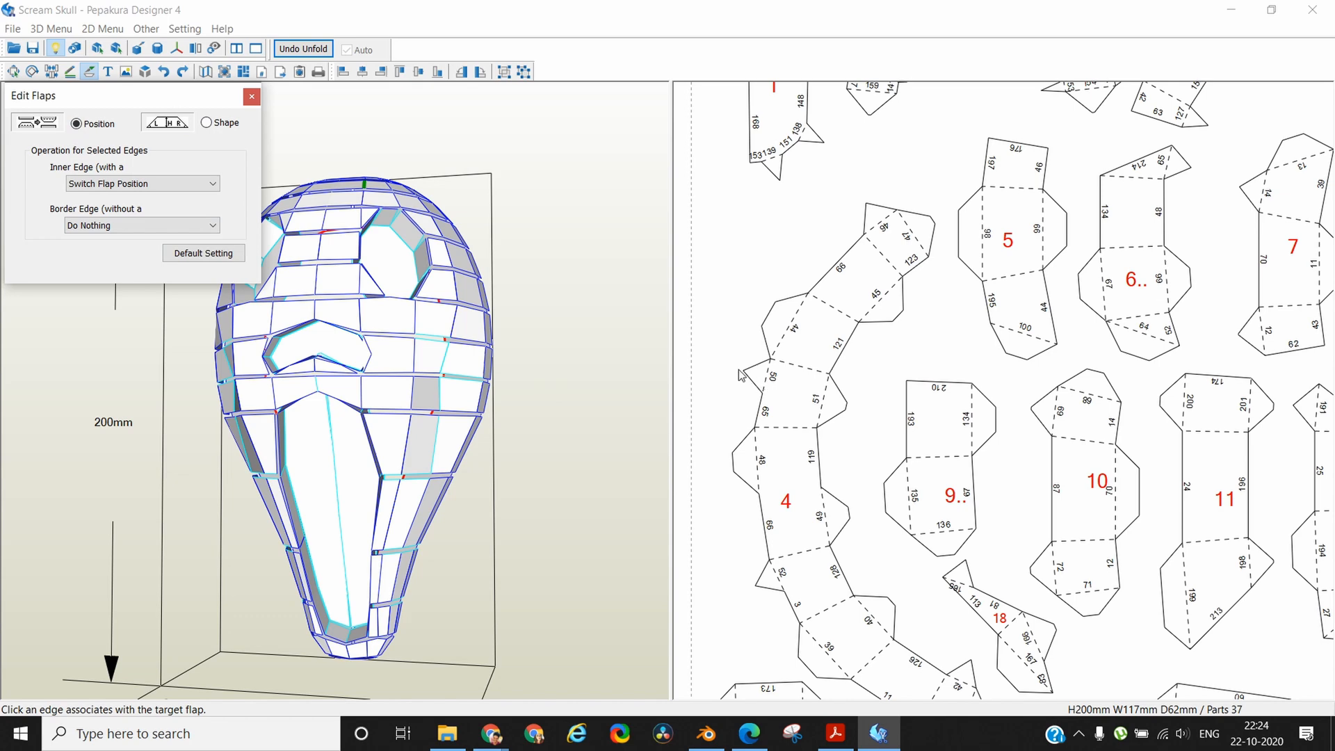
{"action": "scroll", "coordinate": [815, 382], "scroll_direction": "down", "scroll_amount": 2}
{"action": "left_click", "coordinate": [815, 378]}
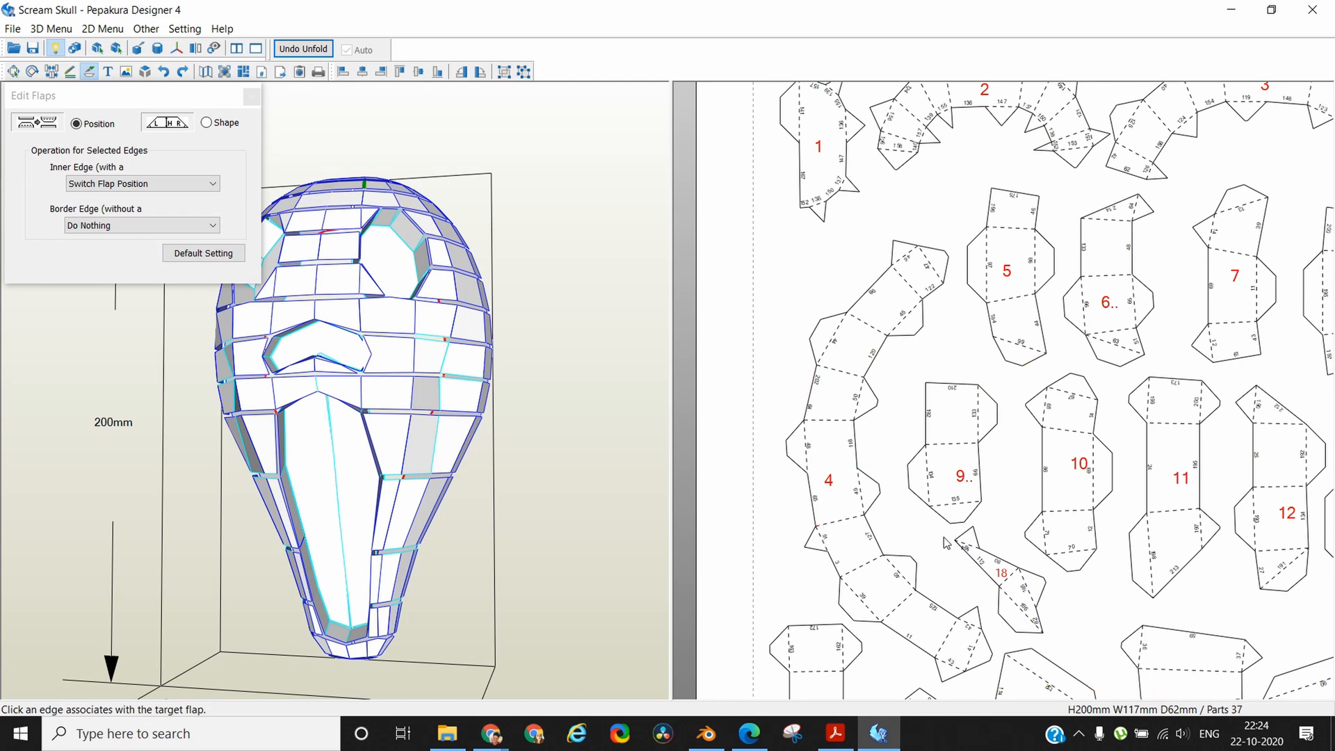
{"action": "scroll", "coordinate": [1036, 505], "scroll_direction": "down", "scroll_amount": 2}
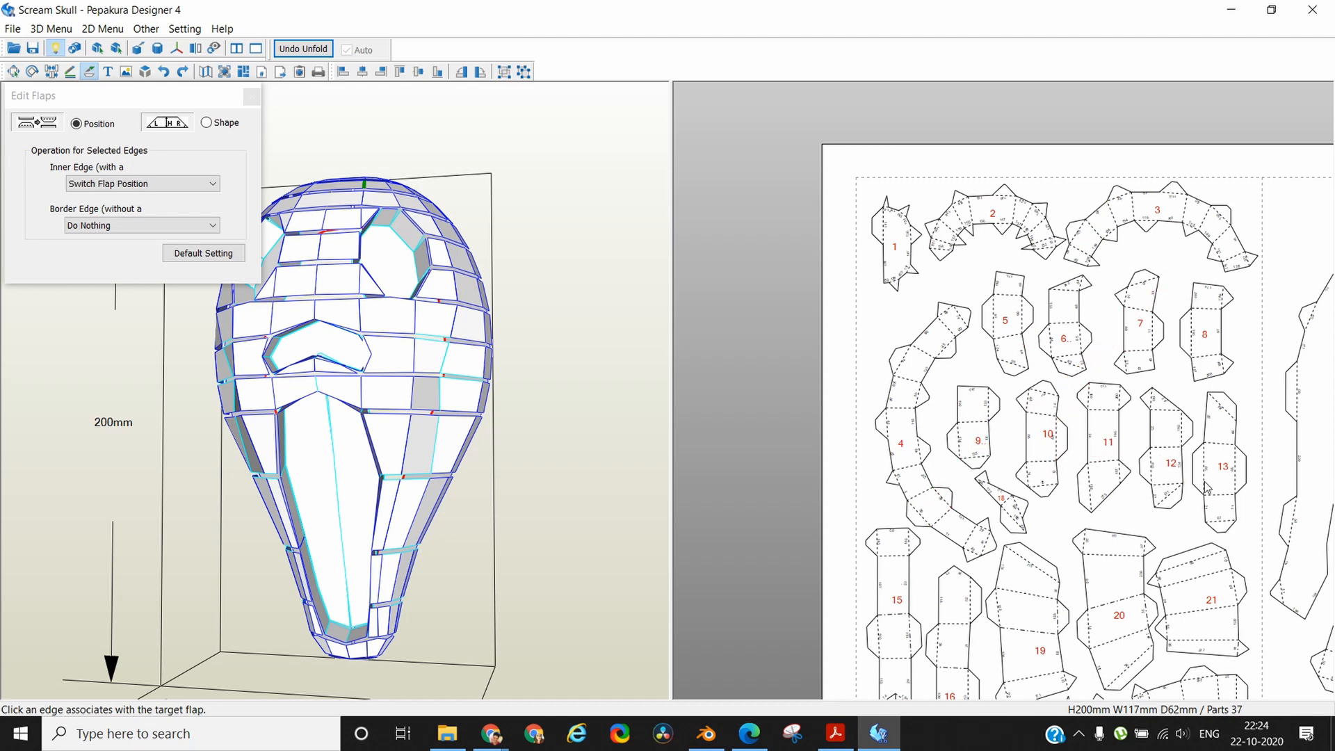
Switch the flap positions on three edges along part 17 on the second page
{"action": "middle_click_drag", "start_coordinate": [1283, 456], "coordinate": [799, 415]}
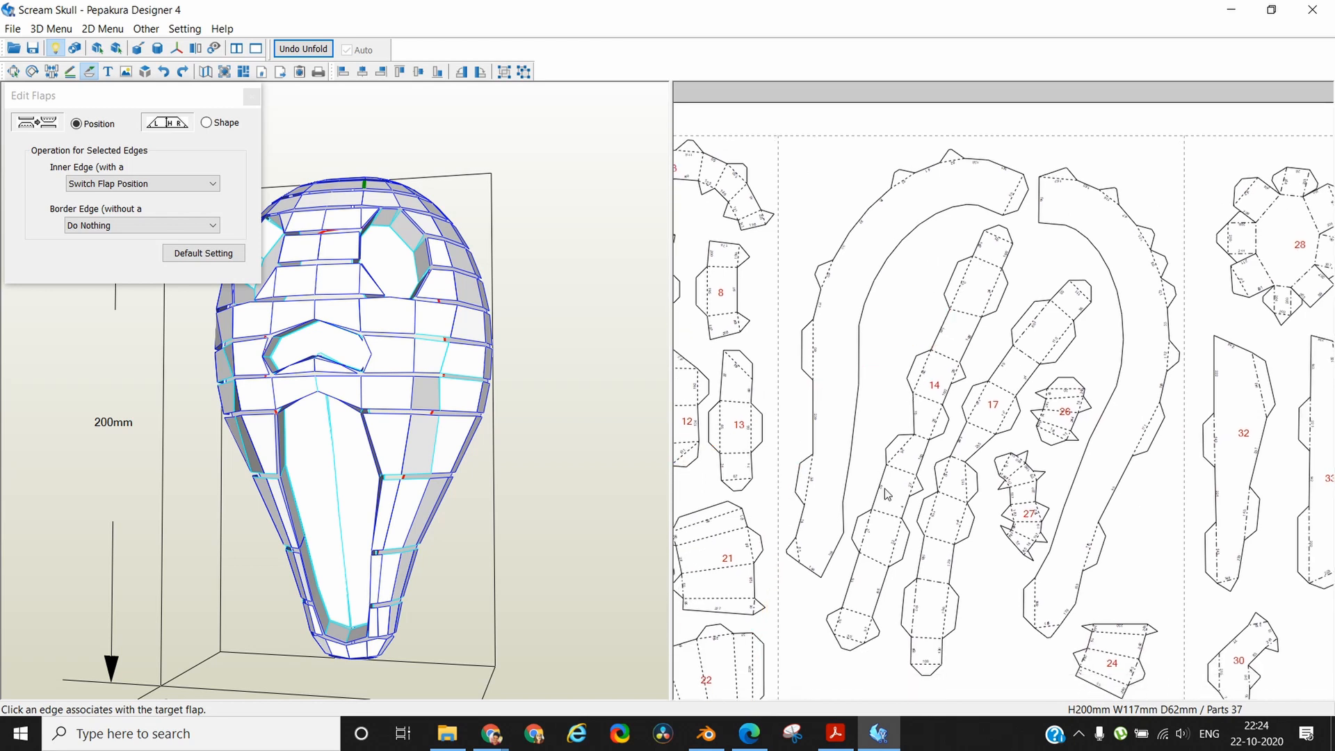
{"action": "left_click", "coordinate": [947, 471]}
{"action": "left_click", "coordinate": [958, 438]}
{"action": "left_click", "coordinate": [977, 402]}
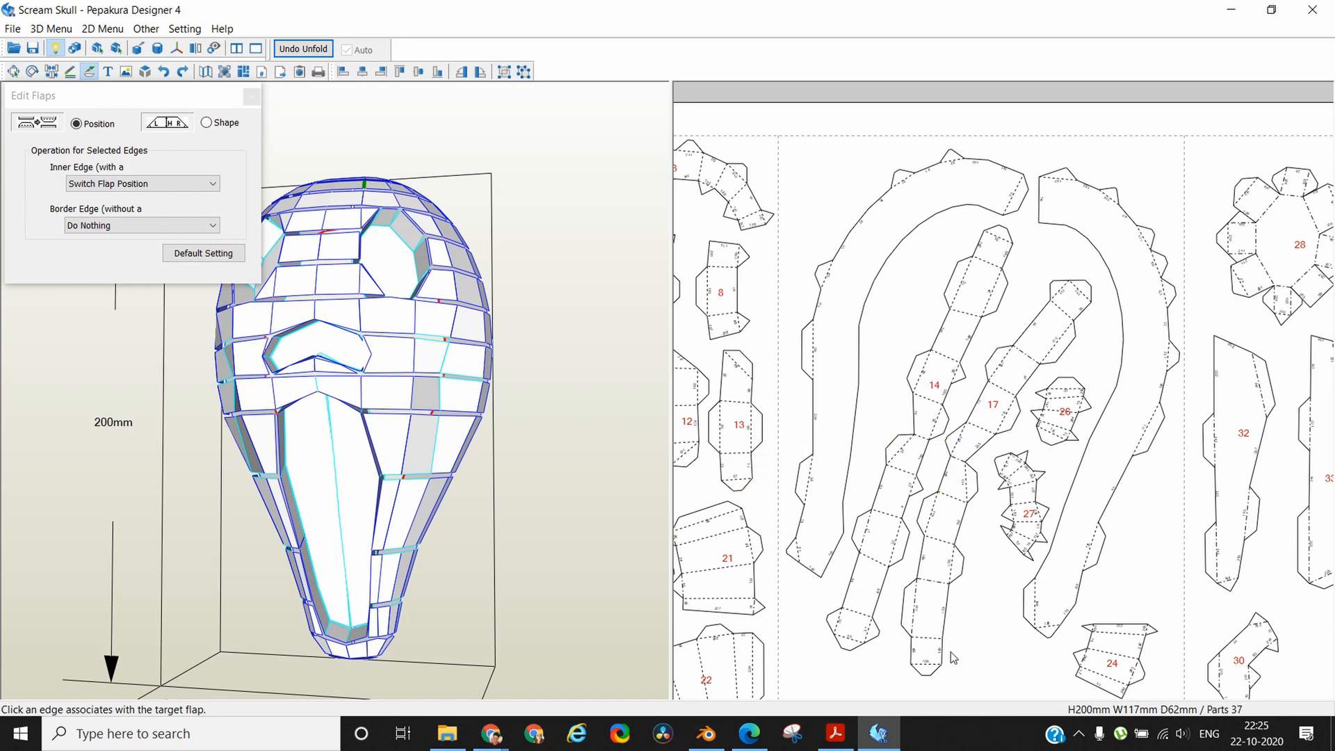
Examine the flap positions on the remaining parts of the second and third pages
{"action": "middle_click_drag", "start_coordinate": [890, 665], "coordinate": [1025, 682]}
{"action": "middle_click_drag", "start_coordinate": [1098, 348], "coordinate": [1015, 526]}
{"action": "mouse_move", "coordinate": [941, 610]}
{"action": "middle_mouse_down"}
{"action": "mouse_move", "coordinate": [972, 473]}
{"action": "mouse_move", "coordinate": [812, 489]}
{"action": "middle_mouse_up"}
{"action": "middle_click_drag", "start_coordinate": [1145, 582], "coordinate": [800, 642]}
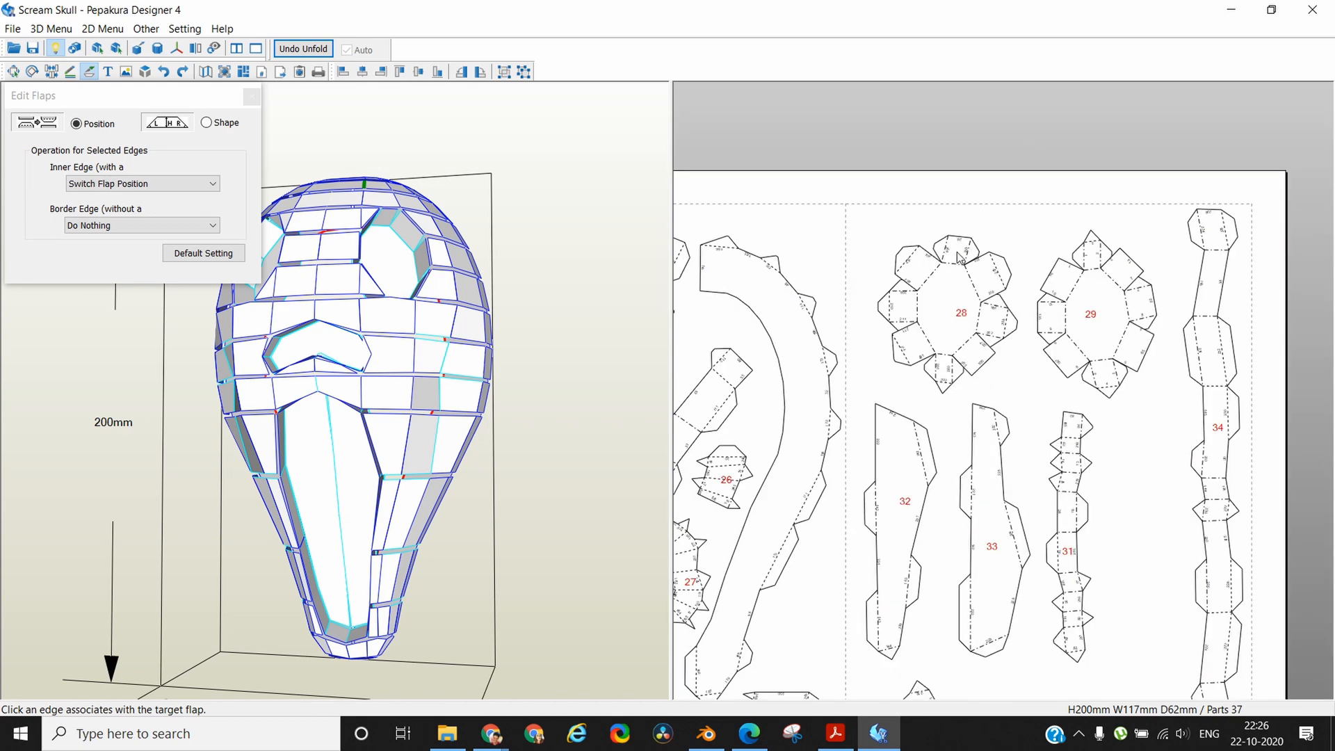
{"action": "middle_click_drag", "start_coordinate": [1192, 554], "coordinate": [1189, 394]}
{"action": "middle_click_drag", "start_coordinate": [813, 487], "coordinate": [1182, 487]}
{"action": "middle_click_drag", "start_coordinate": [806, 578], "coordinate": [965, 639]}
Switch flap editing to shape, set the flap height to 3 mm and apply it to all flaps
{"action": "left_click", "coordinate": [212, 124]}
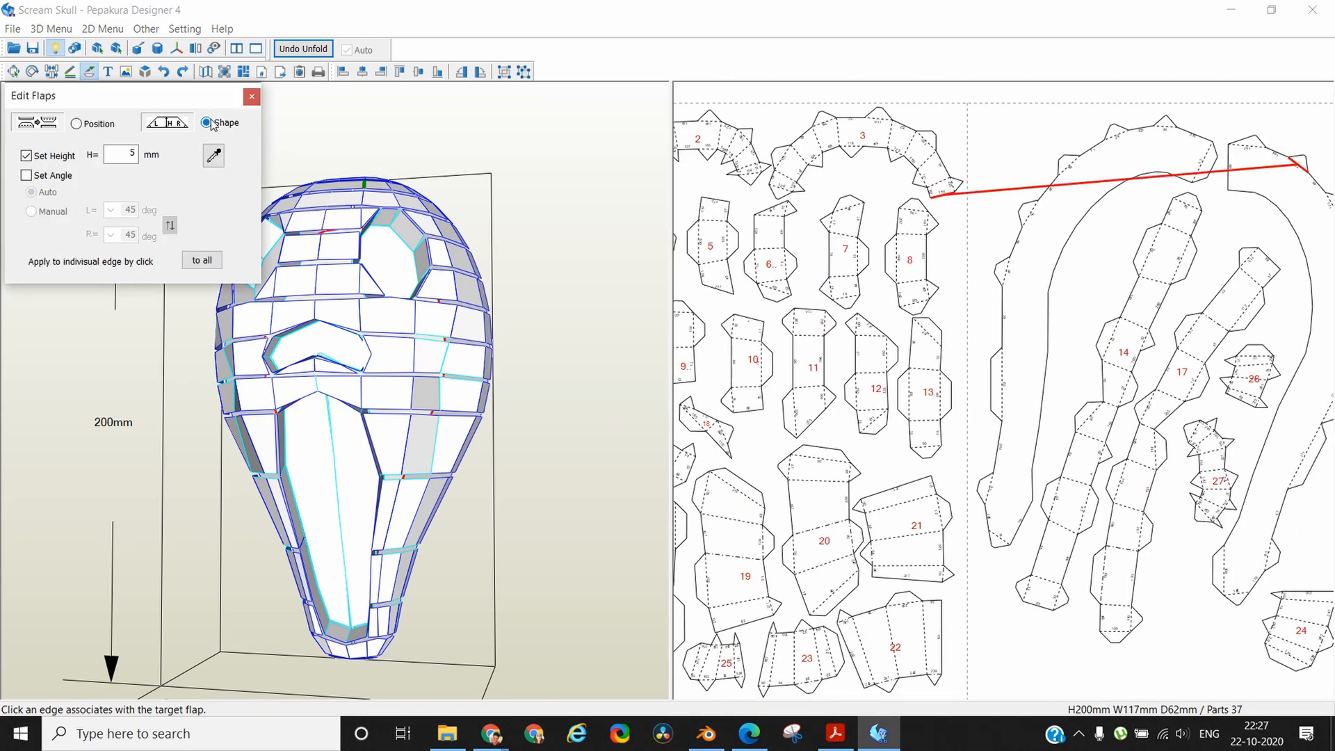
{"action": "left_click", "coordinate": [731, 242]}
{"action": "double_click", "coordinate": [131, 153]}
{"action": "type", "text": "3"}
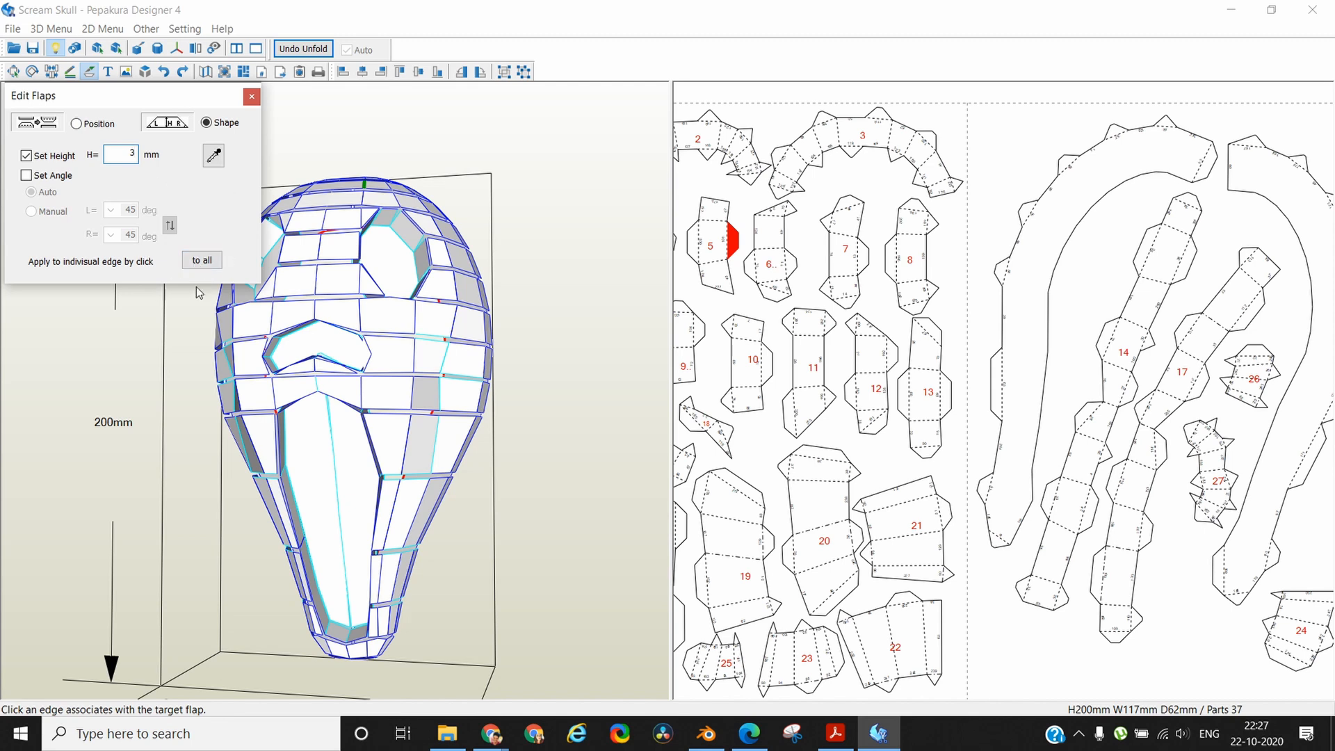
{"action": "left_click", "coordinate": [829, 289]}
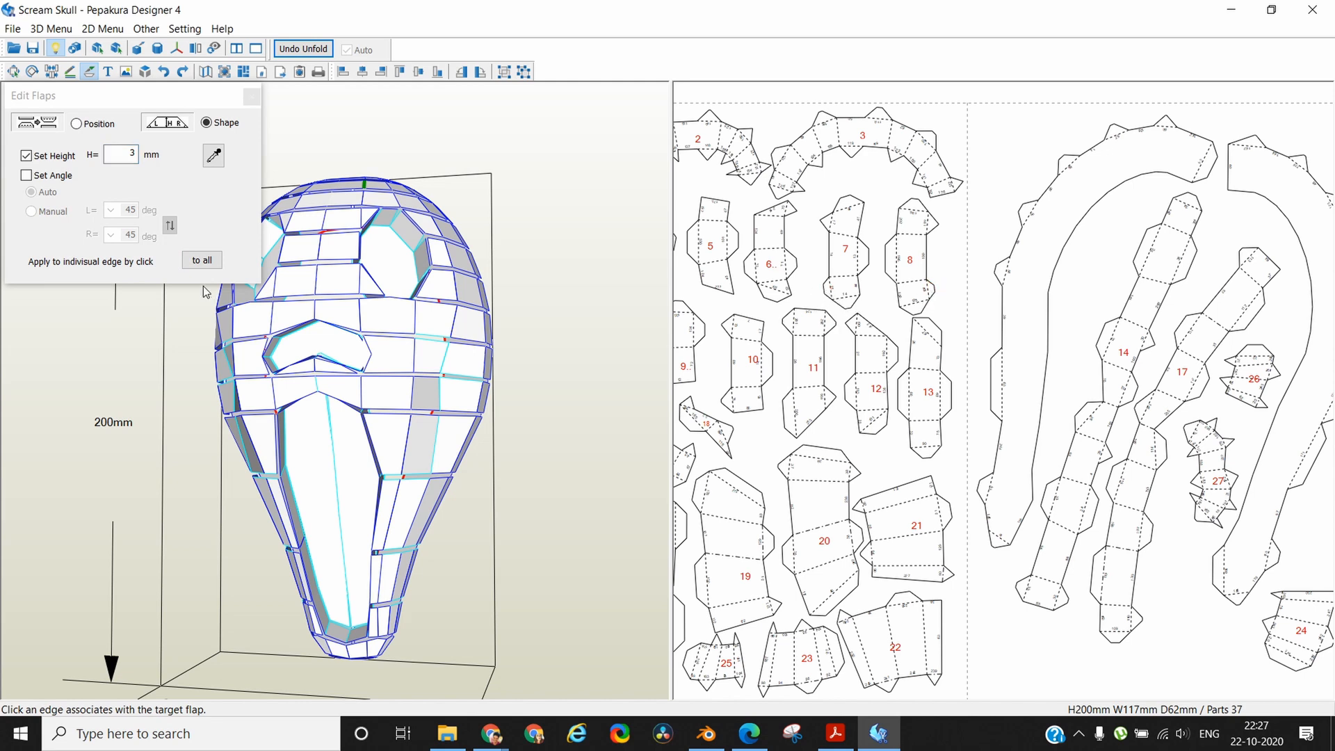
{"action": "left_click", "coordinate": [202, 261]}
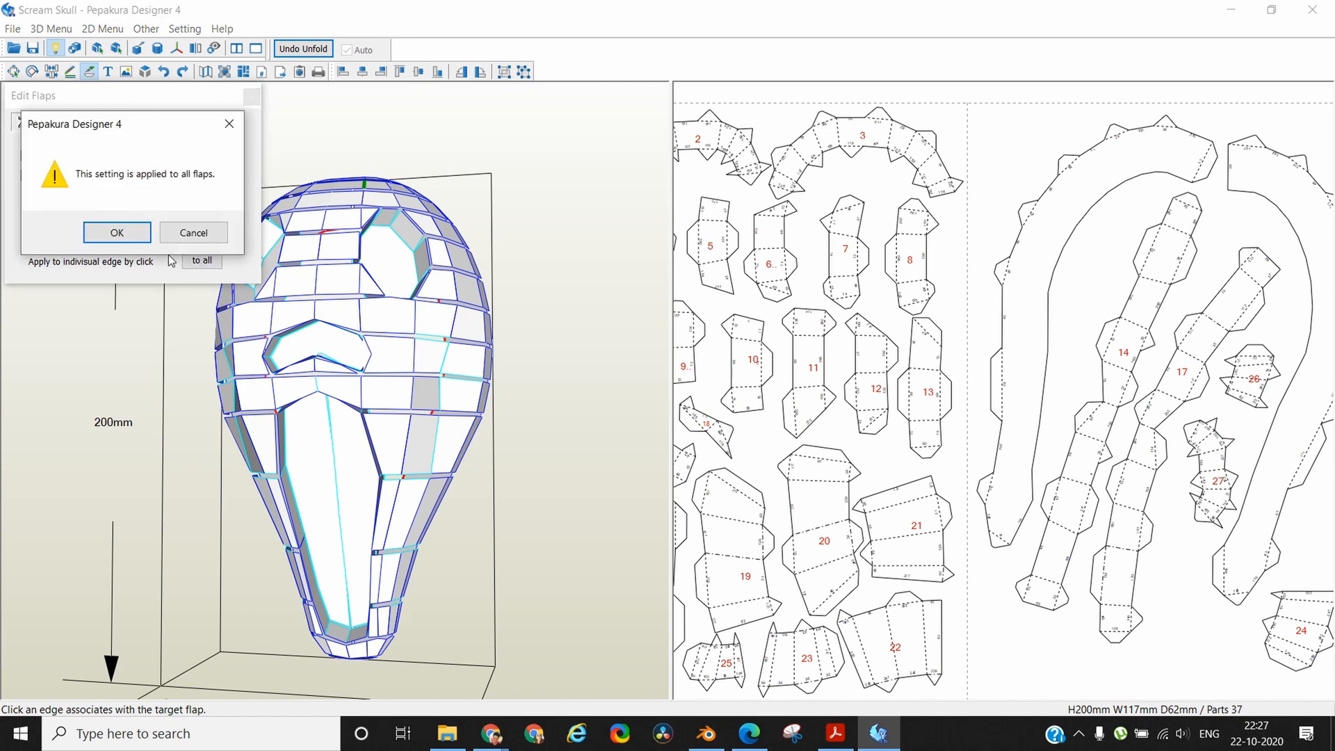
{"action": "left_click", "coordinate": [120, 234]}
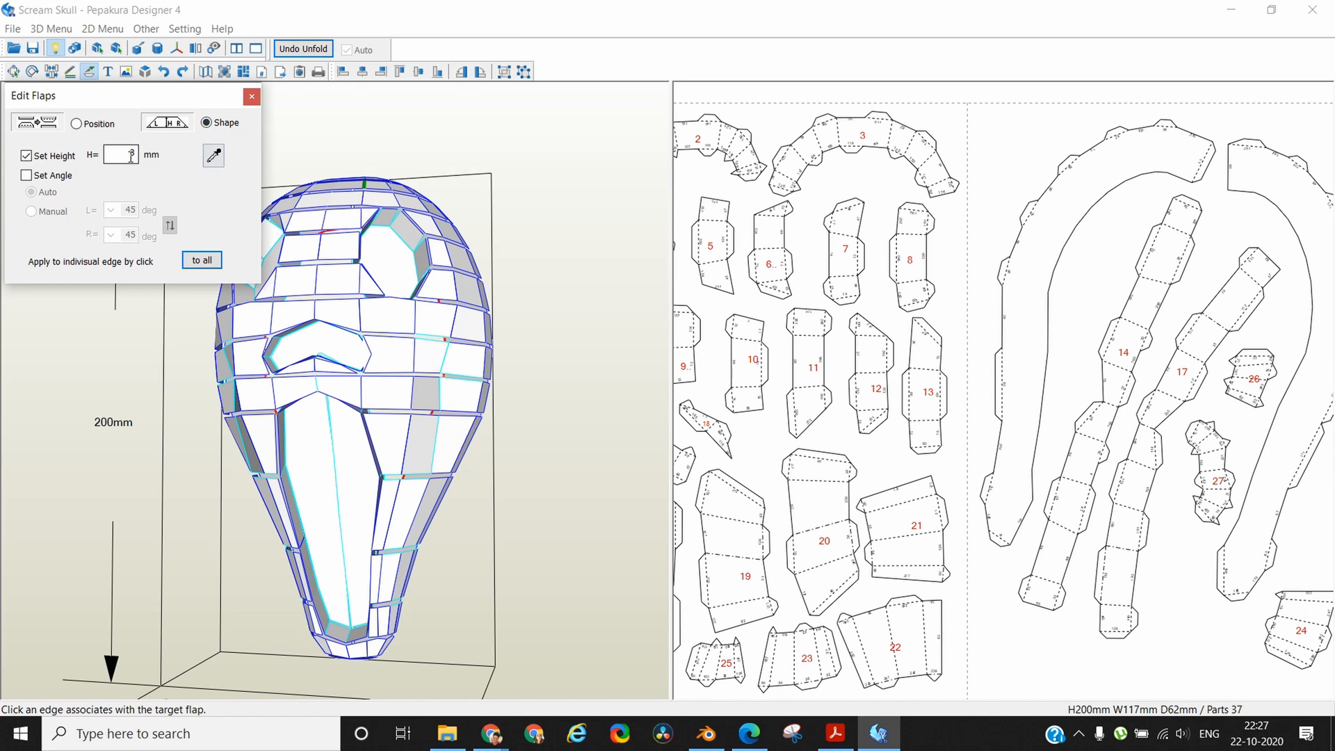
Set the flap height to 5 mm, apply it to all flaps and finish flap editing
{"action": "left_click_drag", "start_coordinate": [121, 158], "coordinate": [153, 163]}
{"action": "left_click", "coordinate": [203, 264]}
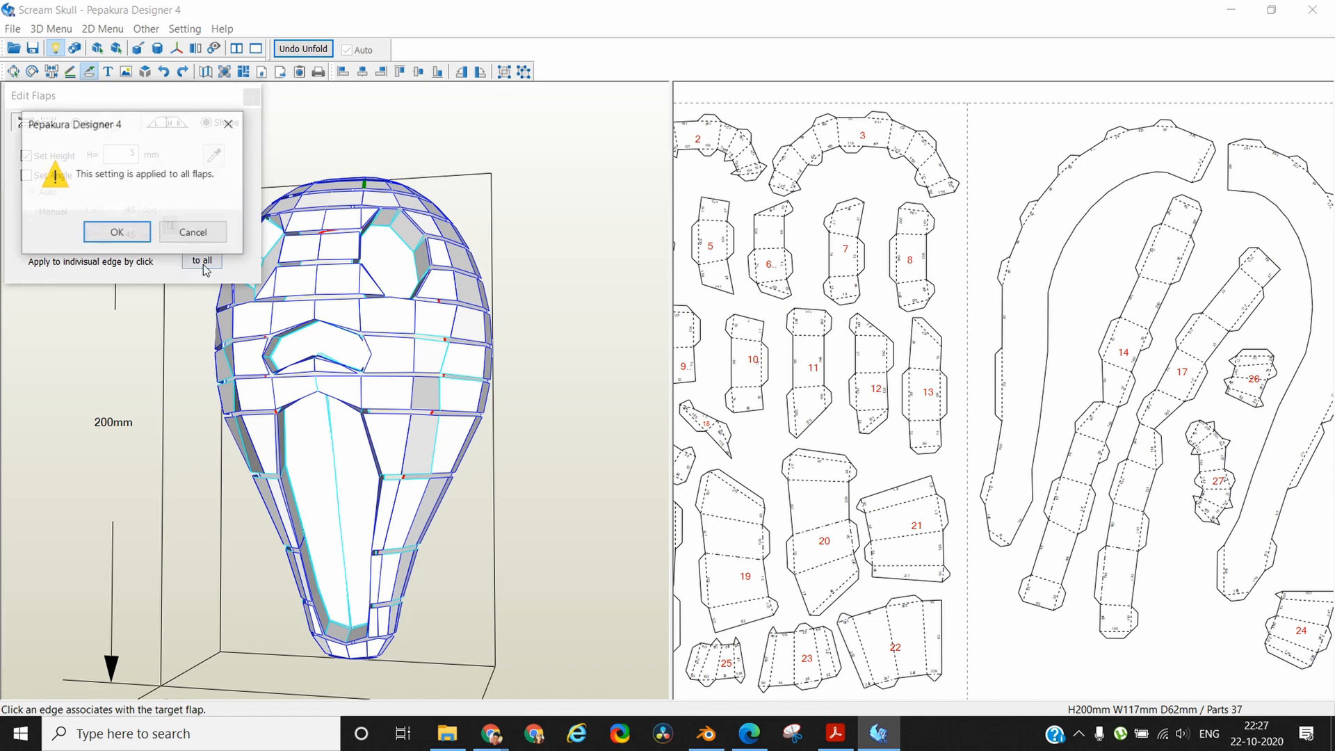
{"action": "left_click", "coordinate": [136, 237]}
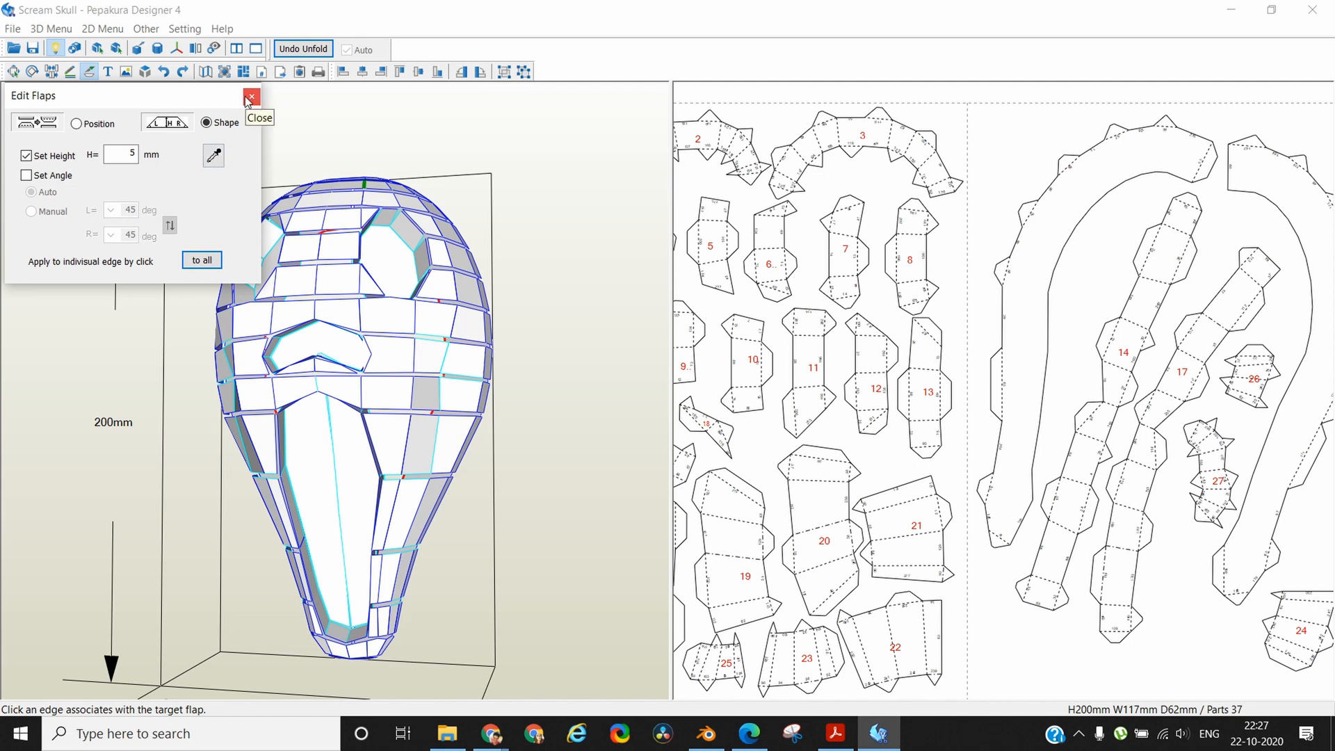
{"action": "left_click", "coordinate": [201, 260]}
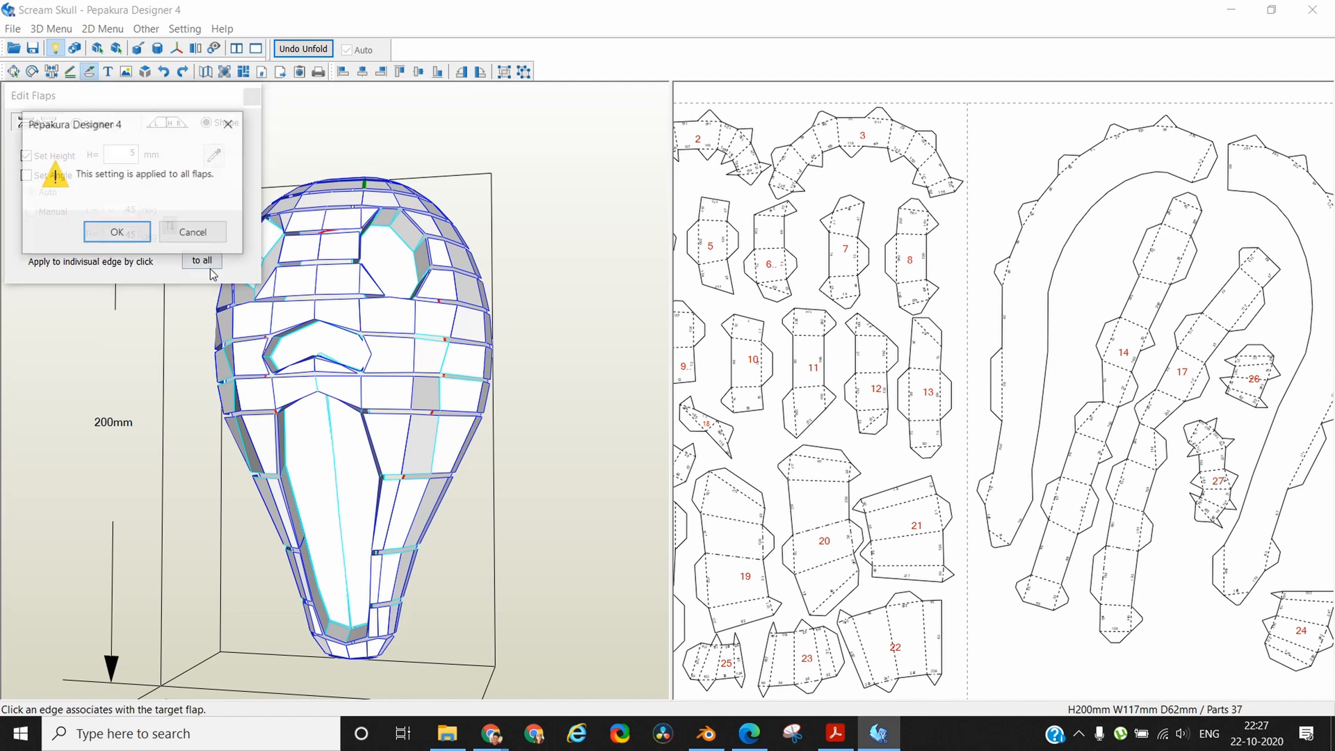
{"action": "left_click", "coordinate": [142, 229]}
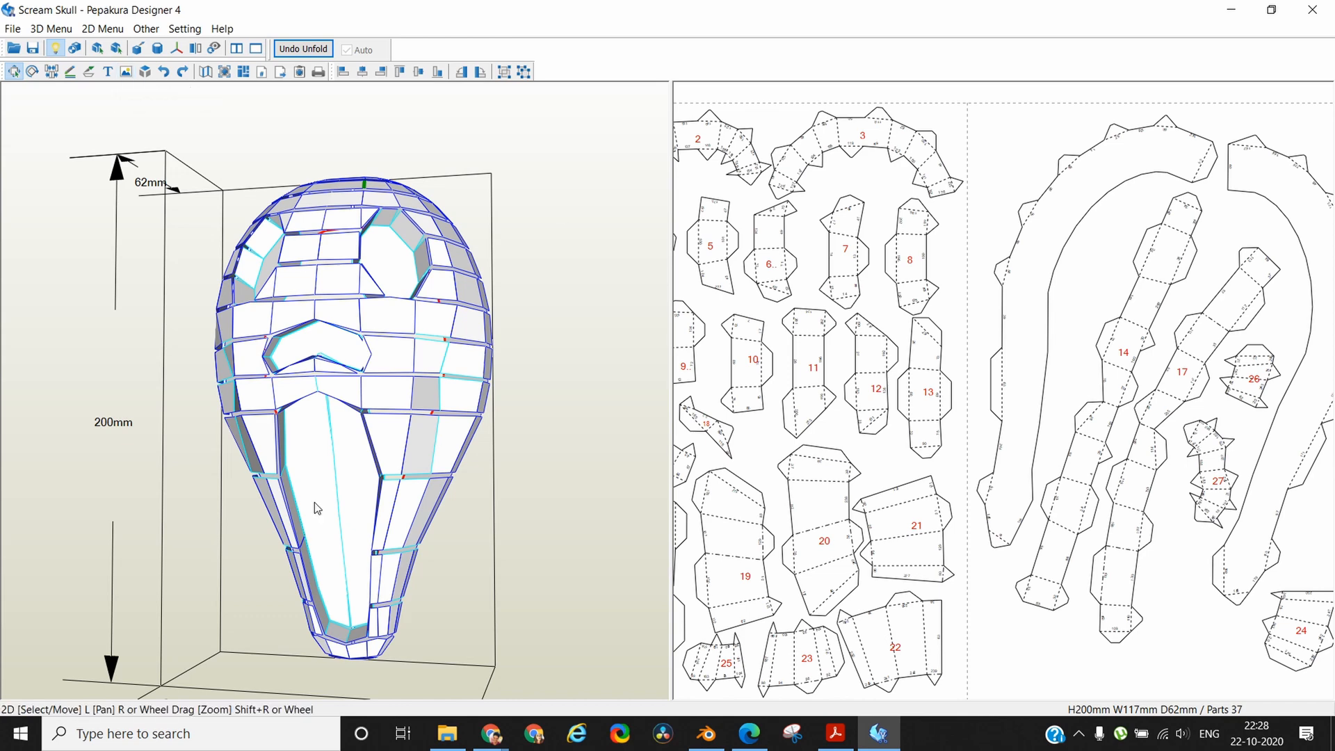
Insert the image Capture.PNG from the Halloween > Scream Skull folder into the 2D layout
{"action": "scroll", "coordinate": [1023, 628], "scroll_direction": "down", "scroll_amount": 3}
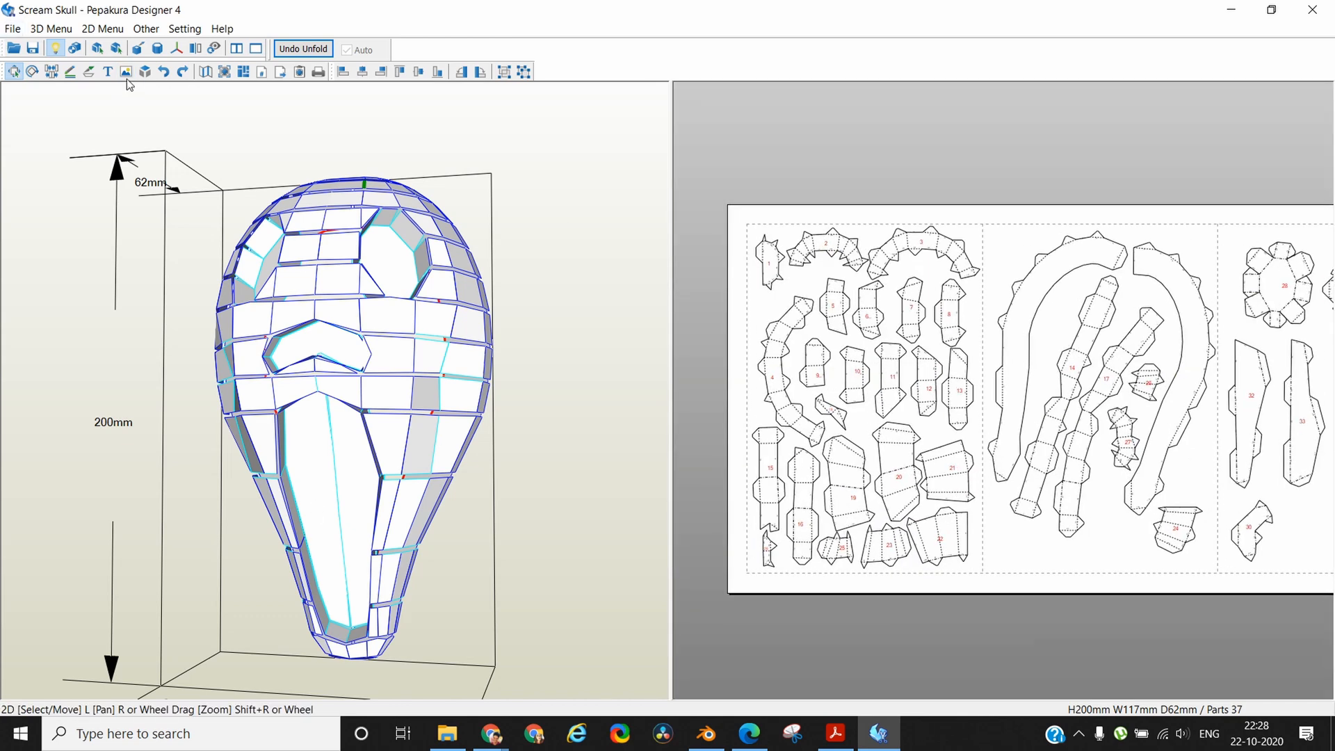
{"action": "left_click", "coordinate": [126, 72]}
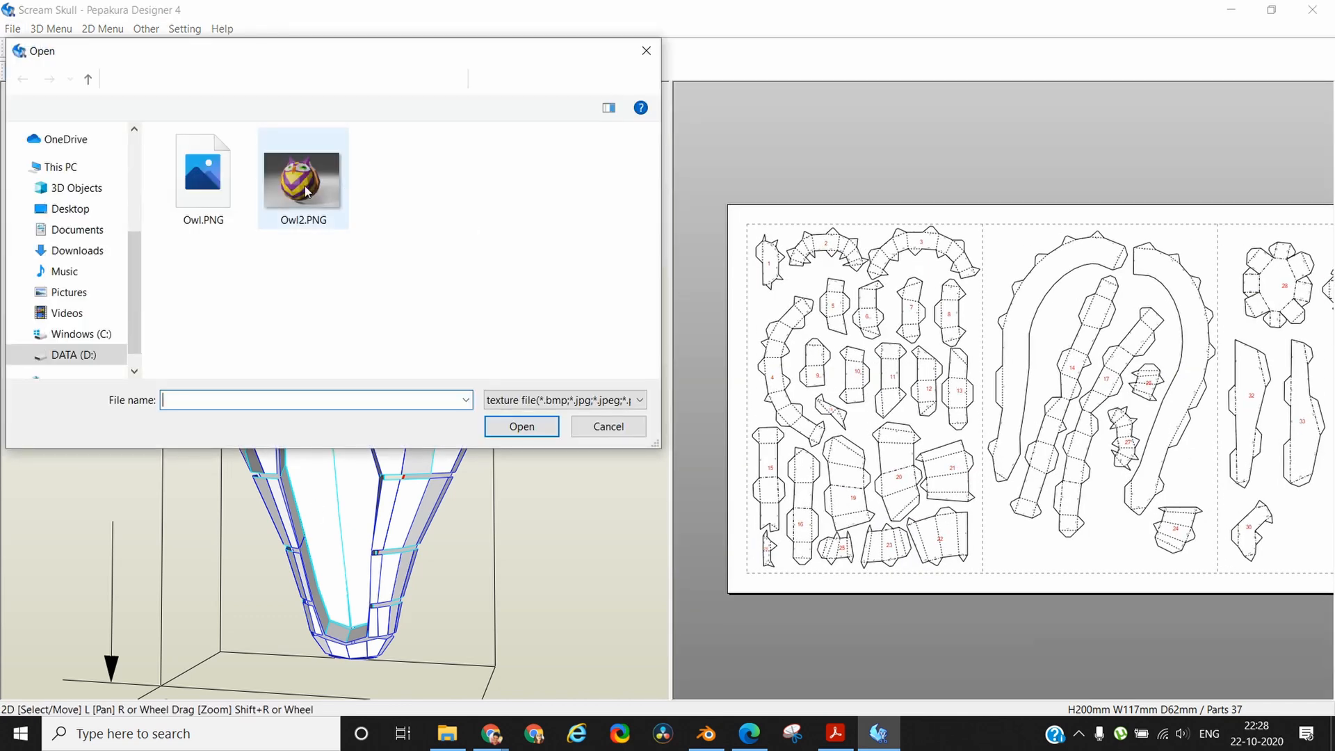
{"action": "left_click", "coordinate": [338, 79]}
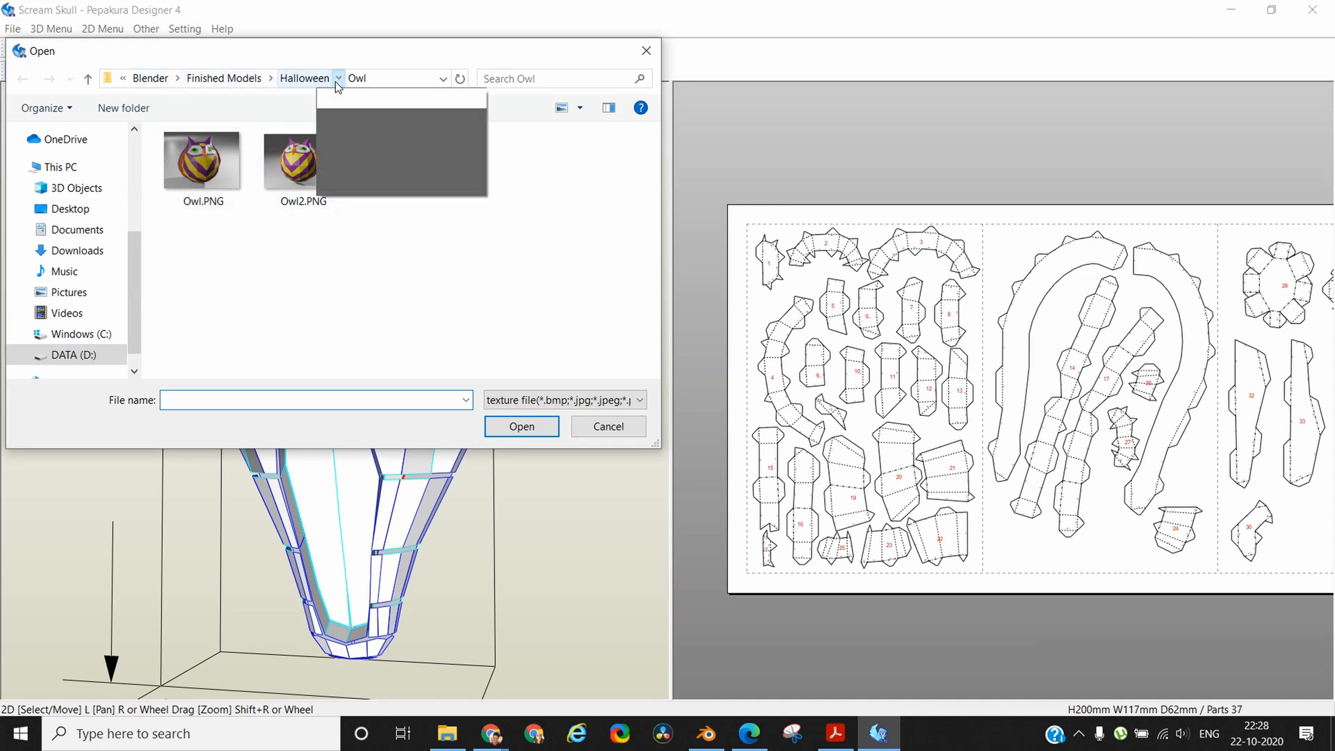
{"action": "left_click", "coordinate": [315, 79]}
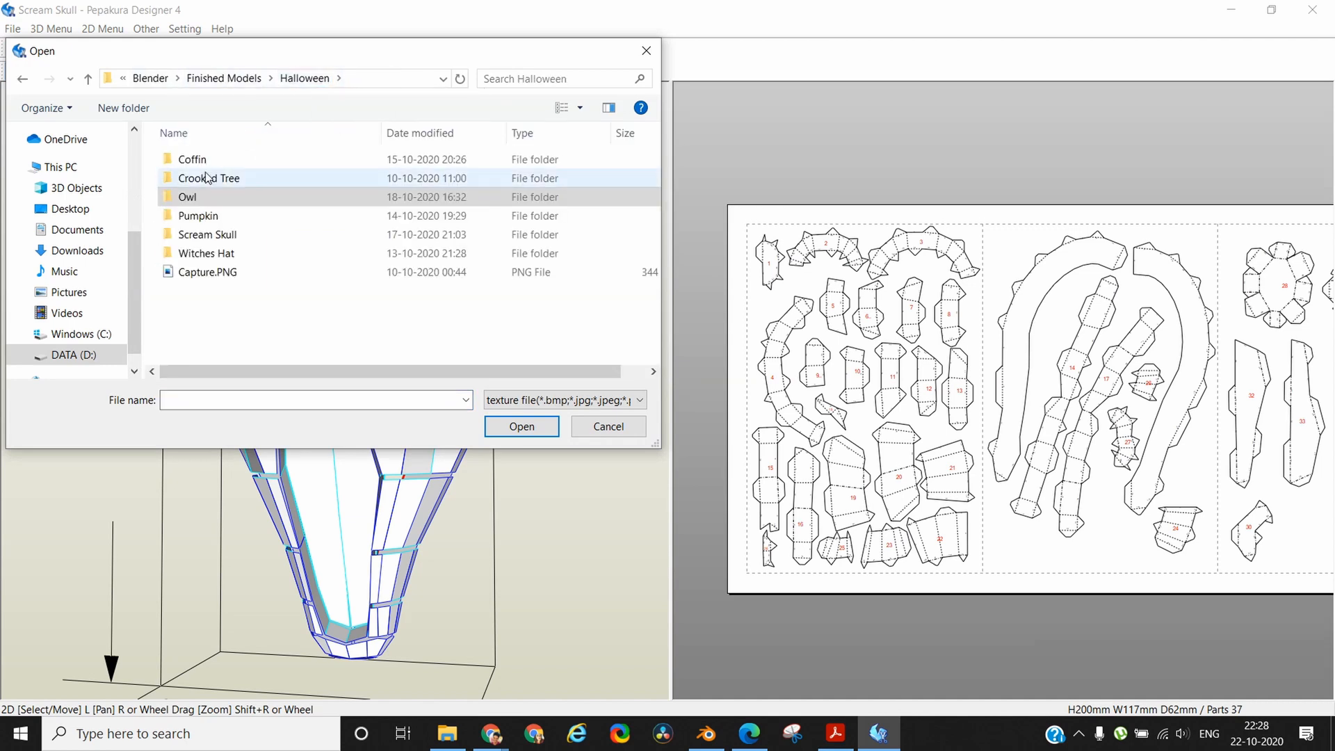
{"action": "double_click", "coordinate": [202, 234]}
{"action": "left_click_drag", "start_coordinate": [215, 223], "coordinate": [202, 310]}
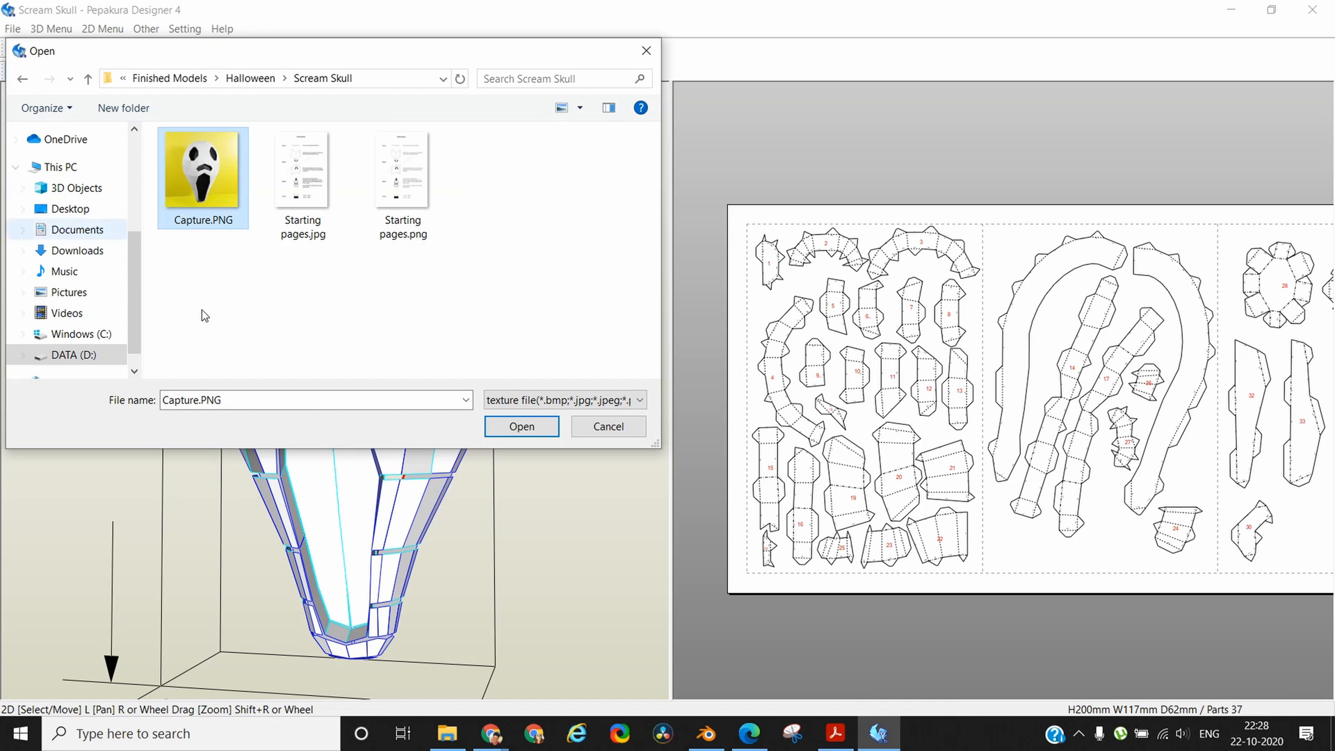
{"action": "left_click", "coordinate": [509, 425]}
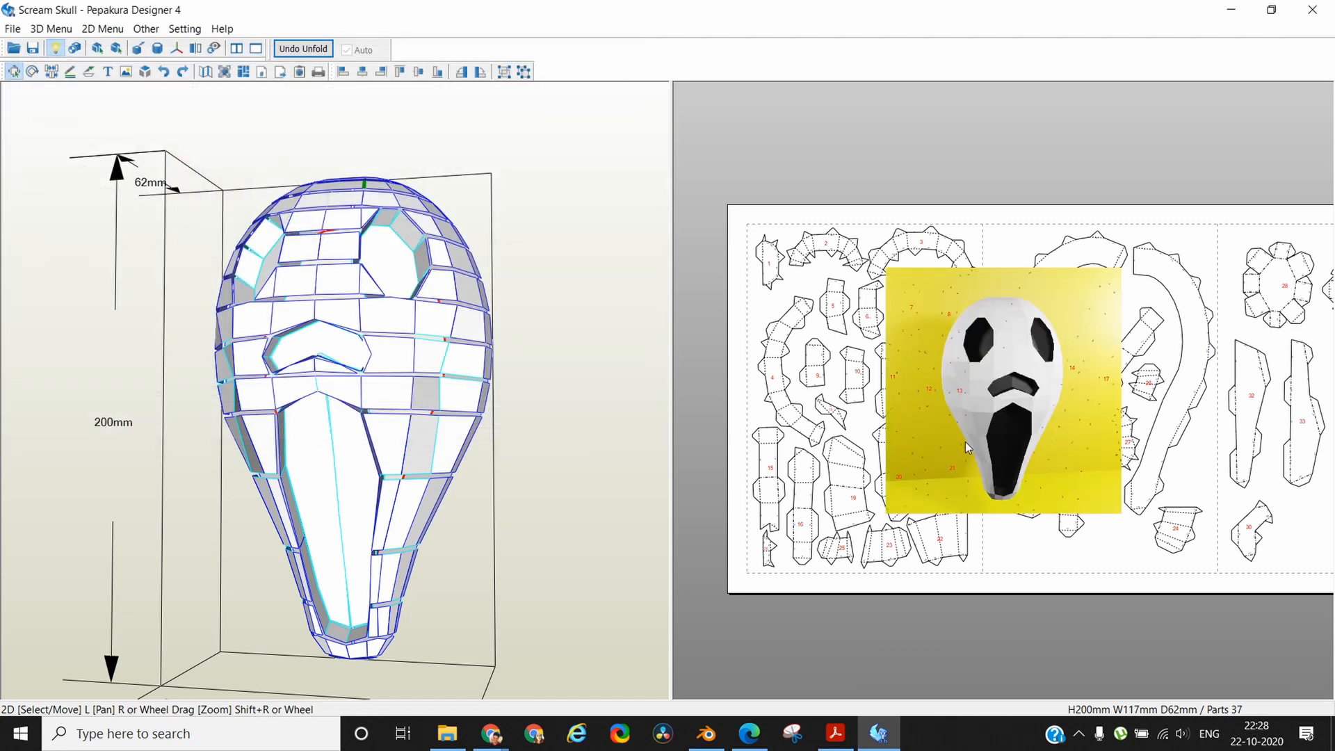
Move the skull picture onto the empty page below the first page and shrink it to fit inside the page borders
{"action": "left_click_drag", "start_coordinate": [1012, 425], "coordinate": [864, 659]}
{"action": "middle_click_drag", "start_coordinate": [1076, 511], "coordinate": [1059, 332]}
{"action": "left_click_drag", "start_coordinate": [887, 489], "coordinate": [866, 588]}
{"action": "left_click_drag", "start_coordinate": [970, 662], "coordinate": [923, 610]}
{"action": "left_click_drag", "start_coordinate": [837, 532], "coordinate": [850, 563]}
{"action": "middle_click_drag", "start_coordinate": [1069, 480], "coordinate": [902, 631]}
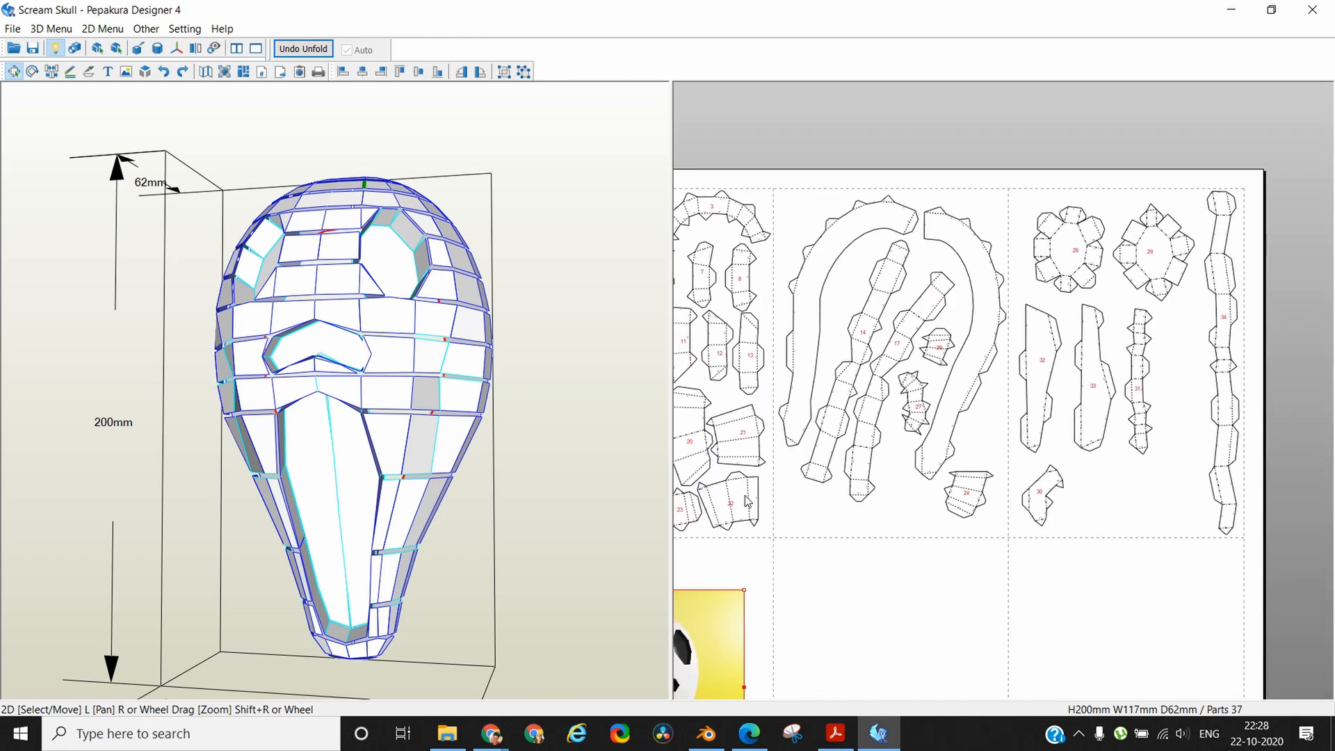
Add a text label "White" near the lower right corner of the first page and "white" in the same spot on the second page
{"action": "middle_click_drag", "start_coordinate": [933, 574], "coordinate": [1095, 549]}
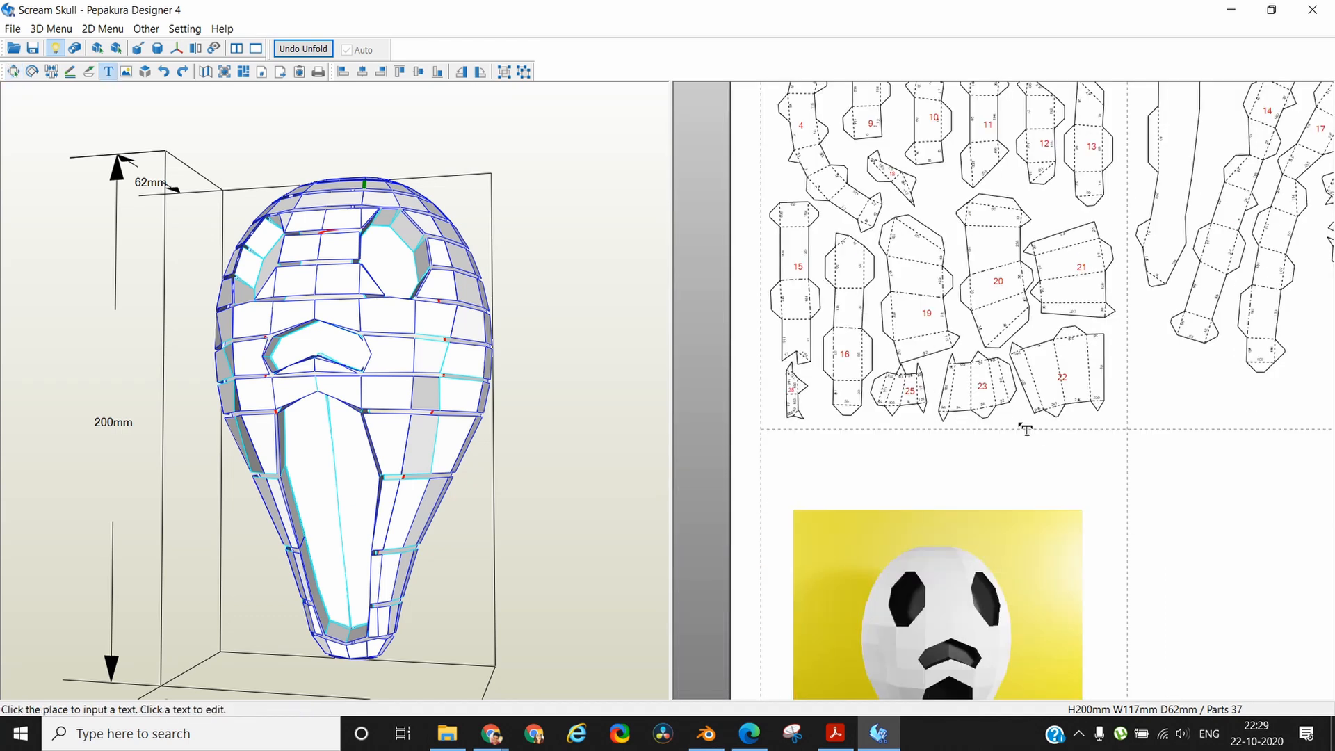
{"action": "left_click", "coordinate": [1097, 422]}
{"action": "type", "text": "White"}
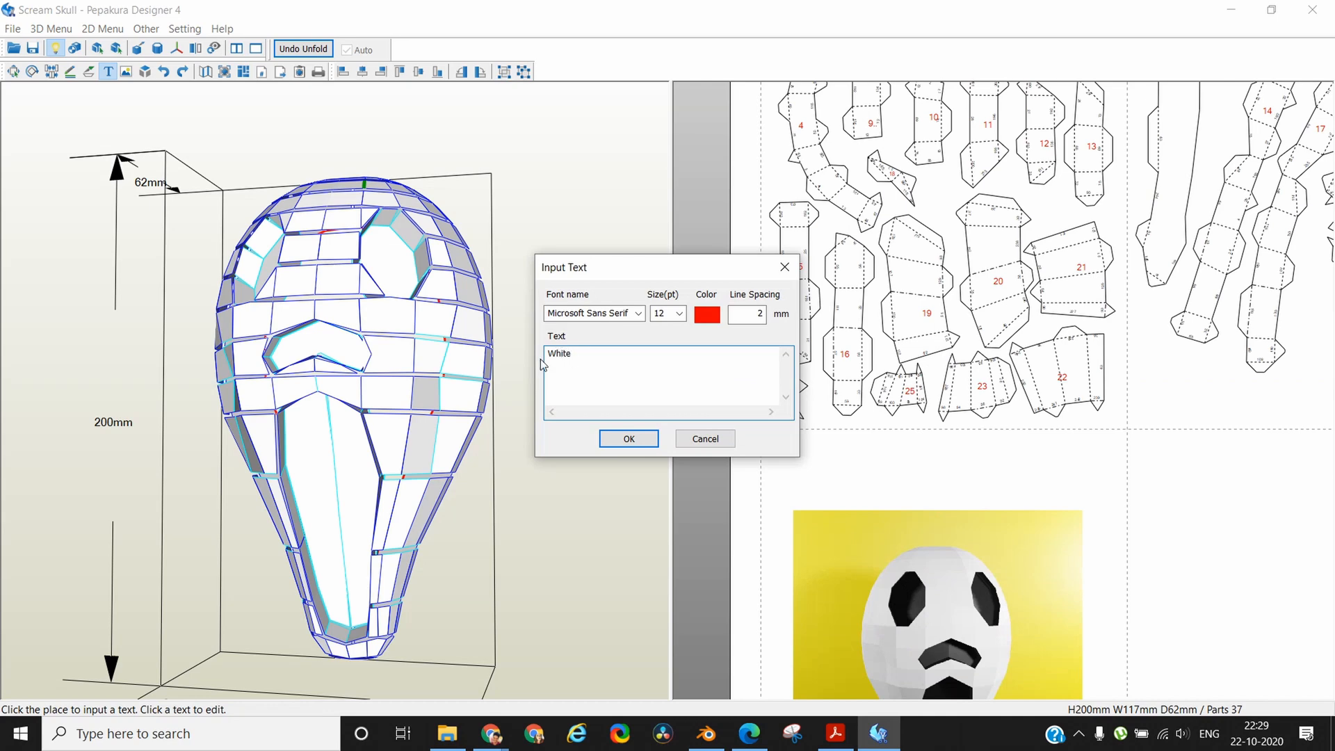
{"action": "left_click", "coordinate": [629, 439]}
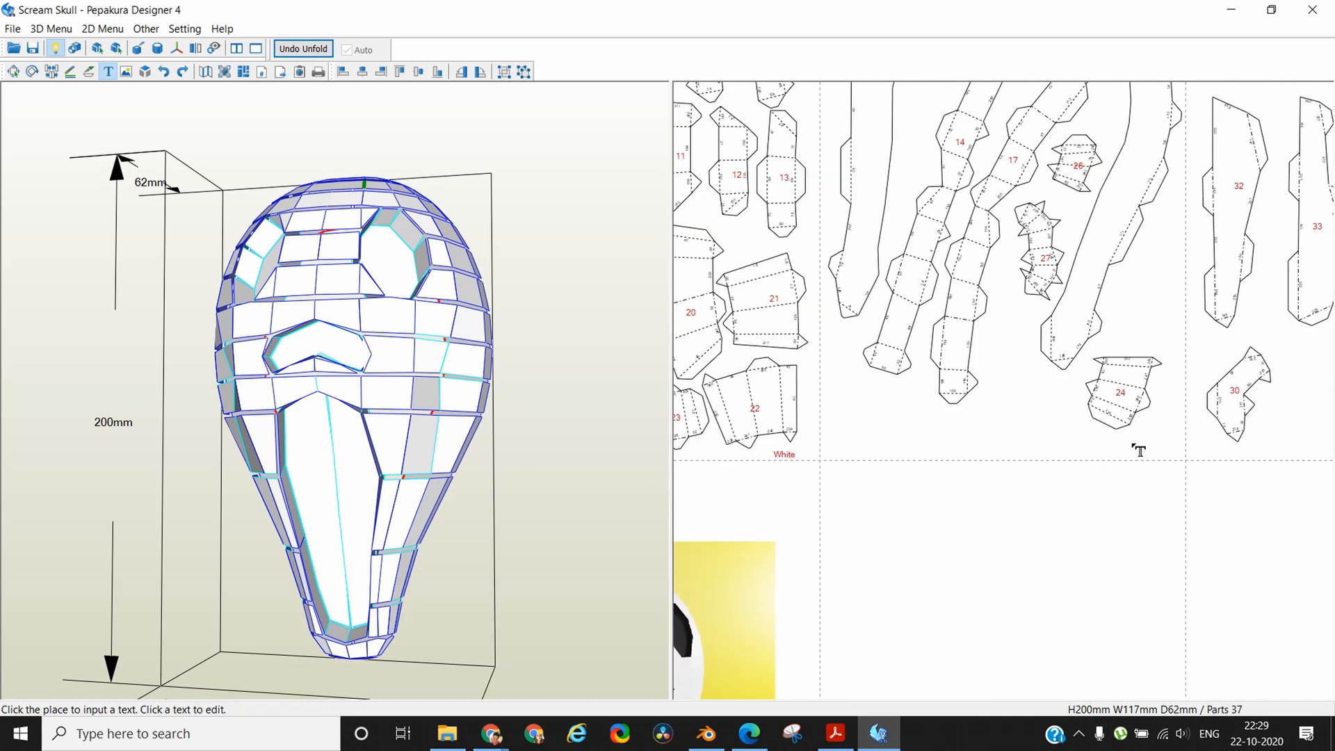
{"action": "left_click", "coordinate": [1235, 466]}
{"action": "type", "text": "White"}
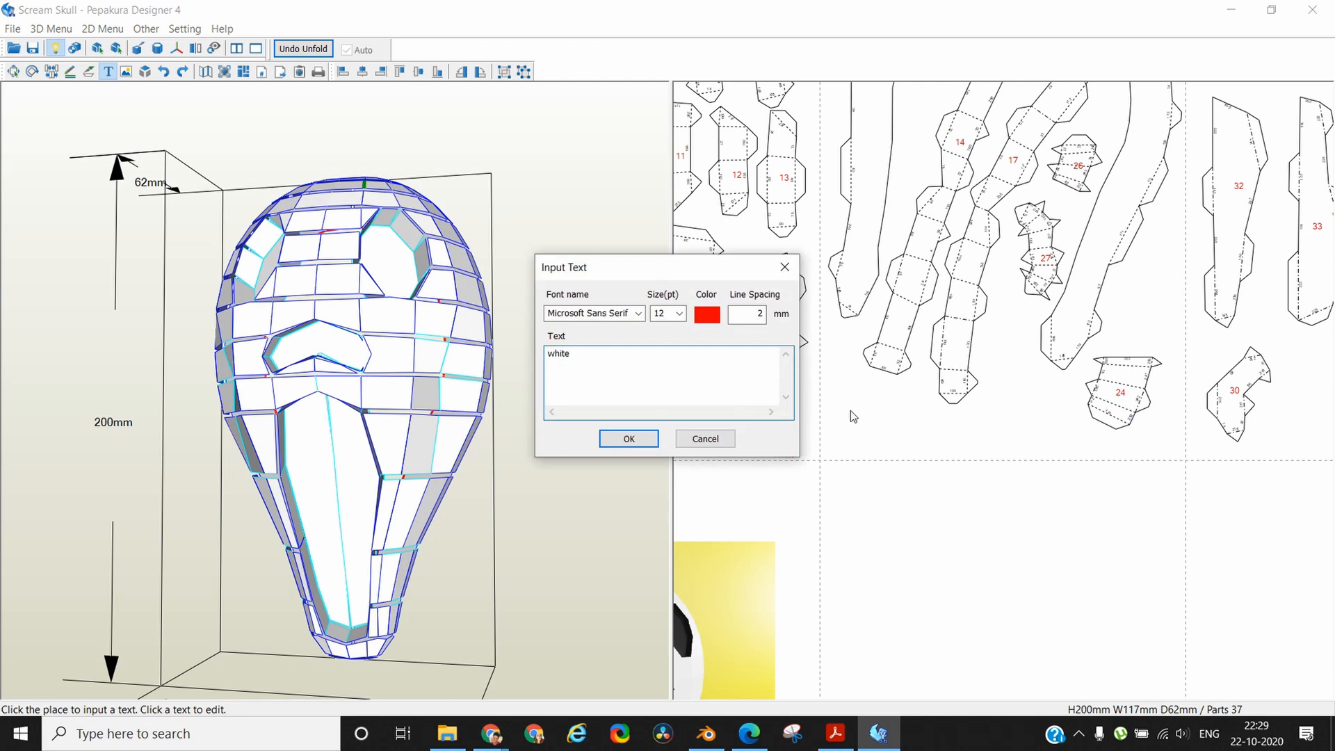
{"action": "left_click", "coordinate": [630, 440]}
{"action": "key", "text": "Escape"}
Duplicate the second page's "white" label, move the copy to the lower part of the third page and change its text to "Black"
{"action": "left_click", "coordinate": [1149, 453]}
{"action": "right_click", "coordinate": [1149, 453]}
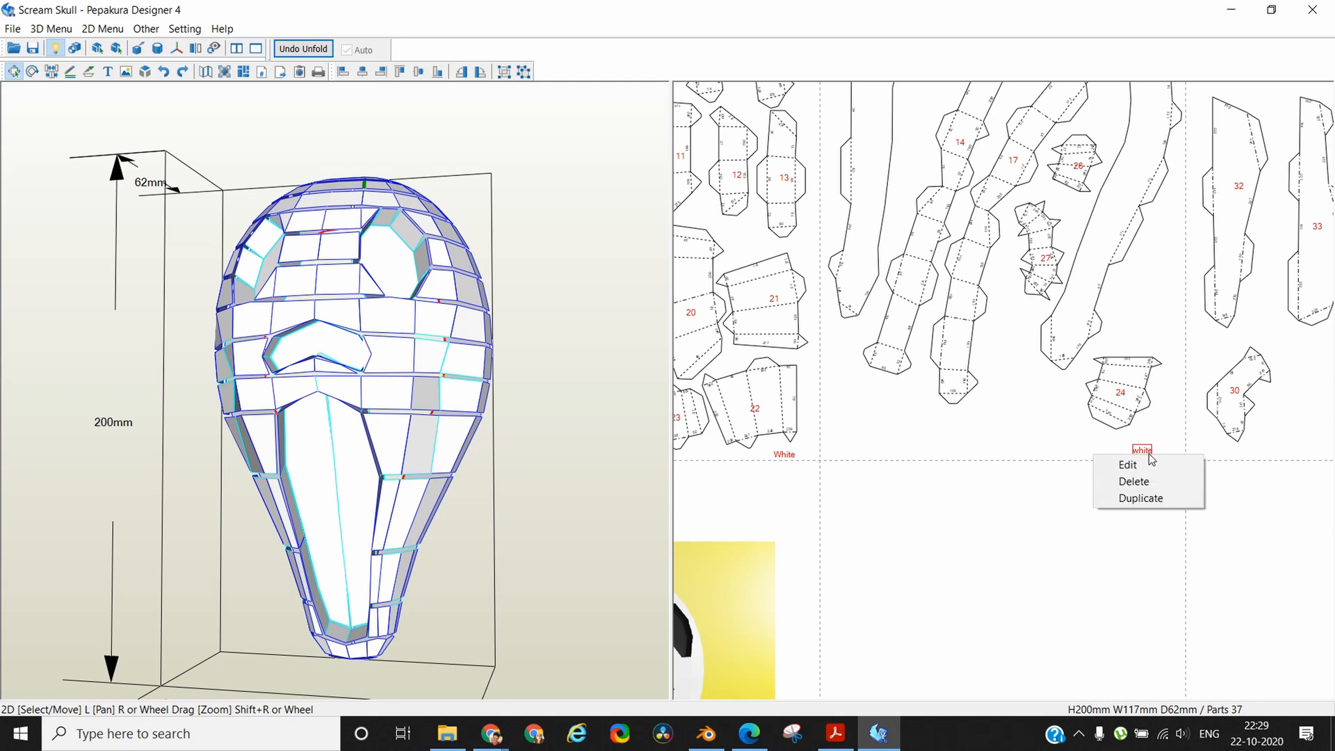
{"action": "left_click", "coordinate": [1162, 498]}
{"action": "right_click_drag", "start_coordinate": [1232, 579], "coordinate": [929, 584]}
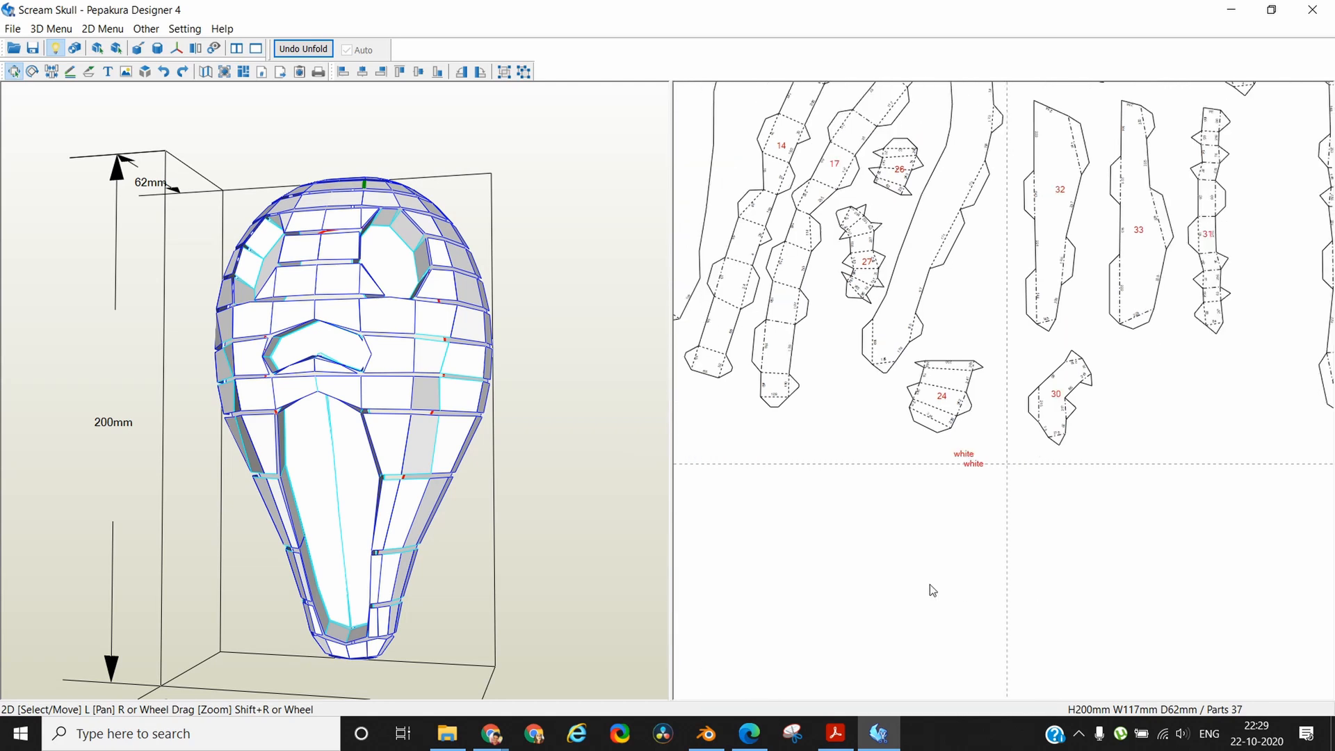
{"action": "left_click_drag", "start_coordinate": [856, 462], "coordinate": [1045, 456]}
{"action": "right_click", "coordinate": [1049, 453]}
{"action": "left_click", "coordinate": [1043, 465]}
{"action": "type", "text": "Black"}
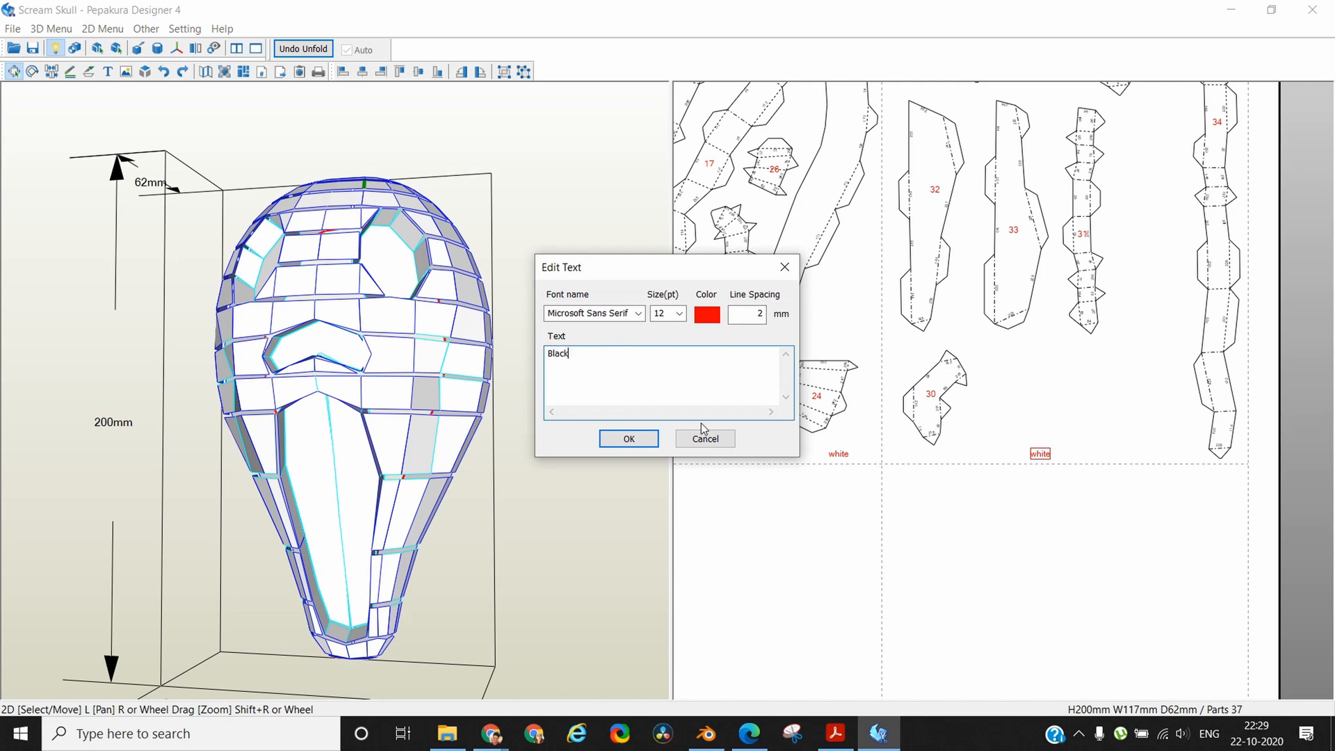
{"action": "left_click", "coordinate": [634, 439]}
Export the unfolded layout to a PDF named "Test file" in the Scream Skull folder
{"action": "scroll", "coordinate": [961, 429], "scroll_direction": "down", "scroll_amount": 3}
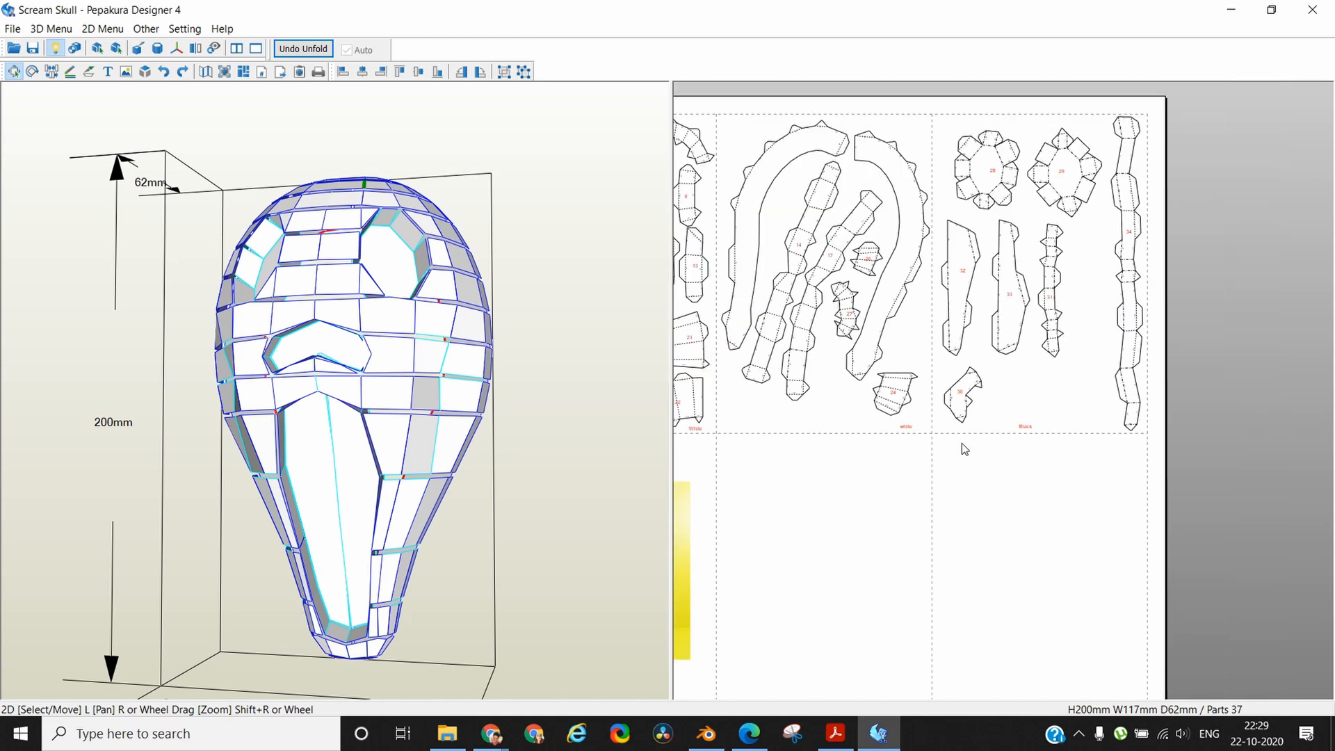
{"action": "scroll", "coordinate": [962, 444], "scroll_direction": "up", "scroll_amount": 5}
{"action": "middle_click_drag", "start_coordinate": [1109, 391], "coordinate": [1234, 536]}
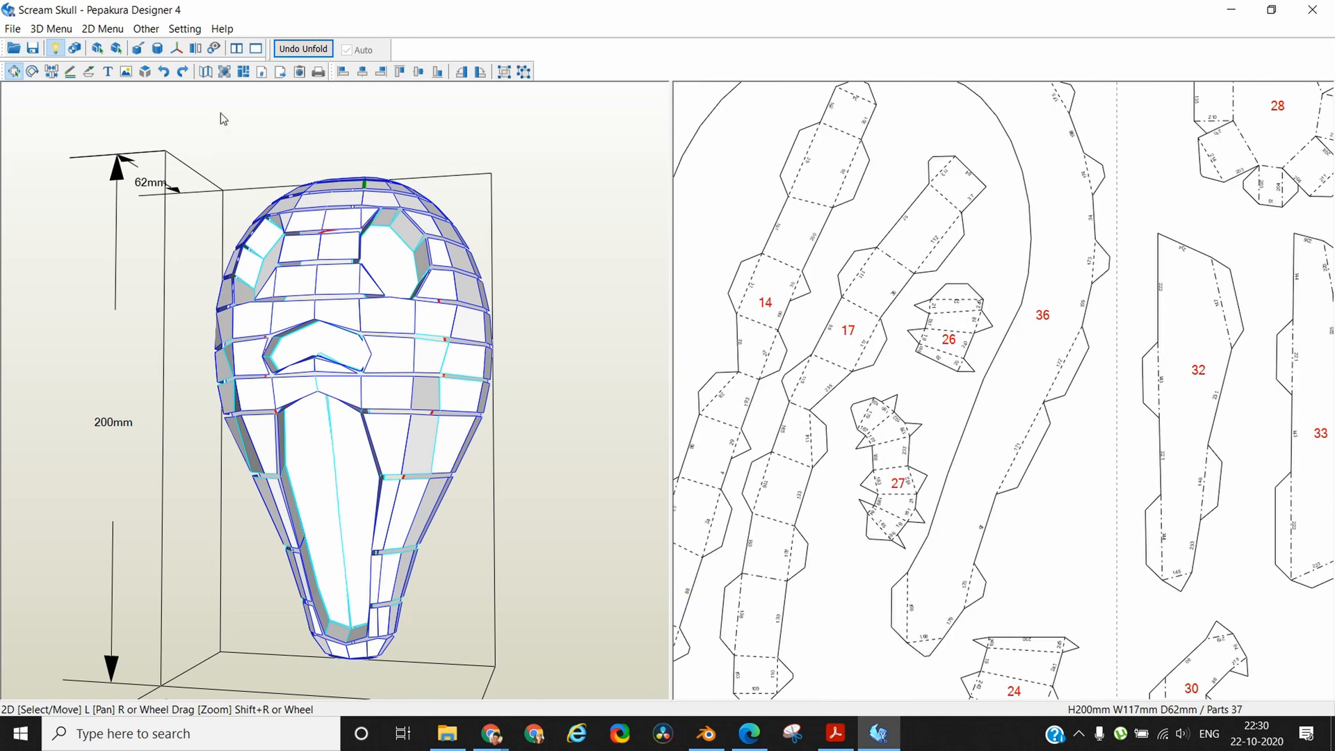
{"action": "left_click", "coordinate": [13, 29]}
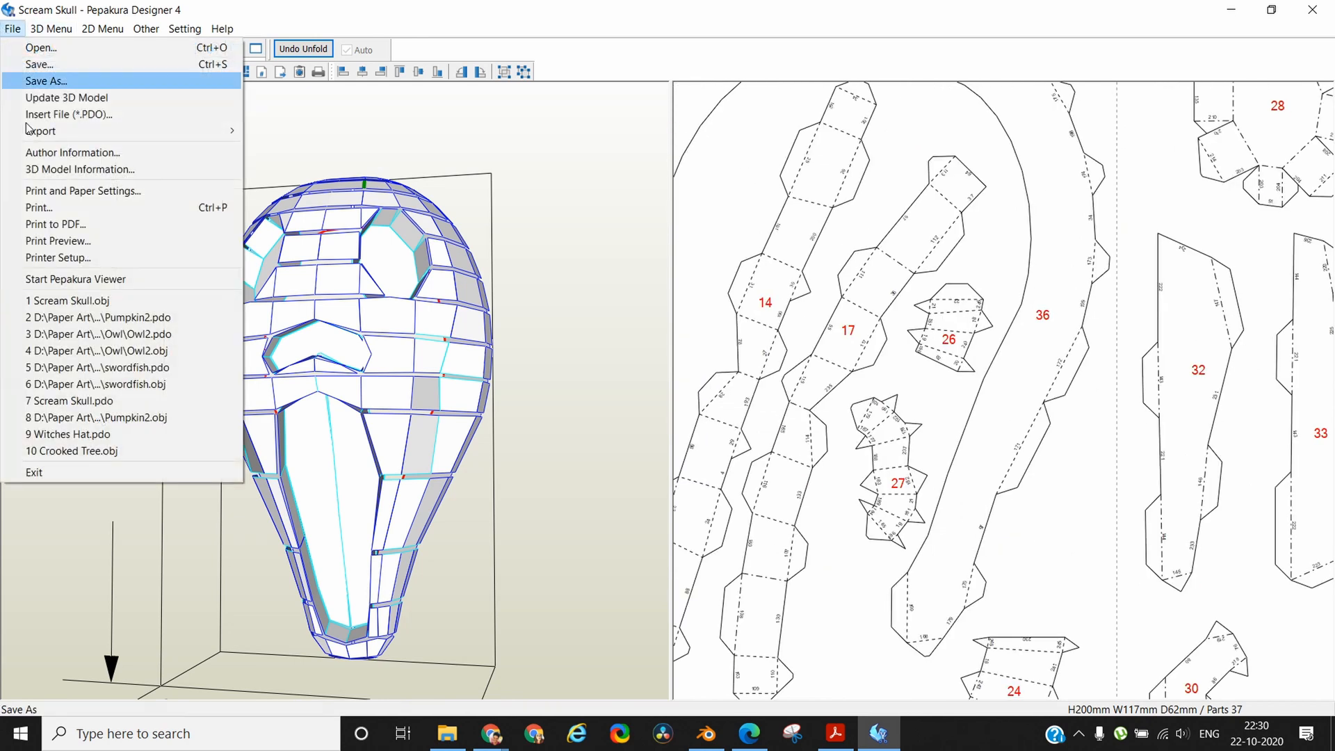
{"action": "left_click", "coordinate": [57, 225]}
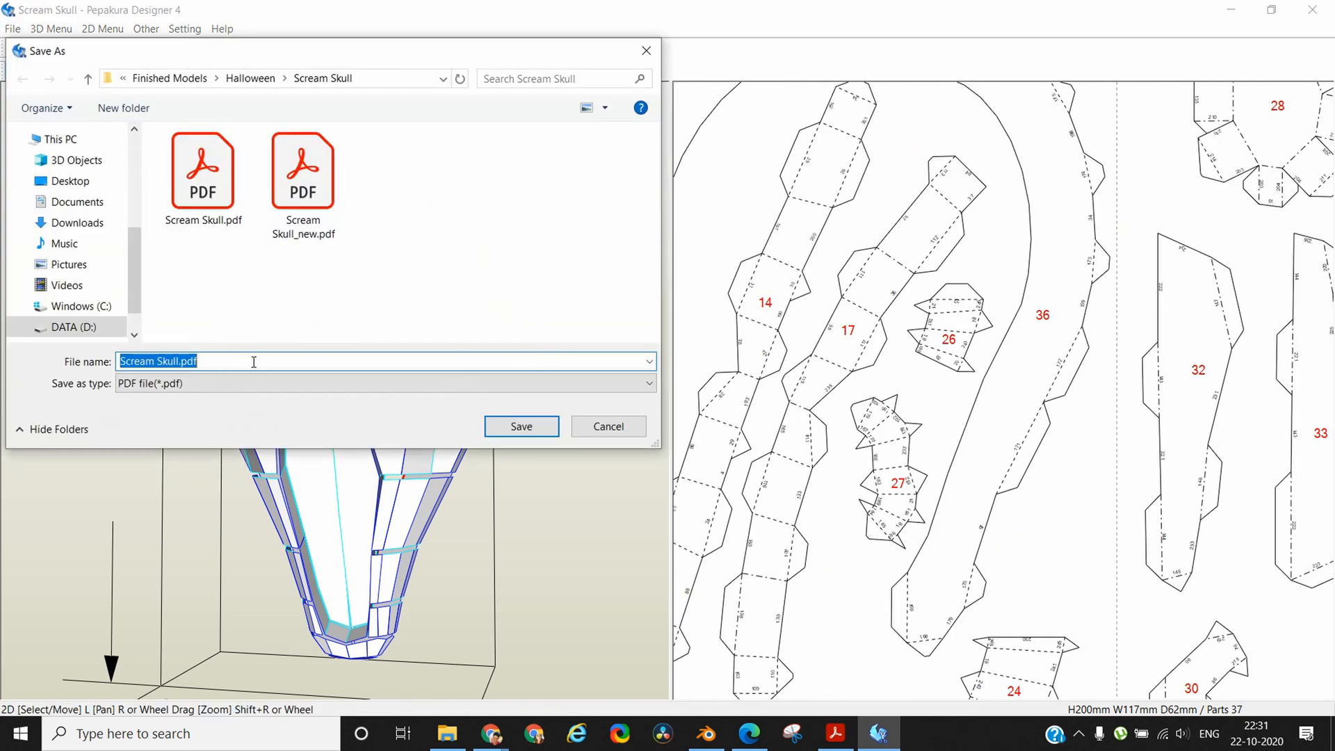
{"action": "type", "text": "Test file"}
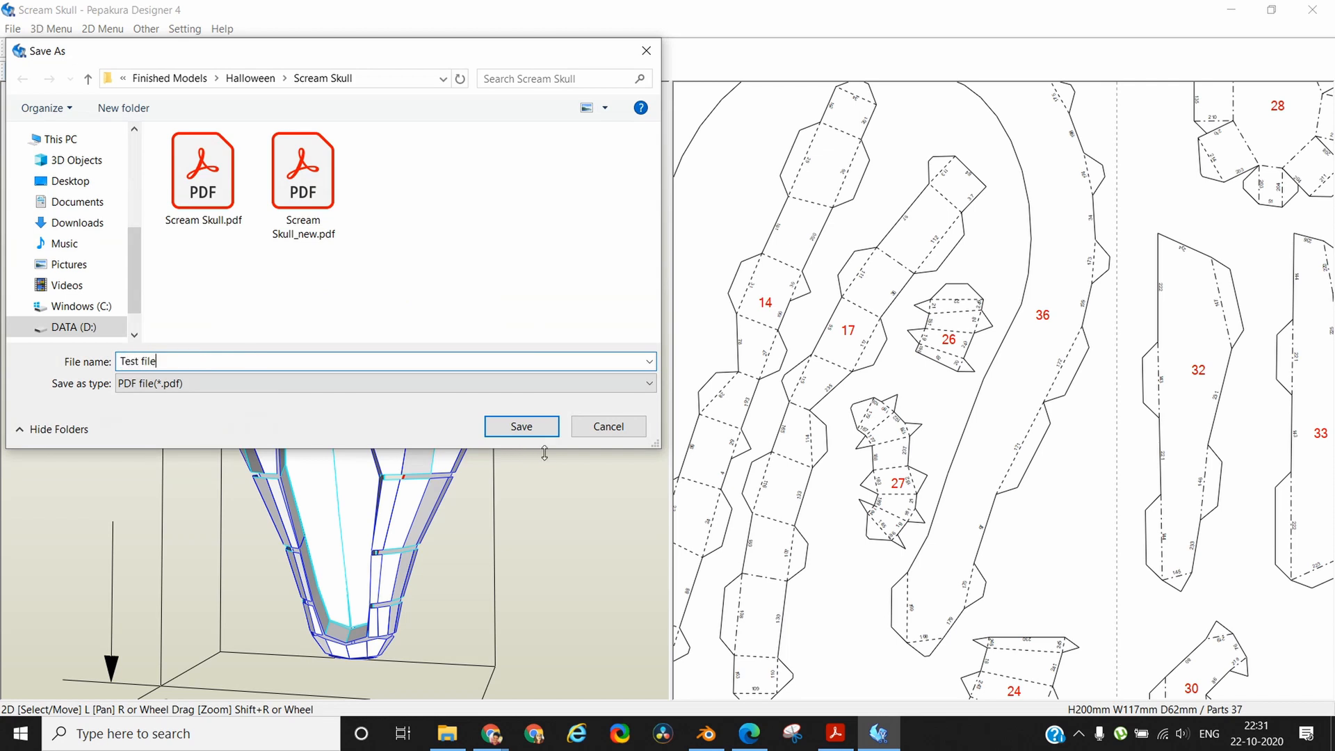
{"action": "left_click", "coordinate": [520, 426]}
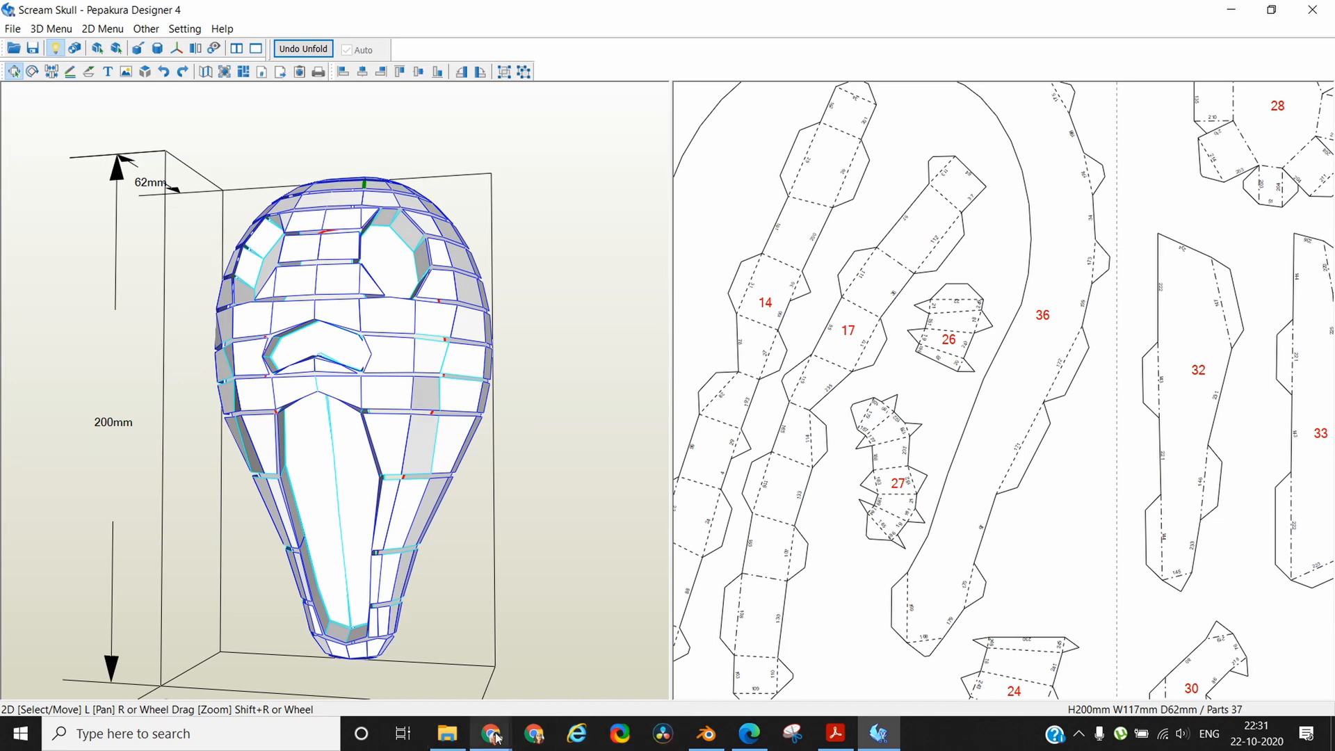
Switch to File Explorer, open Test file.pdf in Acrobat Reader and review the parts, colour labels and picture on its pages
{"action": "left_click", "coordinate": [459, 745]}
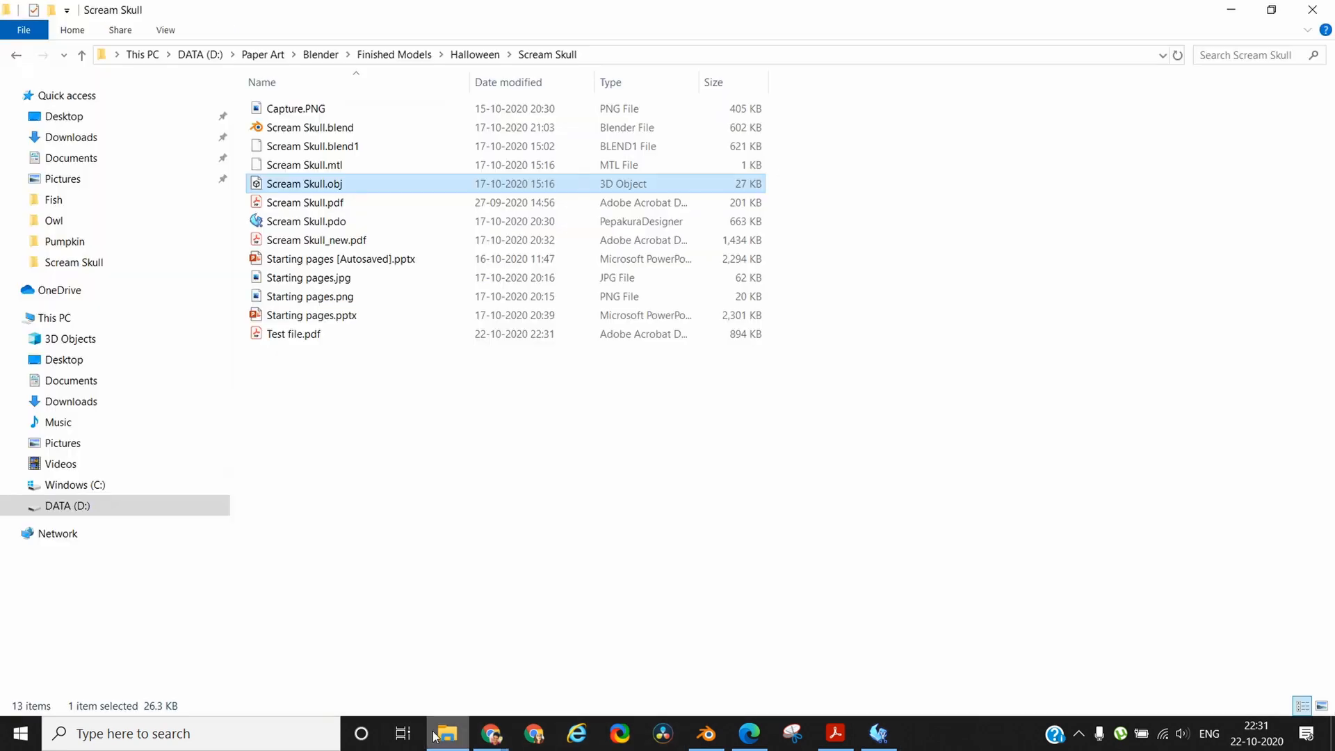
{"action": "left_click", "coordinate": [307, 341]}
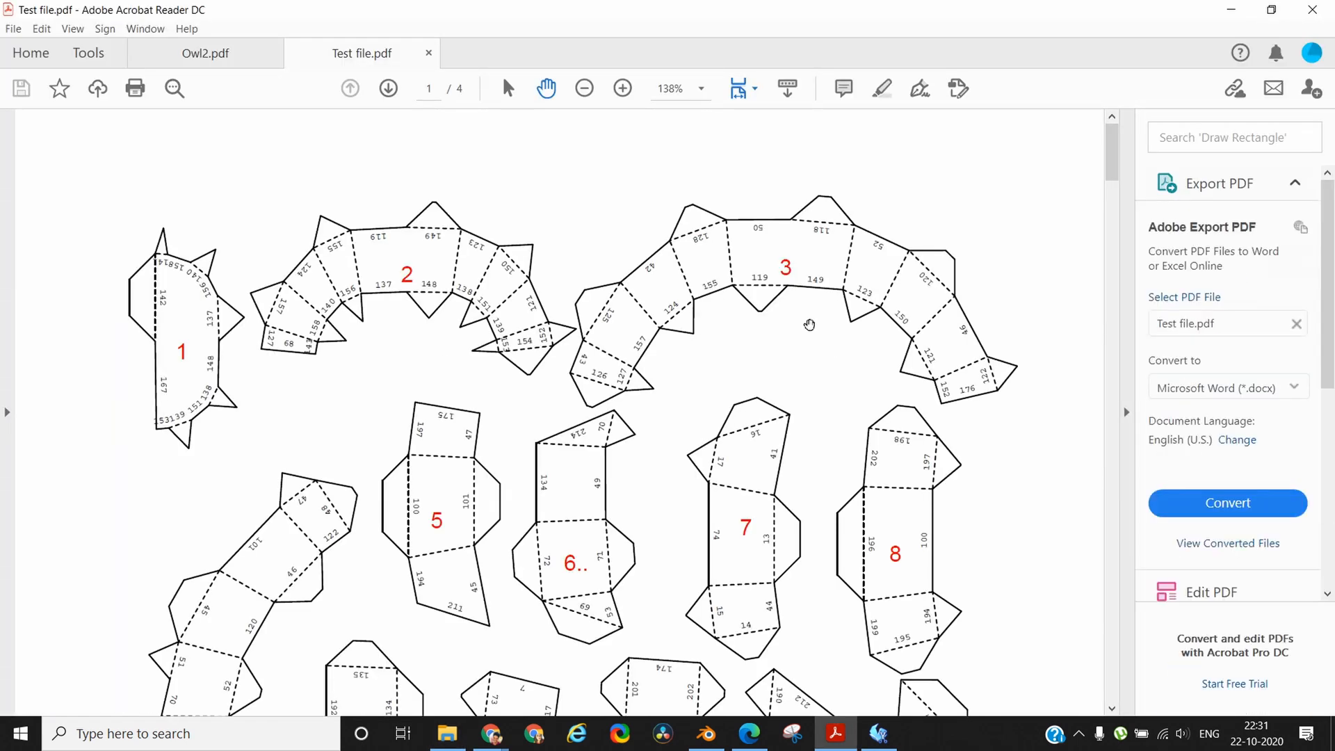
{"action": "scroll", "coordinate": [805, 328], "scroll_direction": "down", "scroll_amount": 2}
{"action": "scroll", "coordinate": [740, 315], "scroll_direction": "up", "scroll_amount": 2}
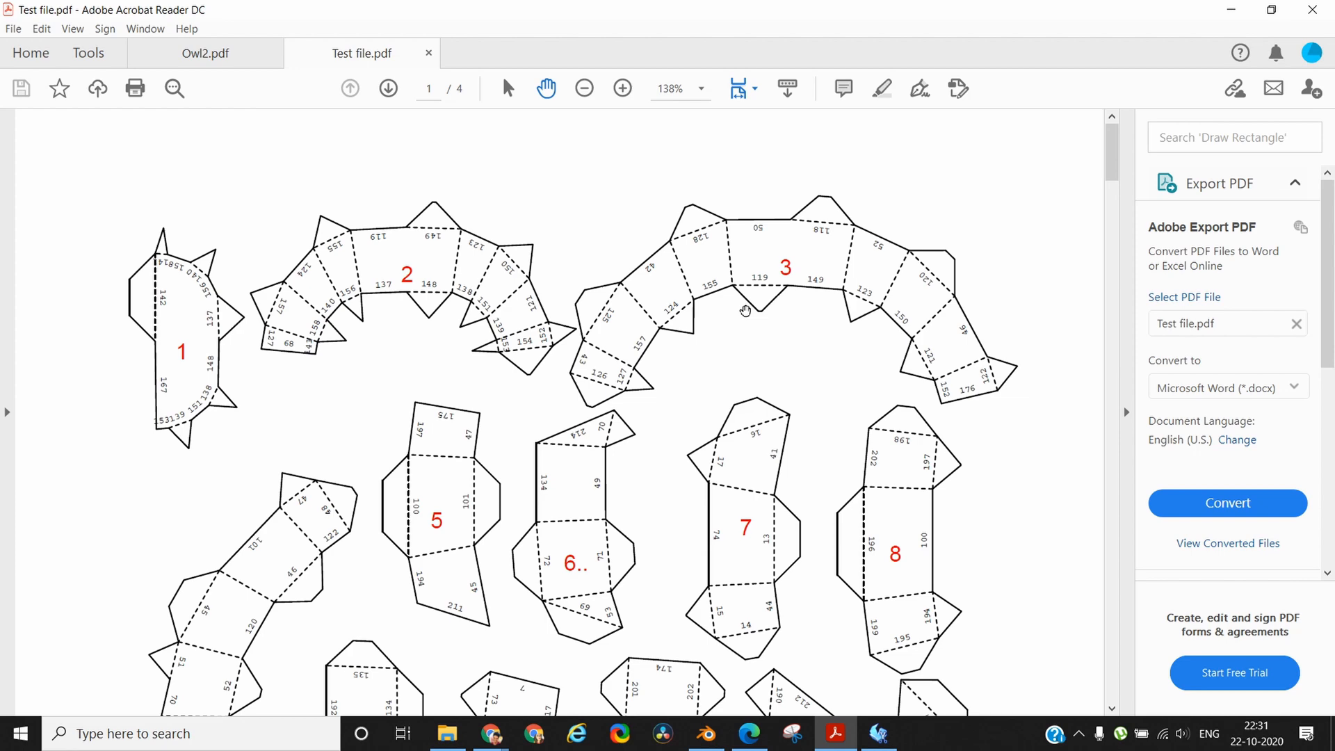
{"action": "scroll", "coordinate": [745, 310], "scroll_direction": "down", "scroll_amount": 6}
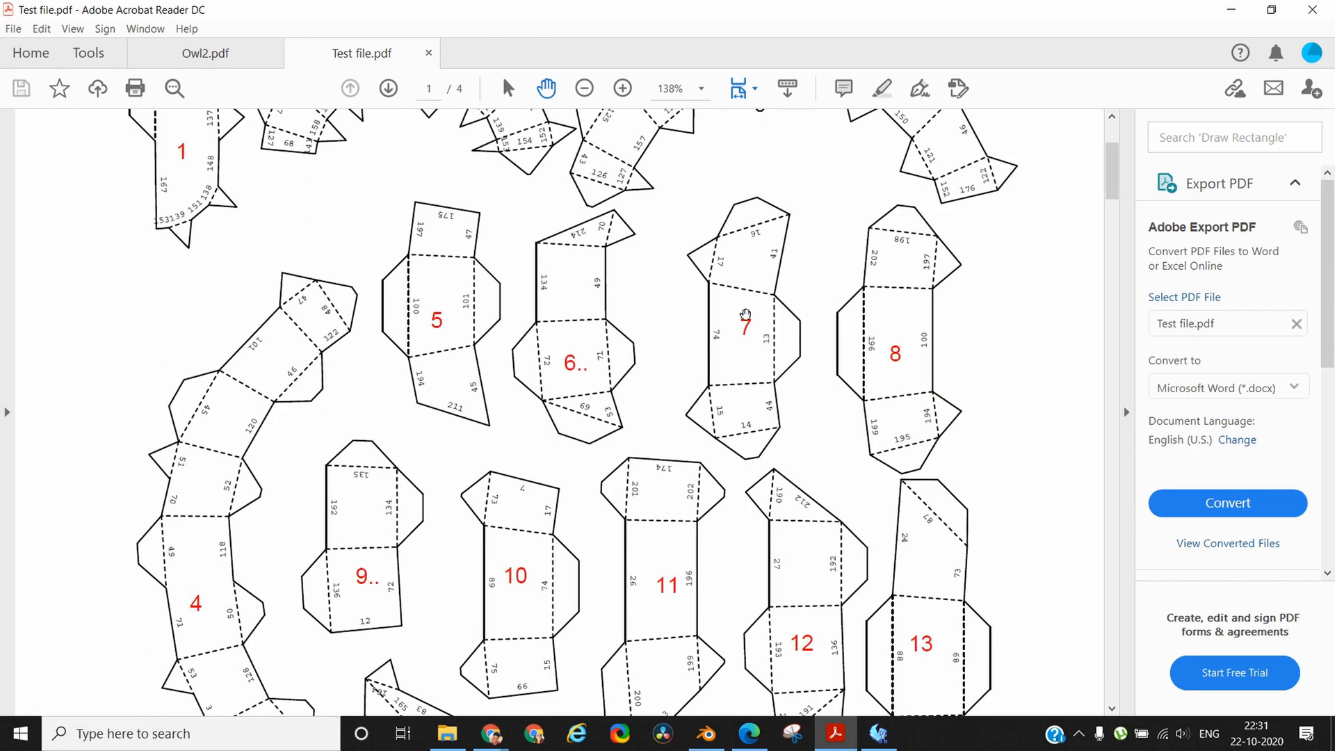
{"action": "scroll", "coordinate": [744, 314], "scroll_direction": "down", "scroll_amount": 14}
{"action": "scroll", "coordinate": [743, 314], "scroll_direction": "down", "scroll_amount": 20}
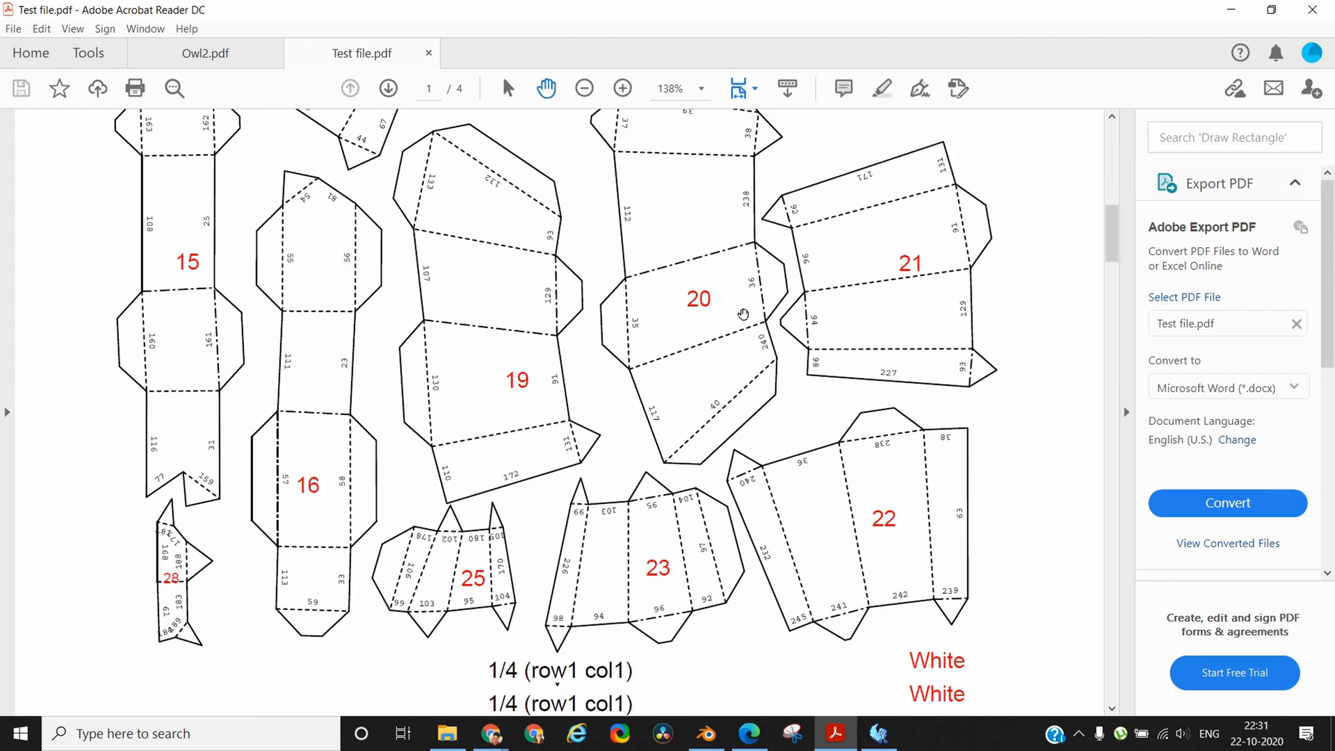
{"action": "scroll", "coordinate": [738, 312], "scroll_direction": "down", "scroll_amount": 20}
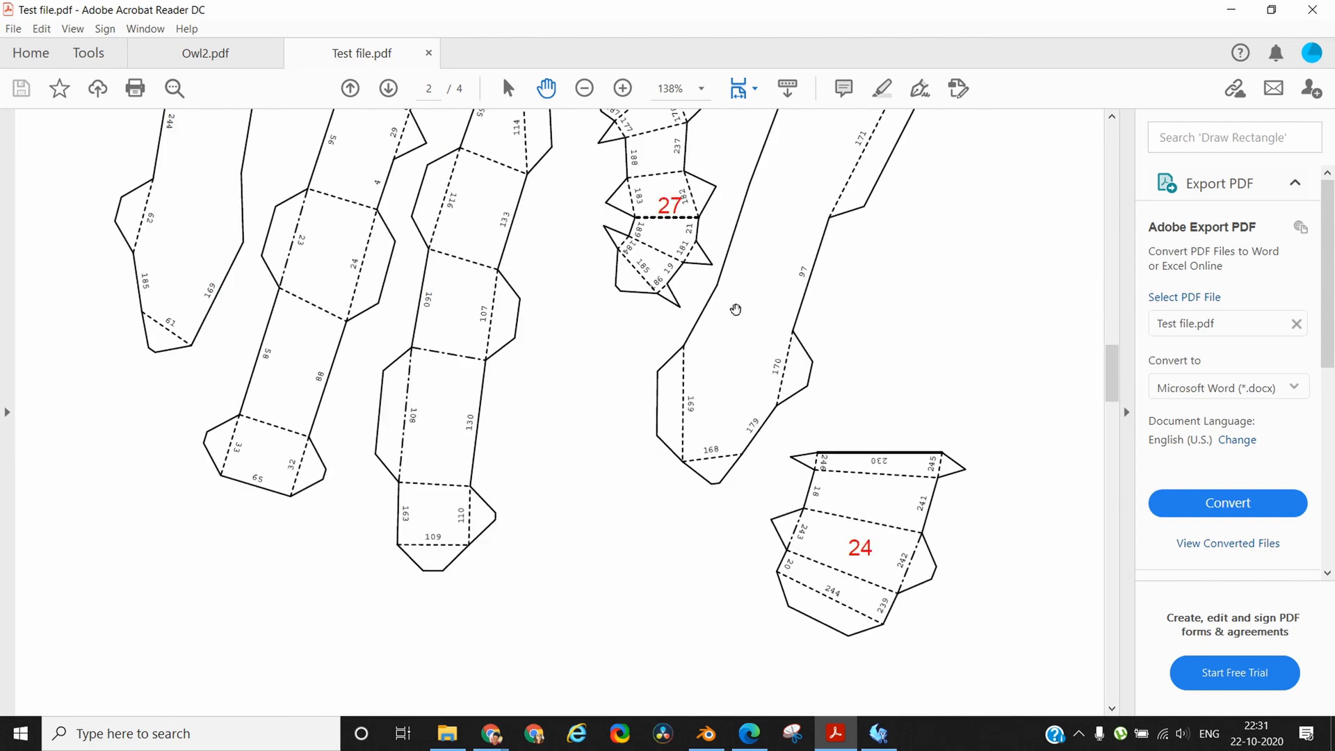
{"action": "scroll", "coordinate": [733, 295], "scroll_direction": "down", "scroll_amount": 20}
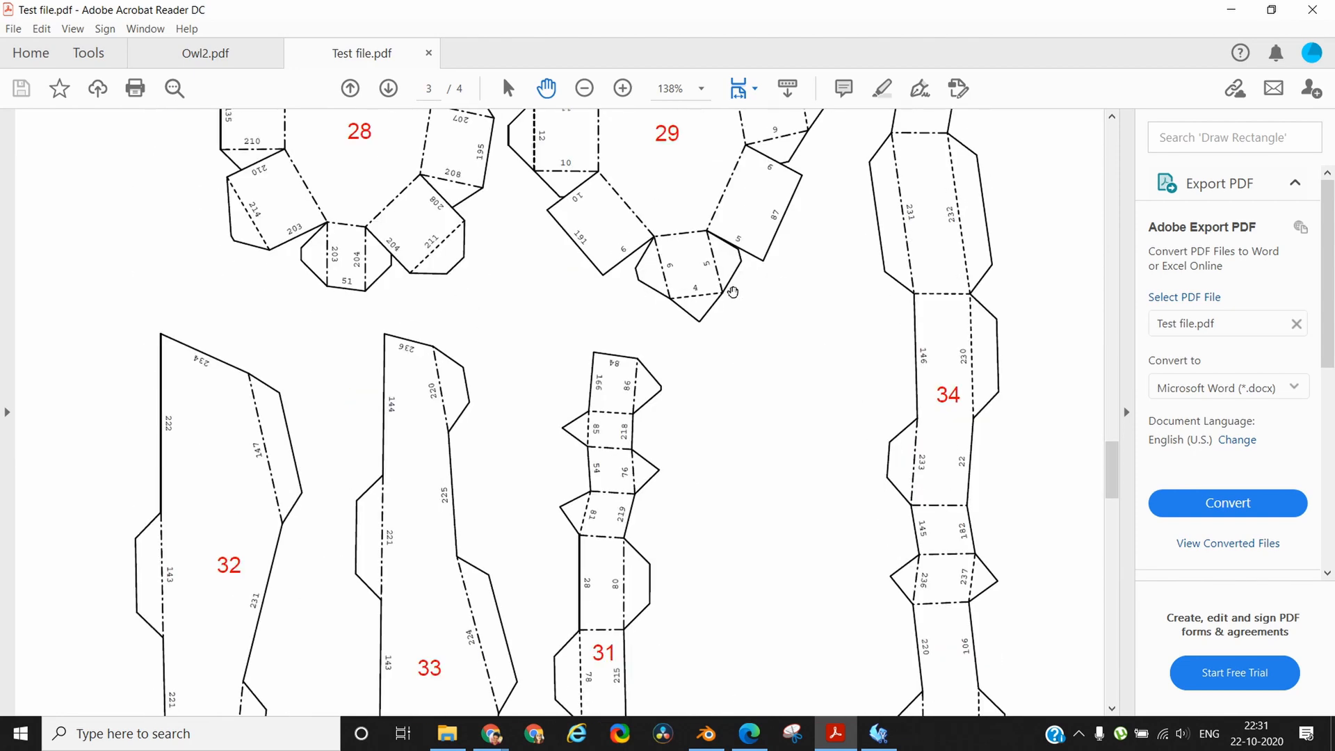
{"action": "scroll", "coordinate": [735, 290], "scroll_direction": "down", "scroll_amount": 8}
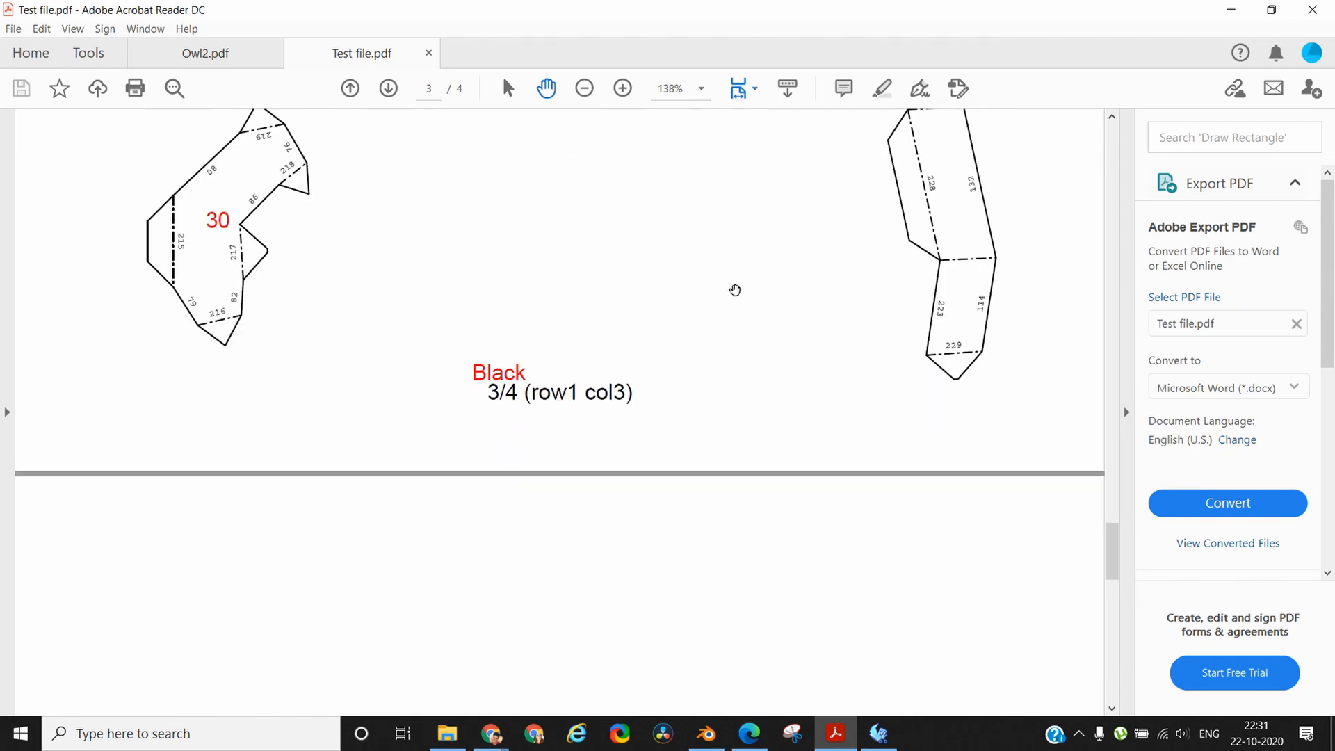
{"action": "scroll", "coordinate": [729, 288], "scroll_direction": "down", "scroll_amount": 18}
{"action": "scroll", "coordinate": [670, 280], "scroll_direction": "up", "scroll_amount": 20}
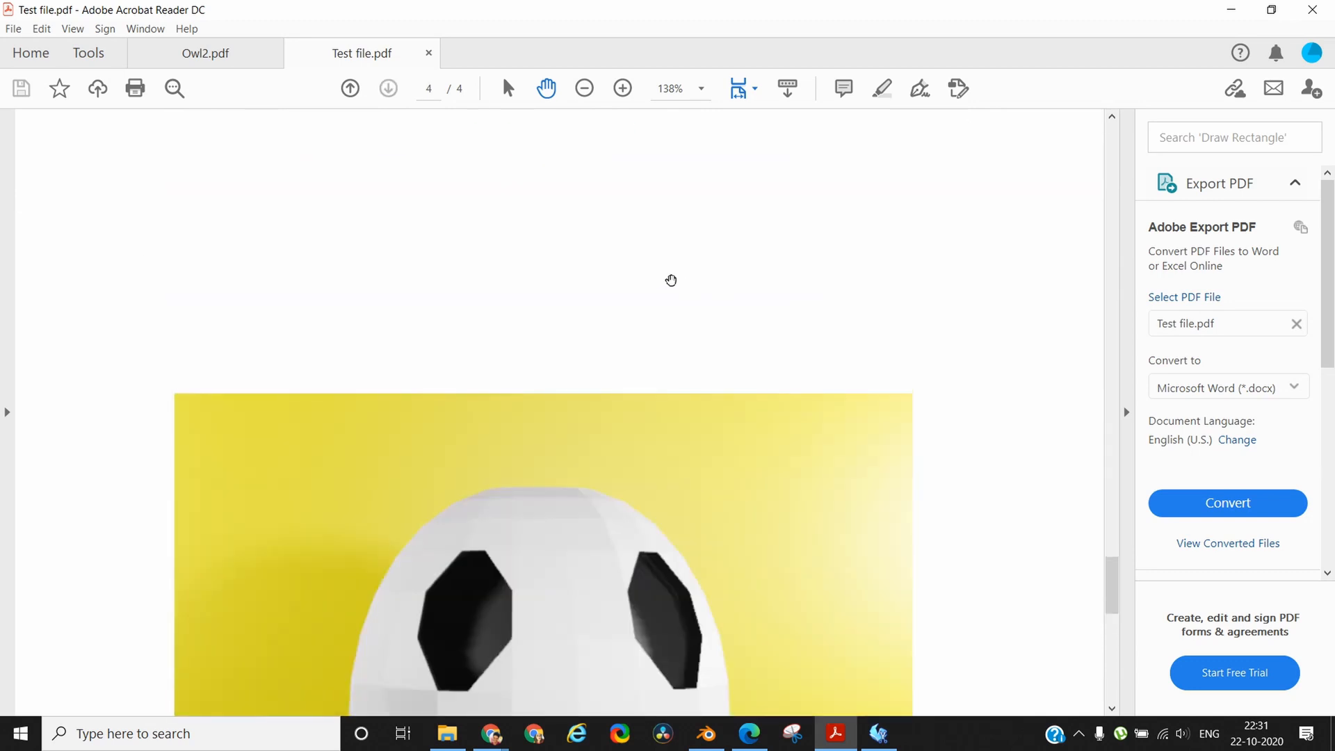
{"action": "scroll", "coordinate": [681, 297], "scroll_direction": "up", "scroll_amount": 15}
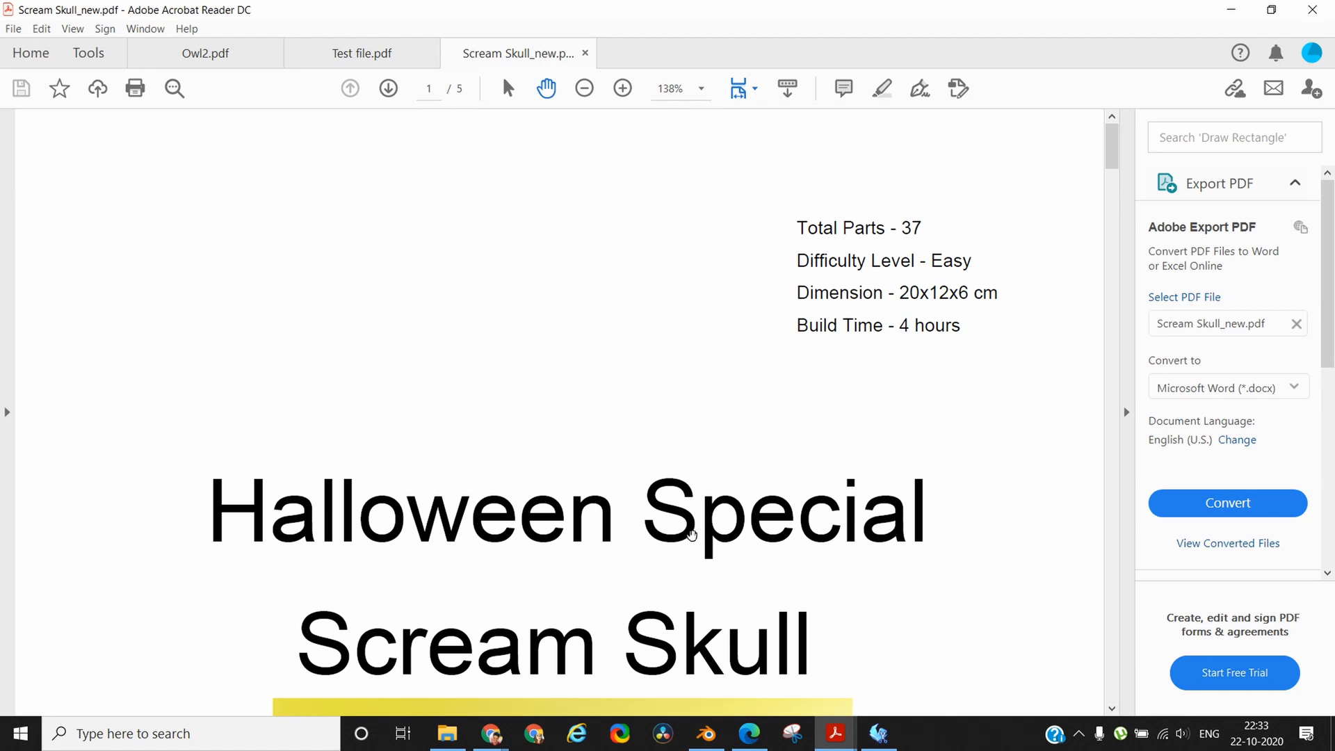
Look over the title details and picture on the cover page of Scream Skull_new.pdf
{"action": "scroll", "coordinate": [636, 508], "scroll_direction": "down", "scroll_amount": 5}
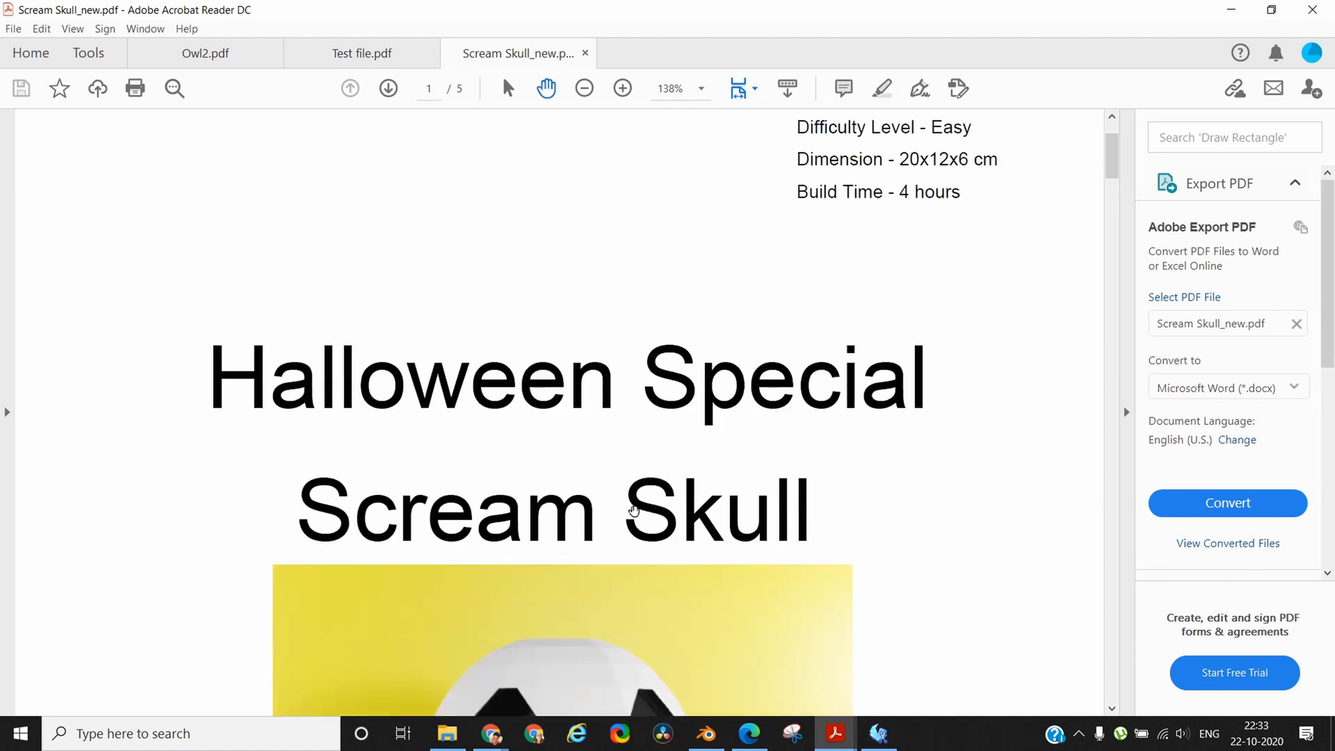
{"action": "scroll", "coordinate": [598, 496], "scroll_direction": "down", "scroll_amount": 10}
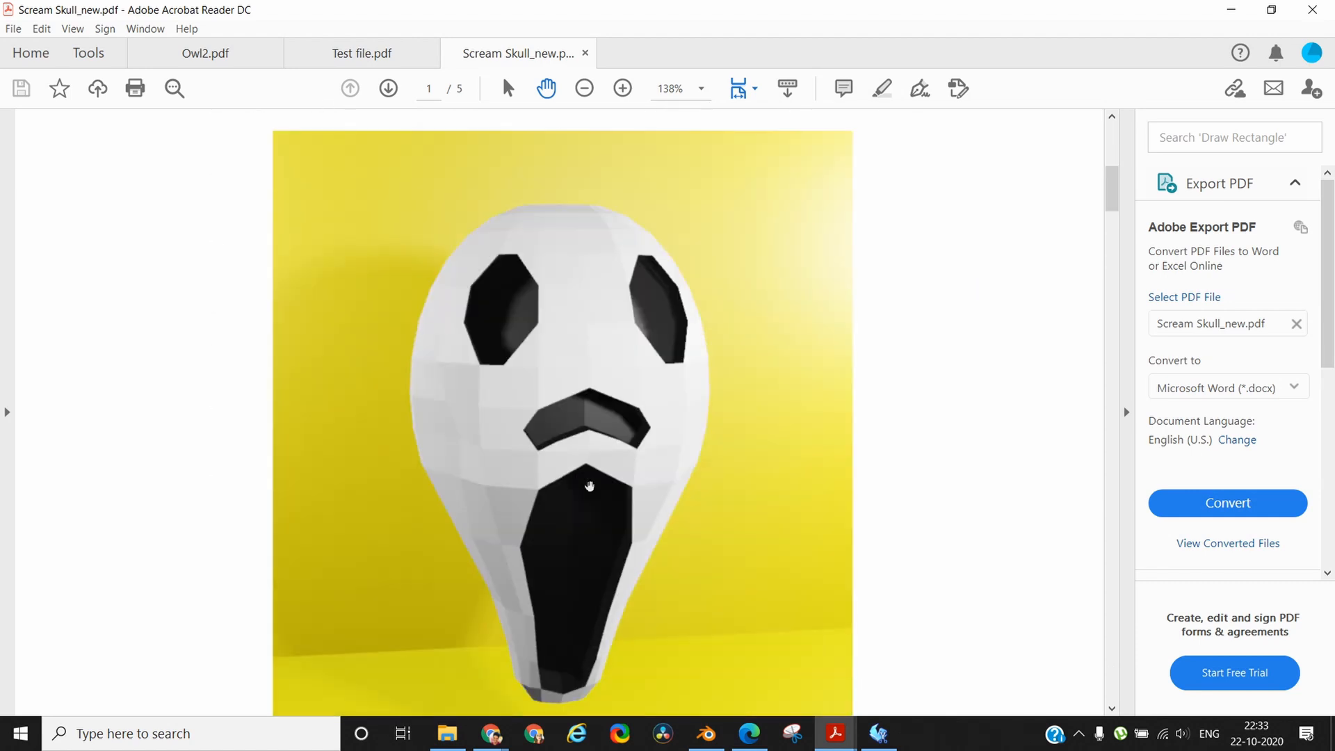